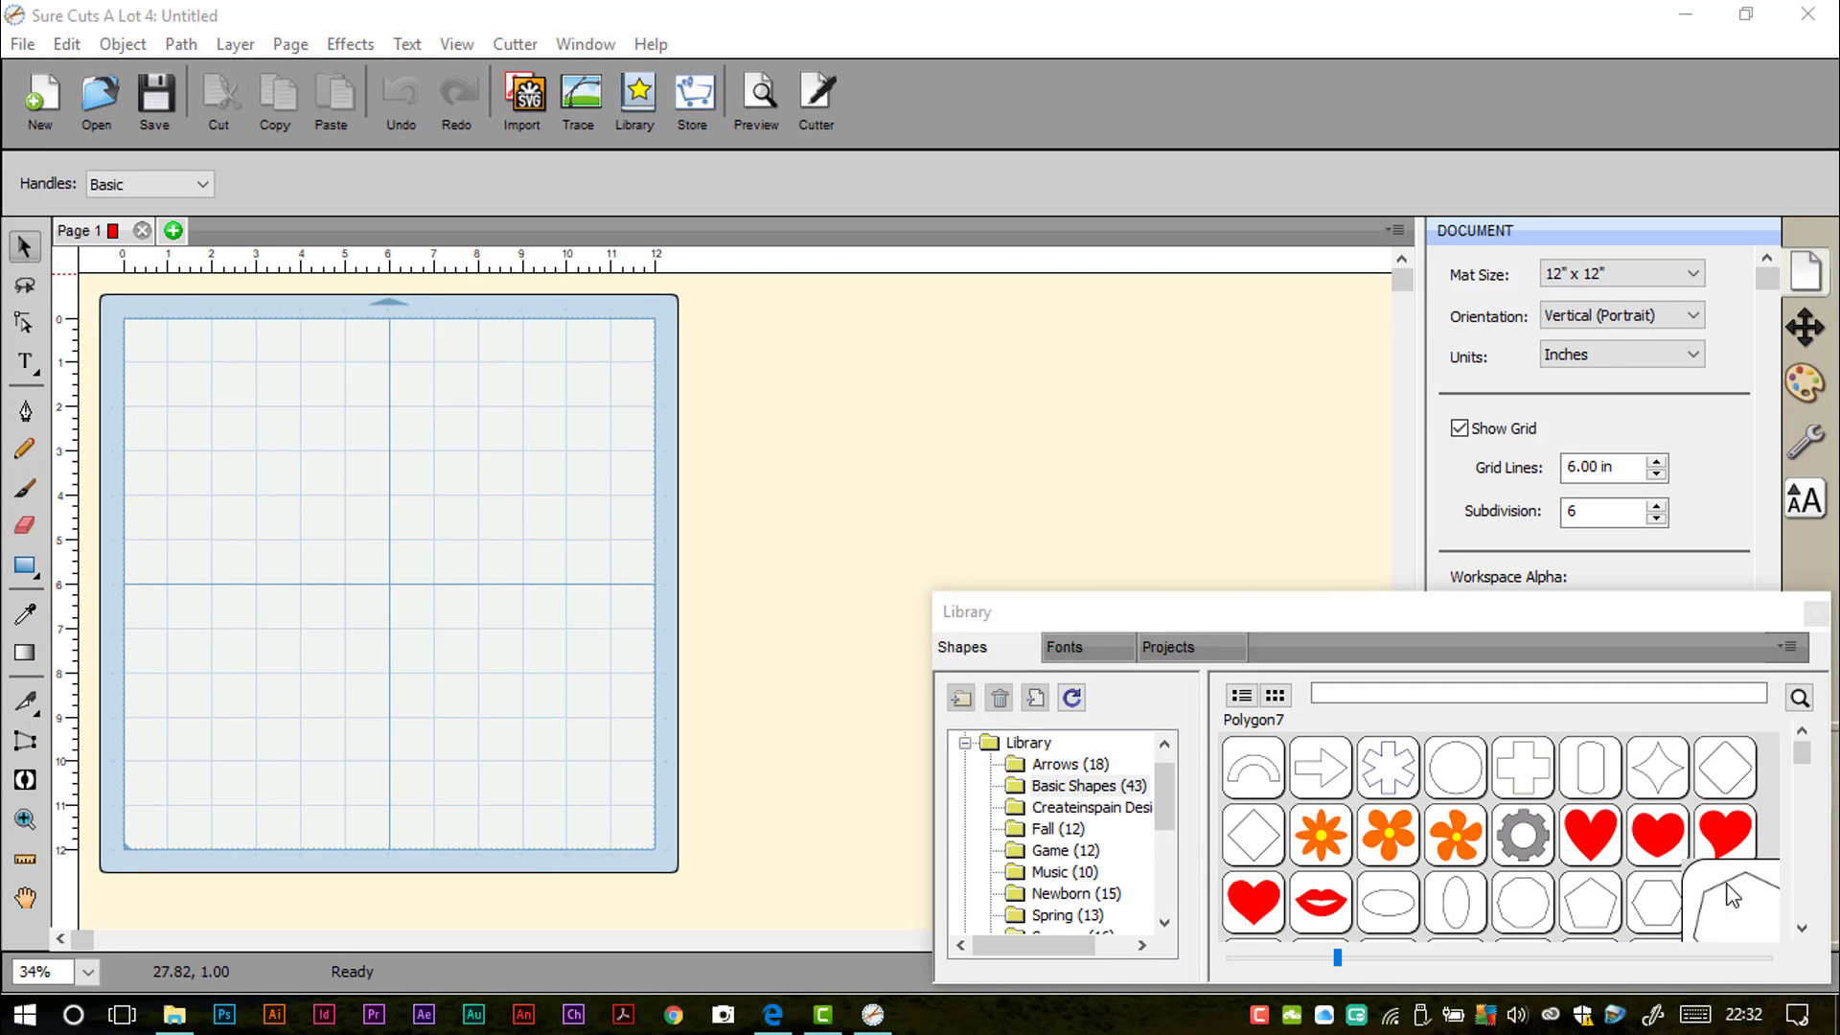
Confirm Sure Cuts A Lot 4 is up to date (4.044) and close the shapes library
left_click_drag(1732, 896, 643, 621)
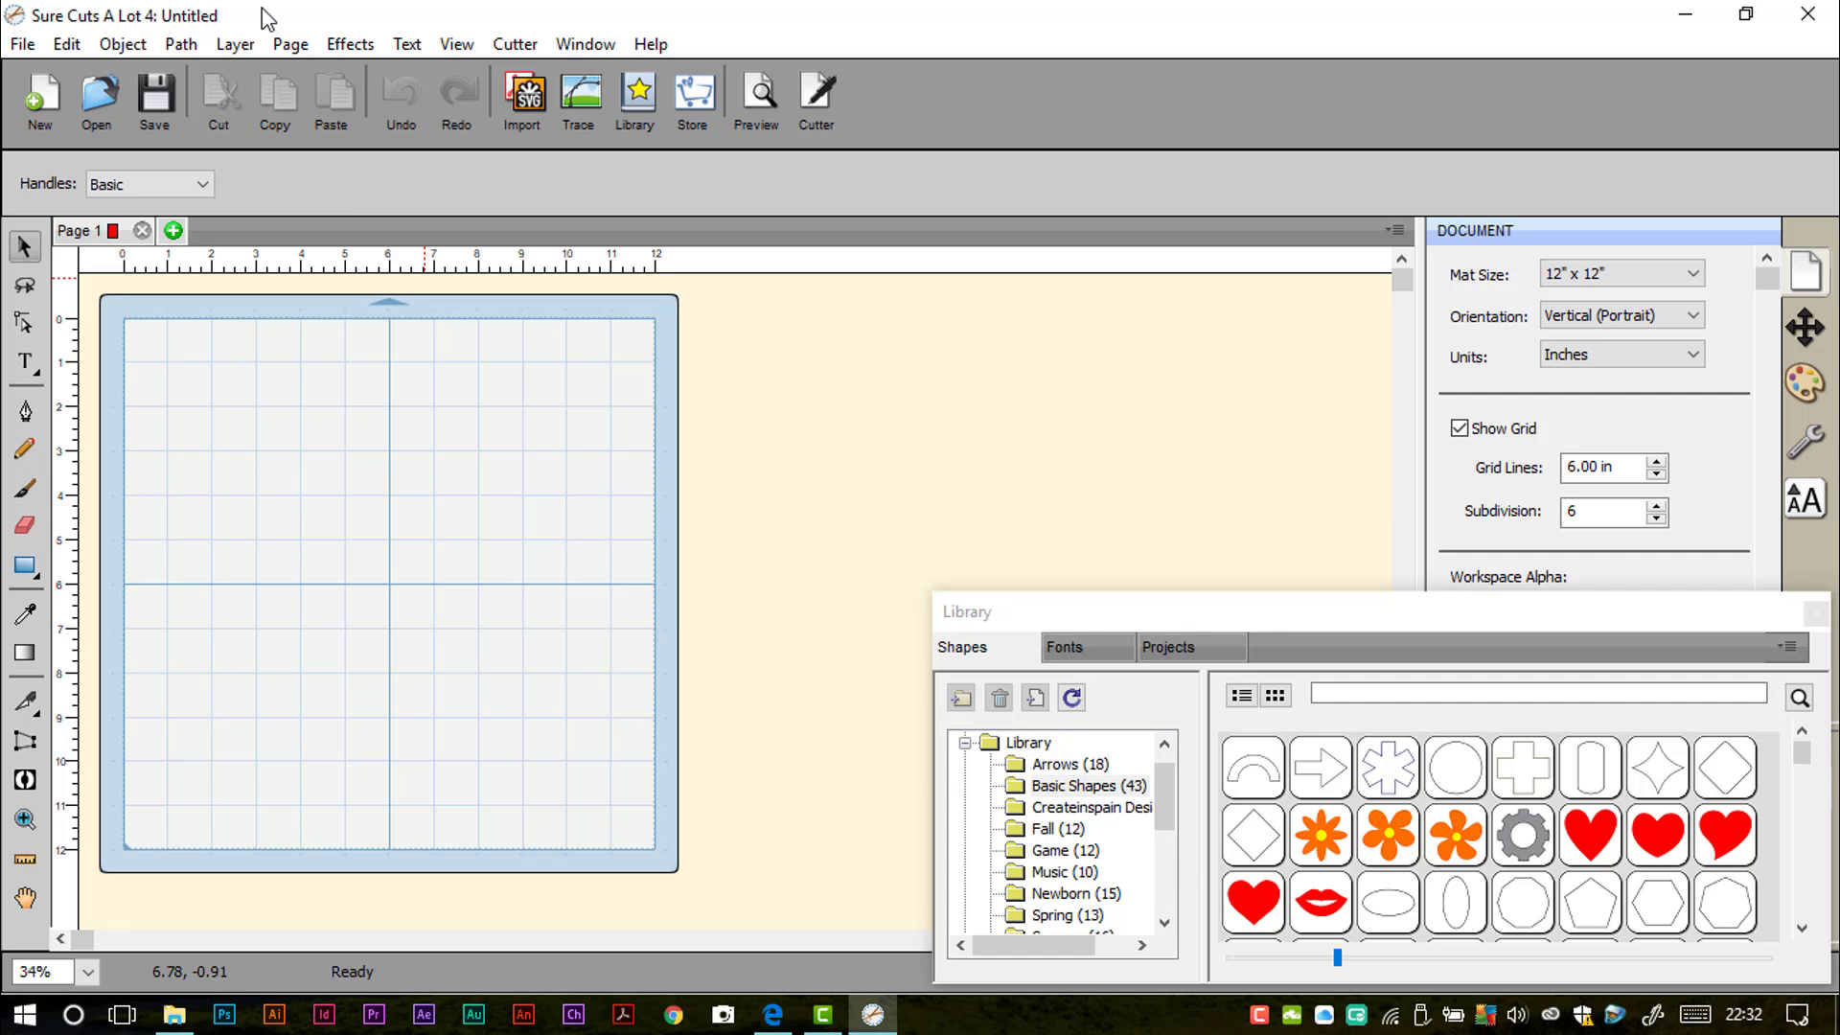
left_click(638, 48)
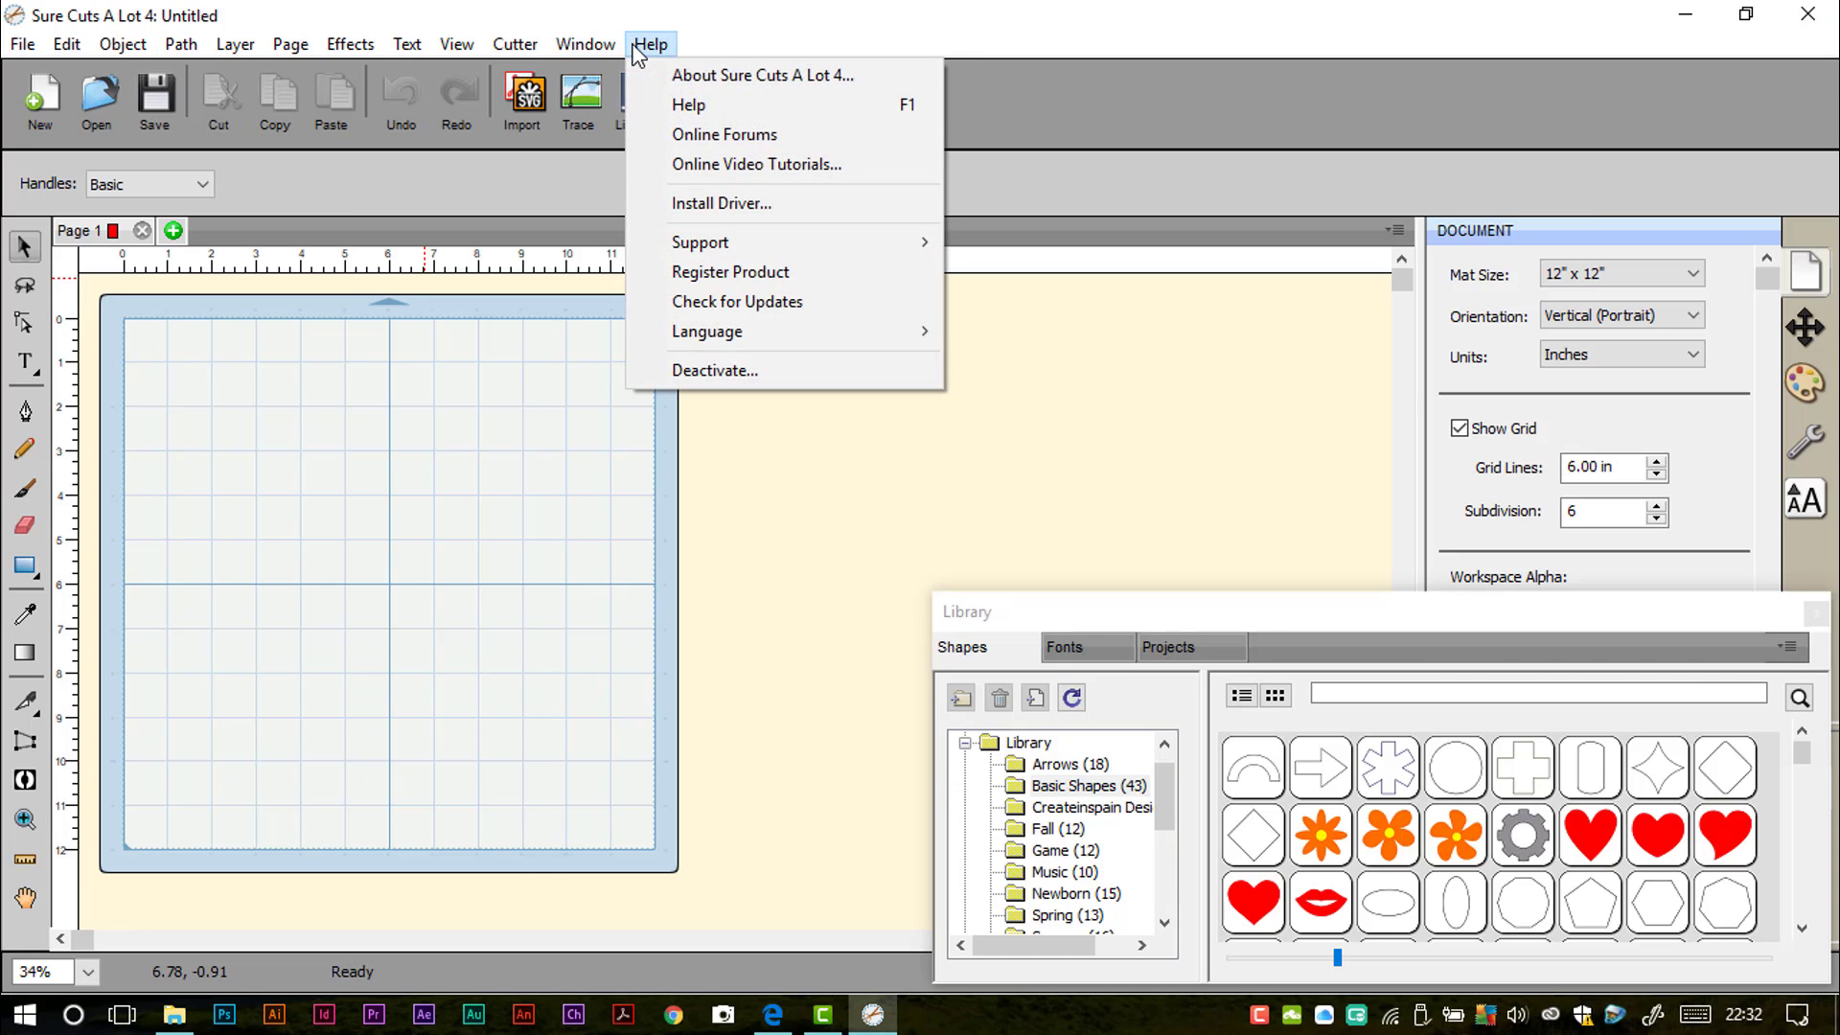
left_click(700, 303)
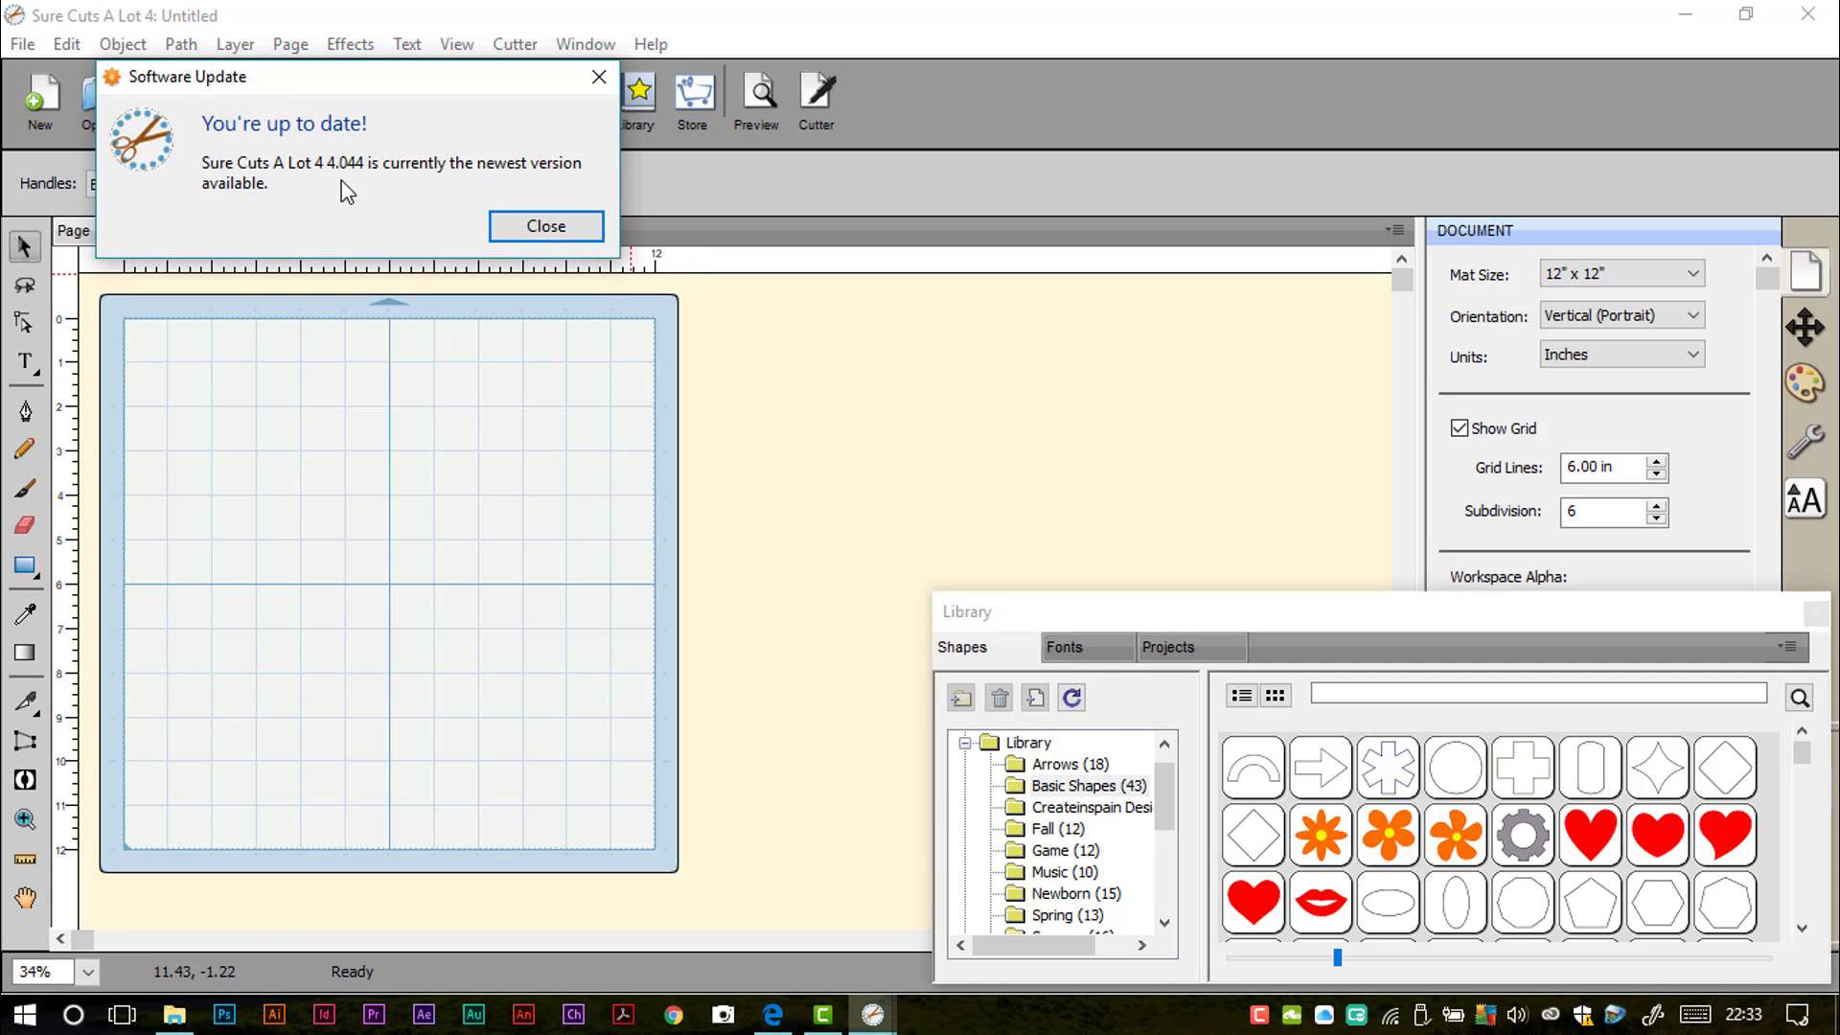
left_click(525, 230)
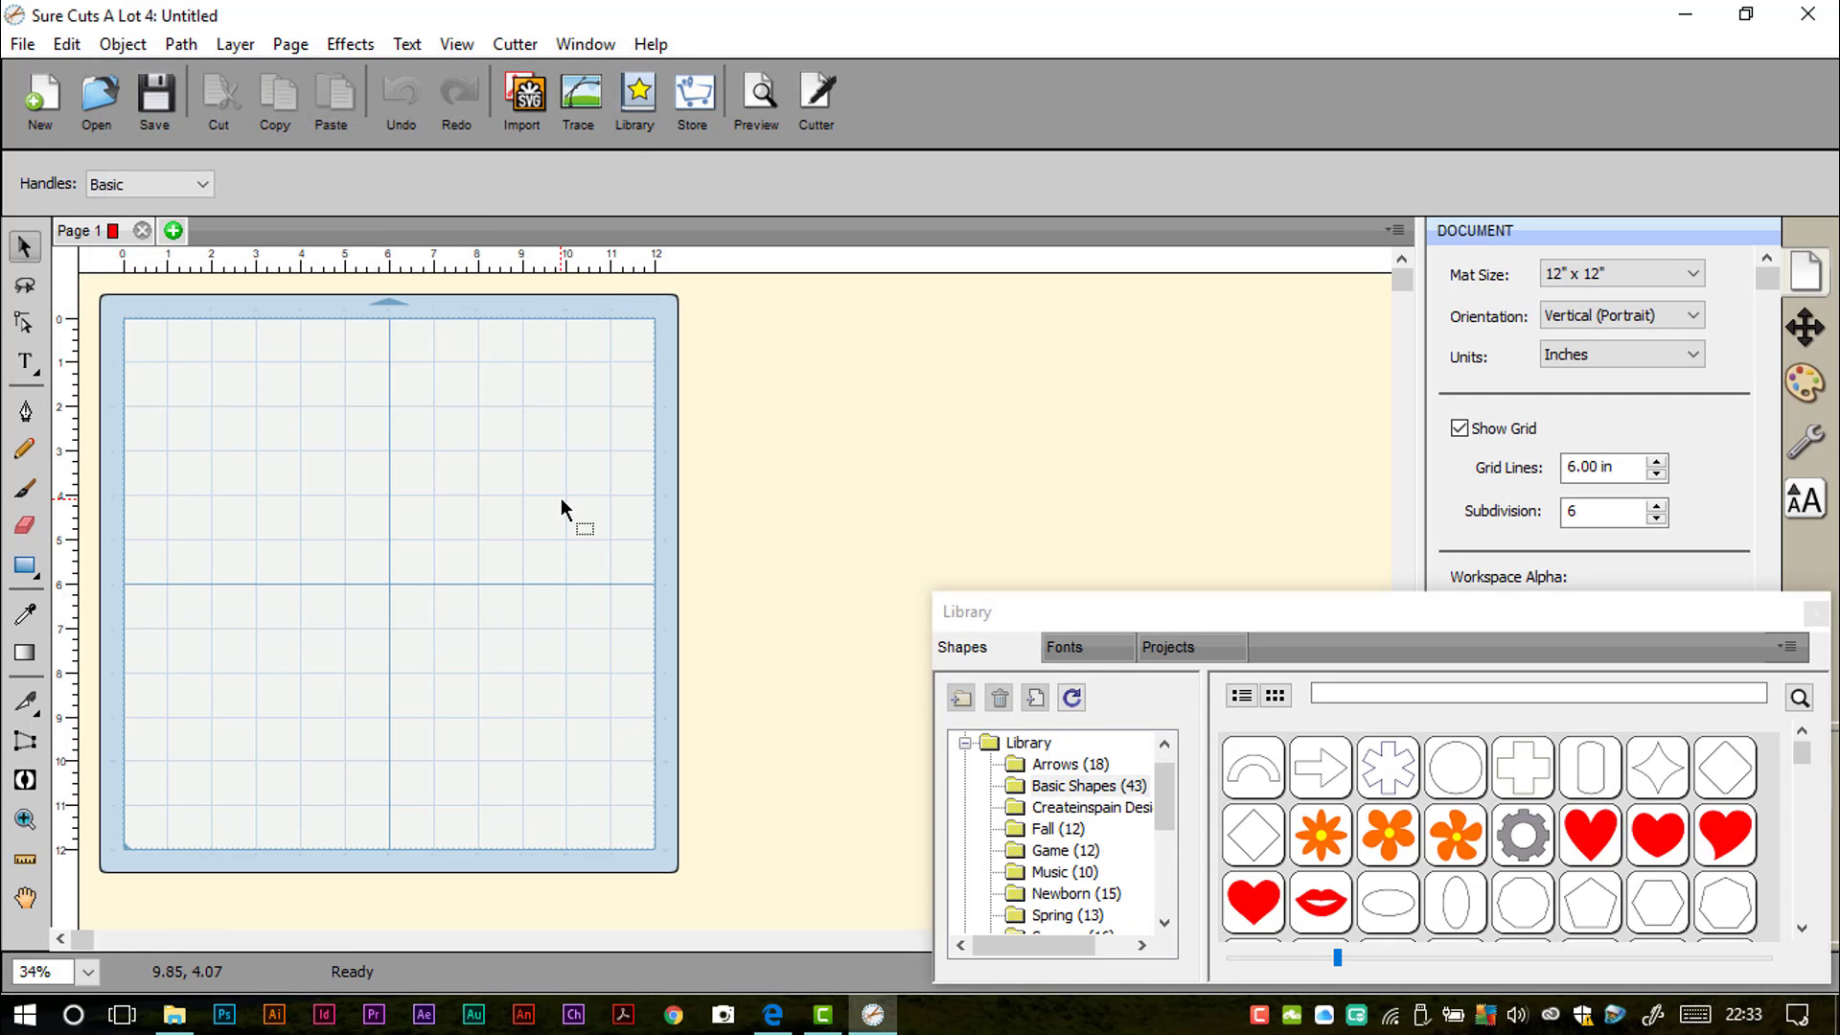
left_click(1816, 613)
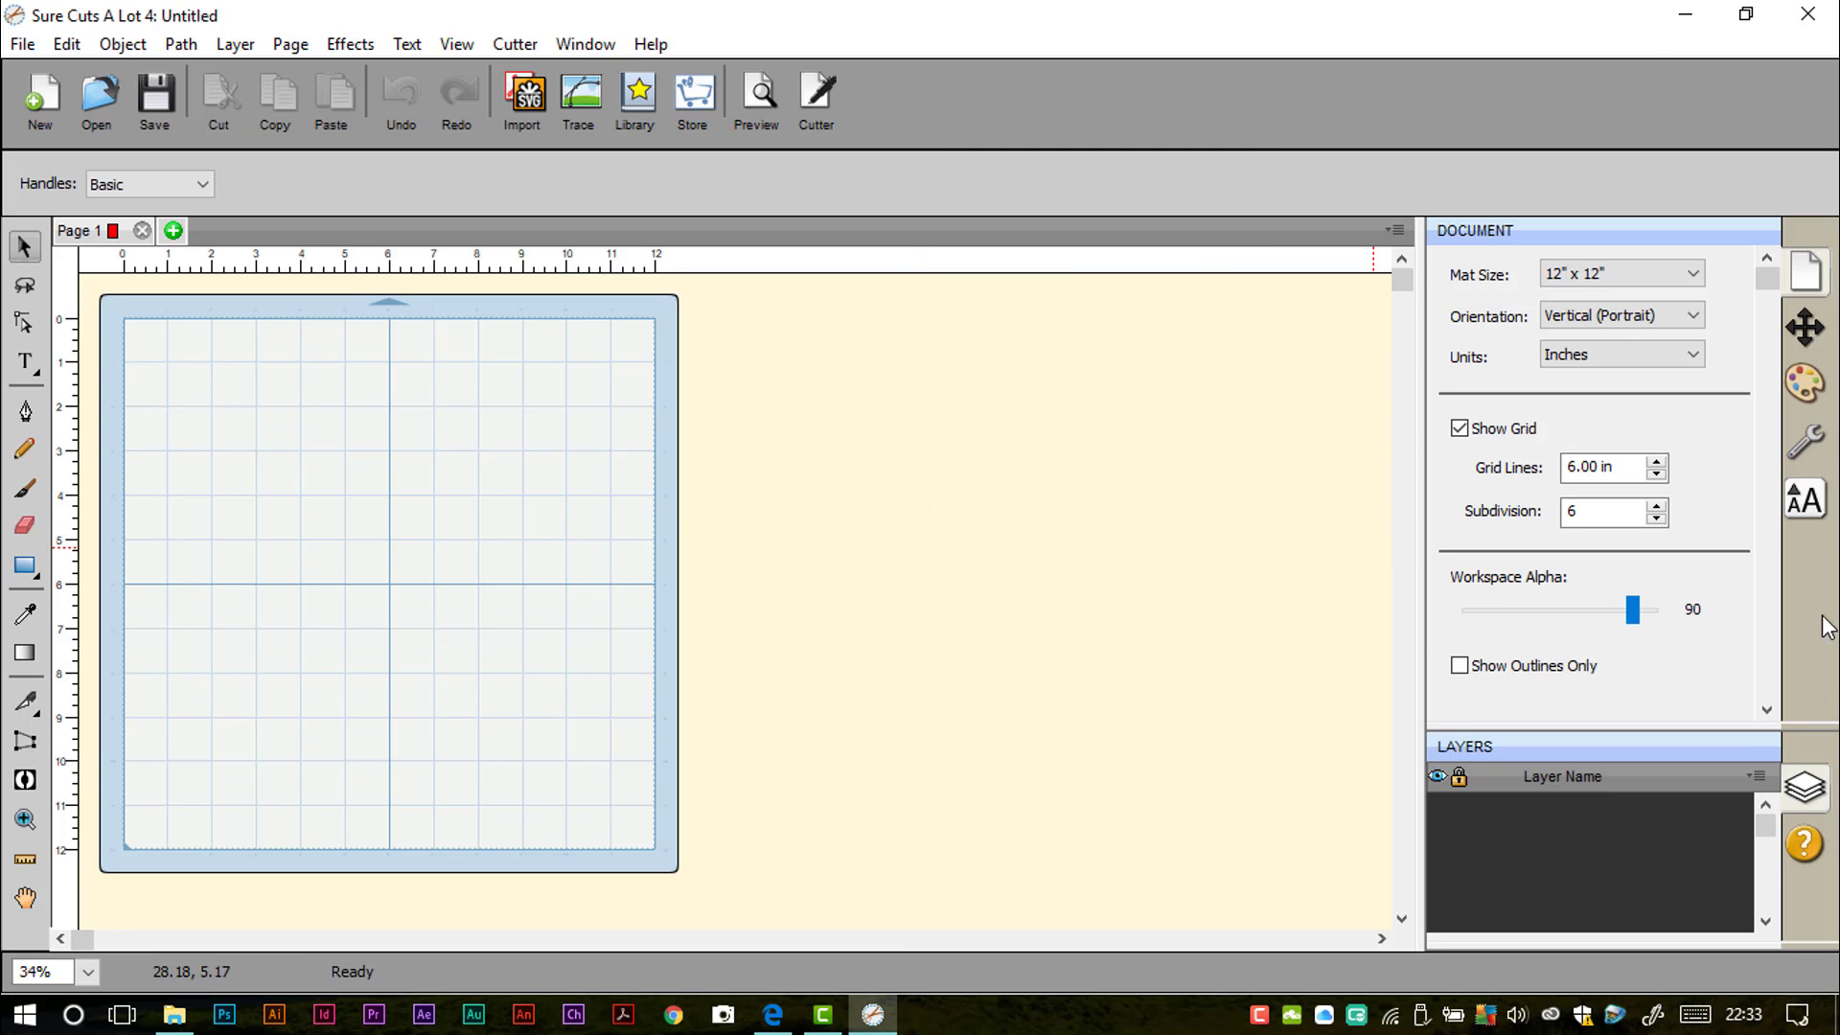
left_click(175, 1013)
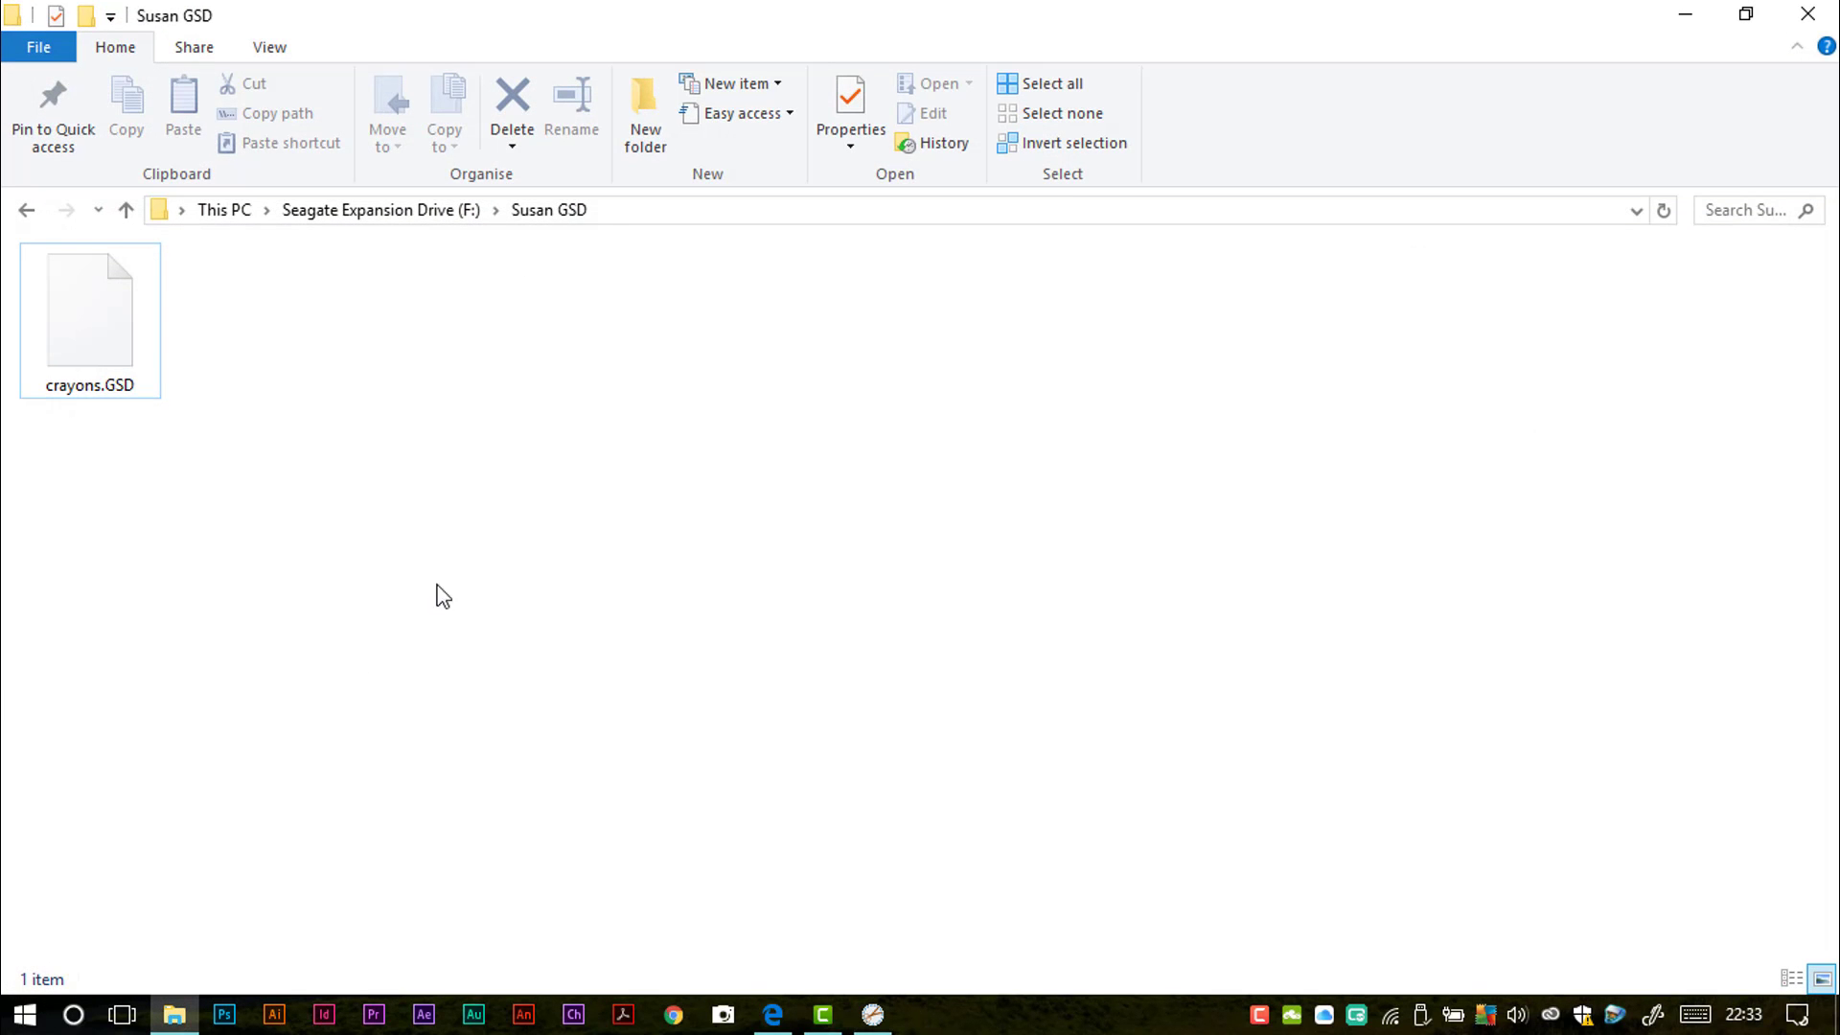
left_click(50, 379)
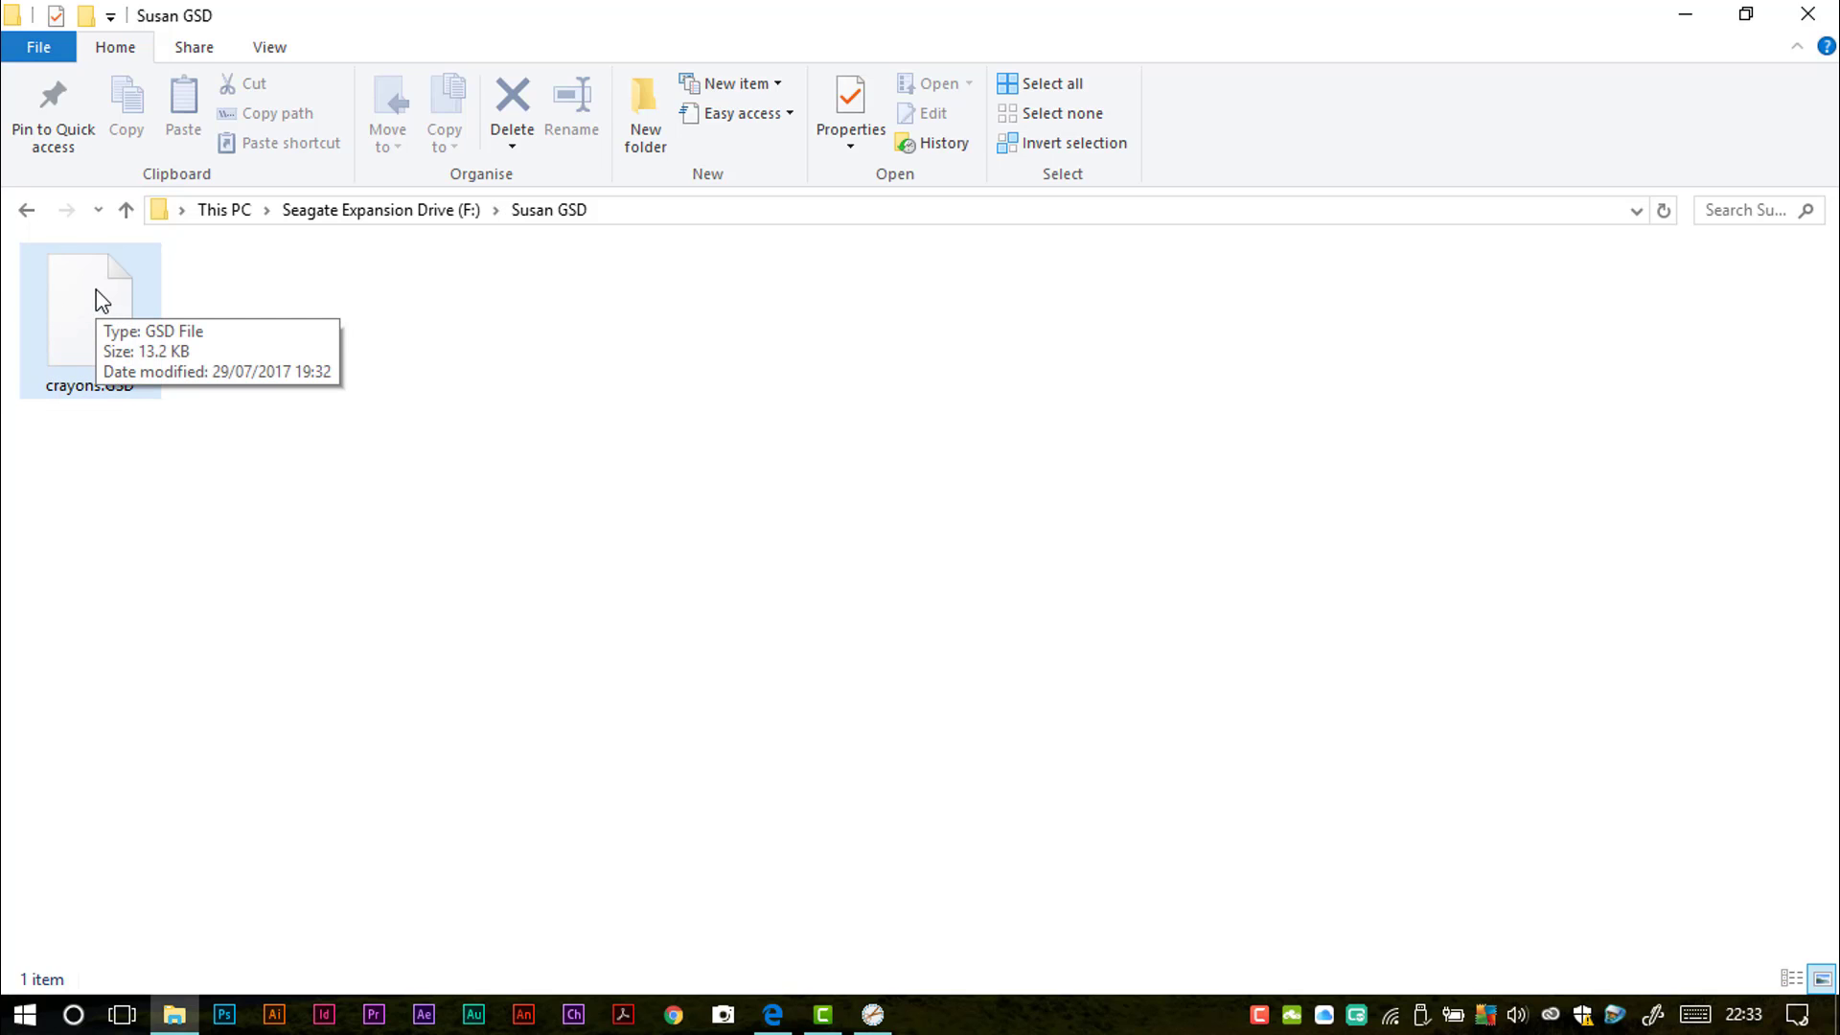
left_click(260, 599)
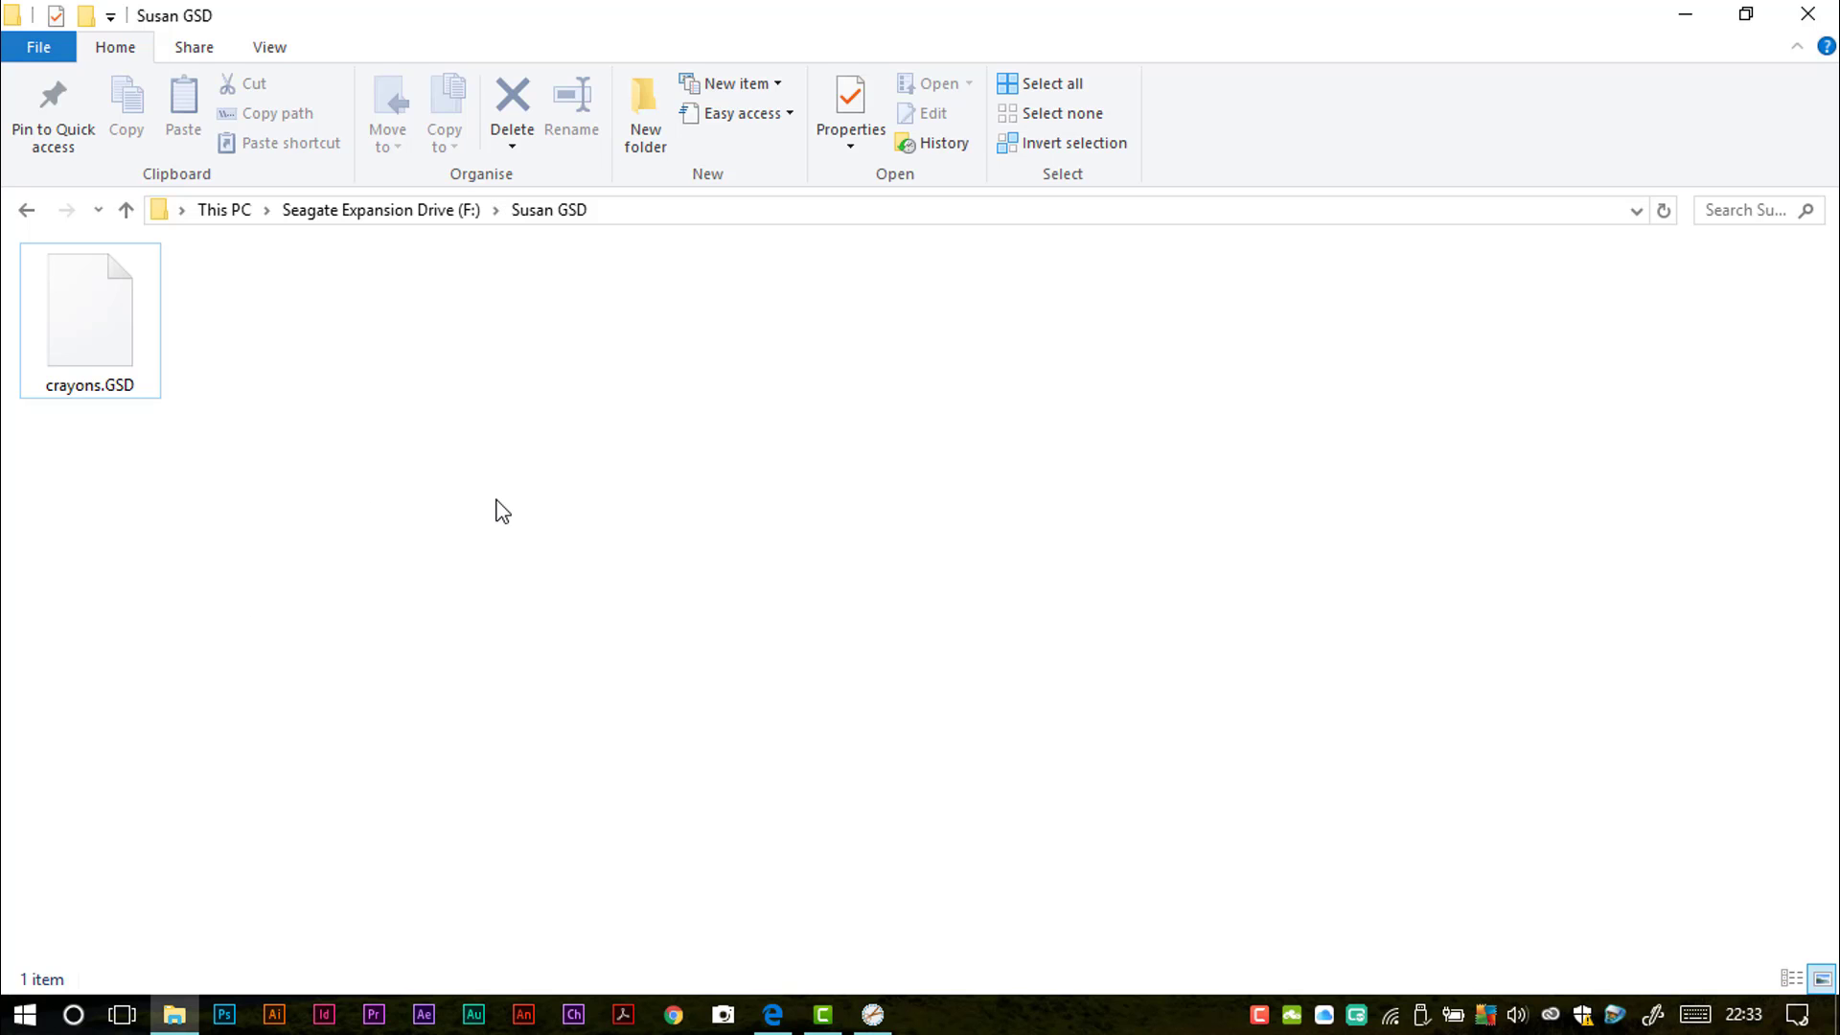
left_click(873, 1016)
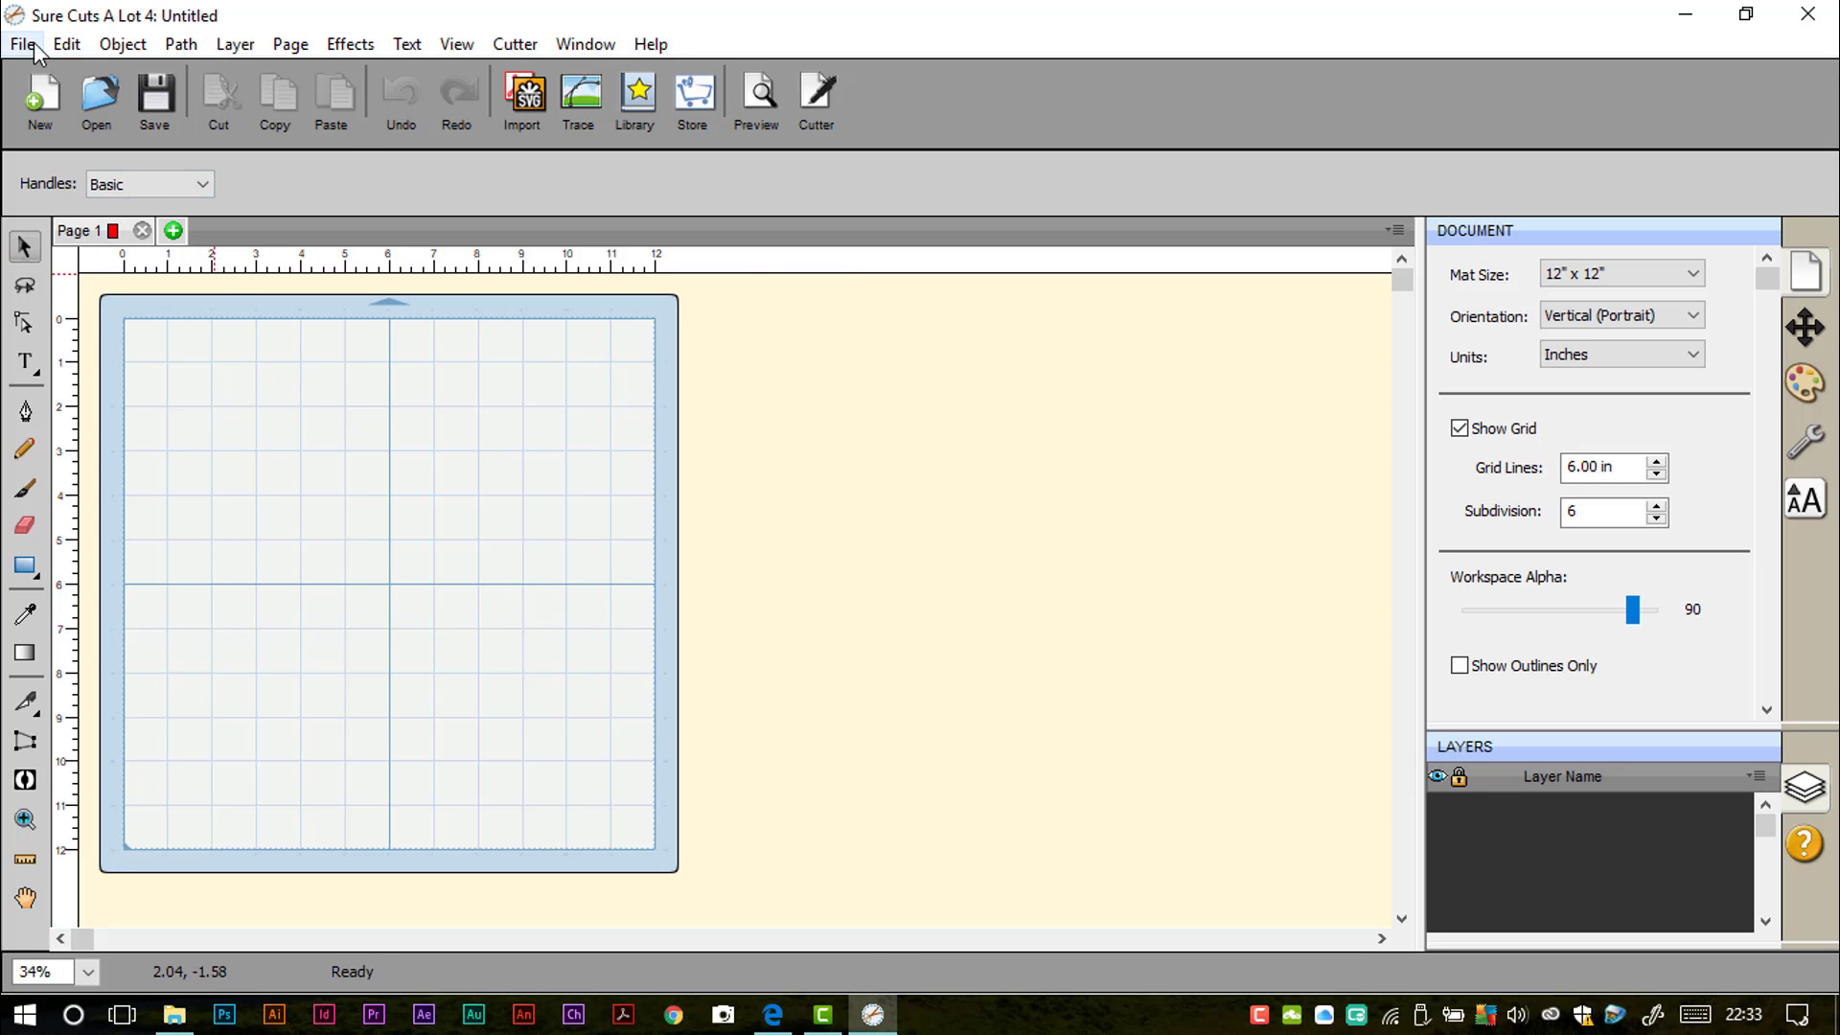
Import crayons.GSD from the Susan GSD folder, a 3.271 x 3.611 in crayon box, onto the mat
left_click(23, 44)
left_click(55, 214)
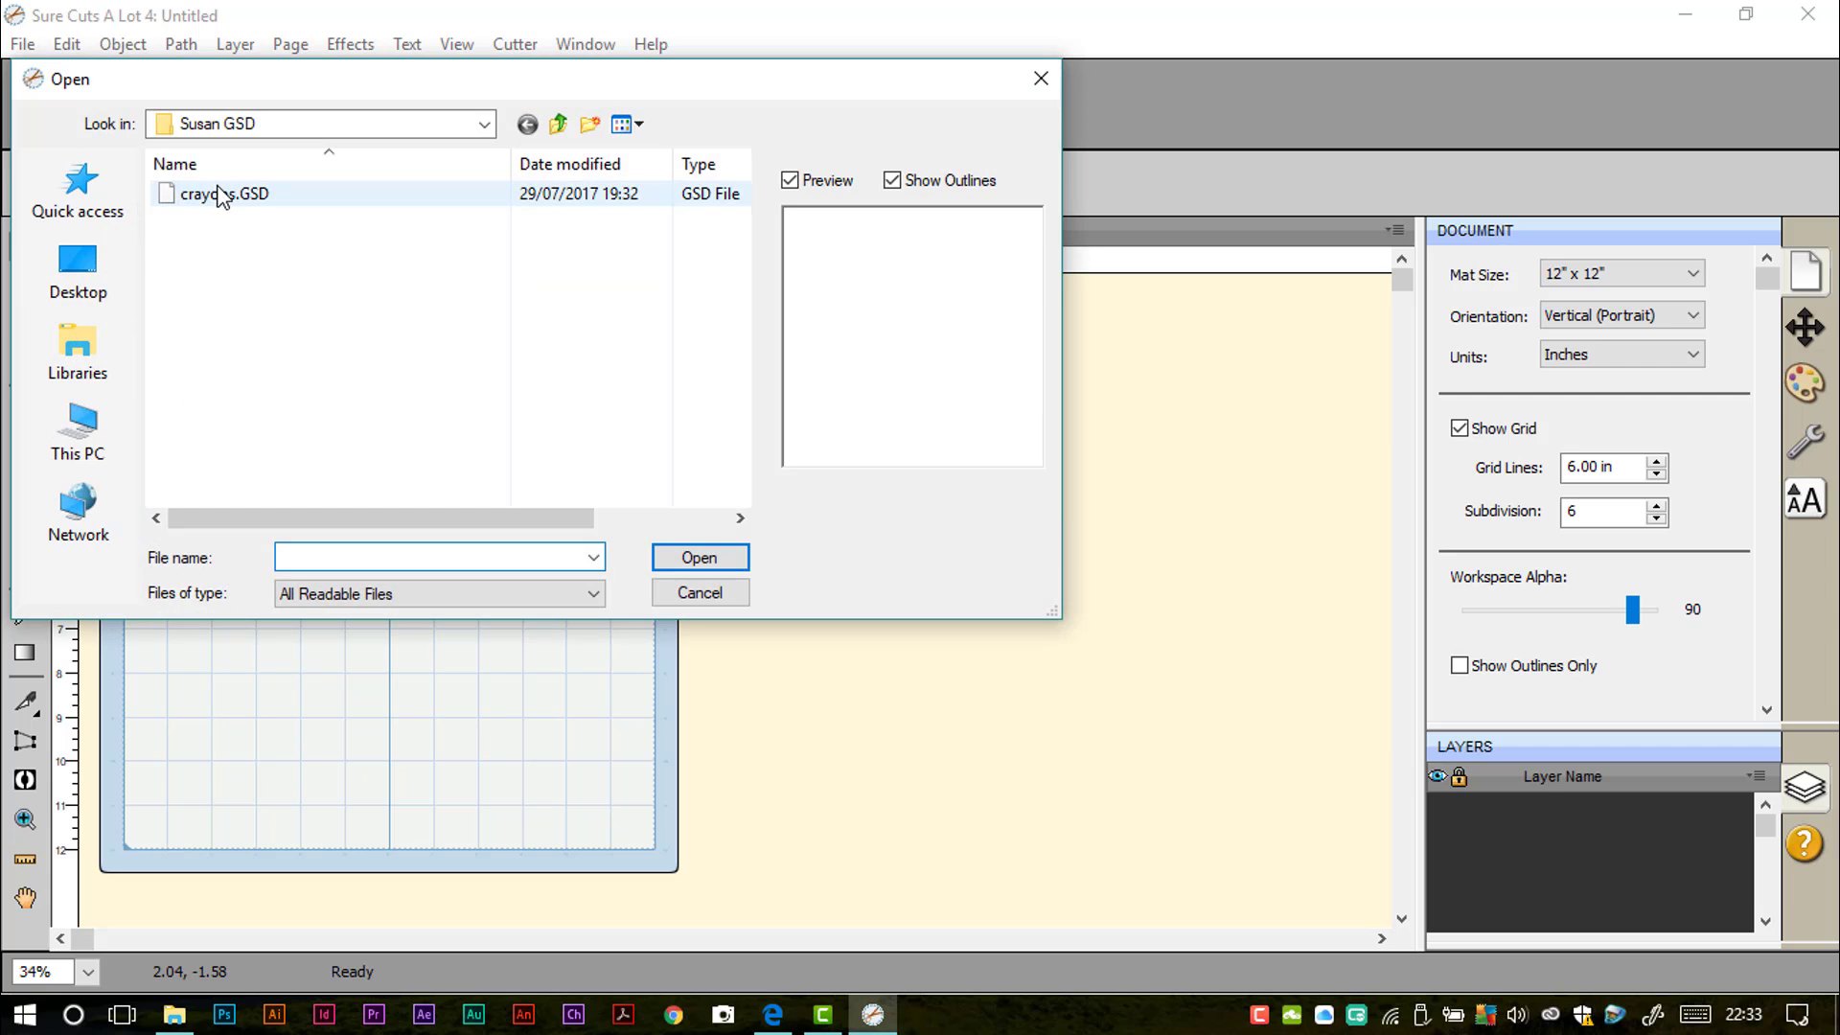
left_click(313, 193)
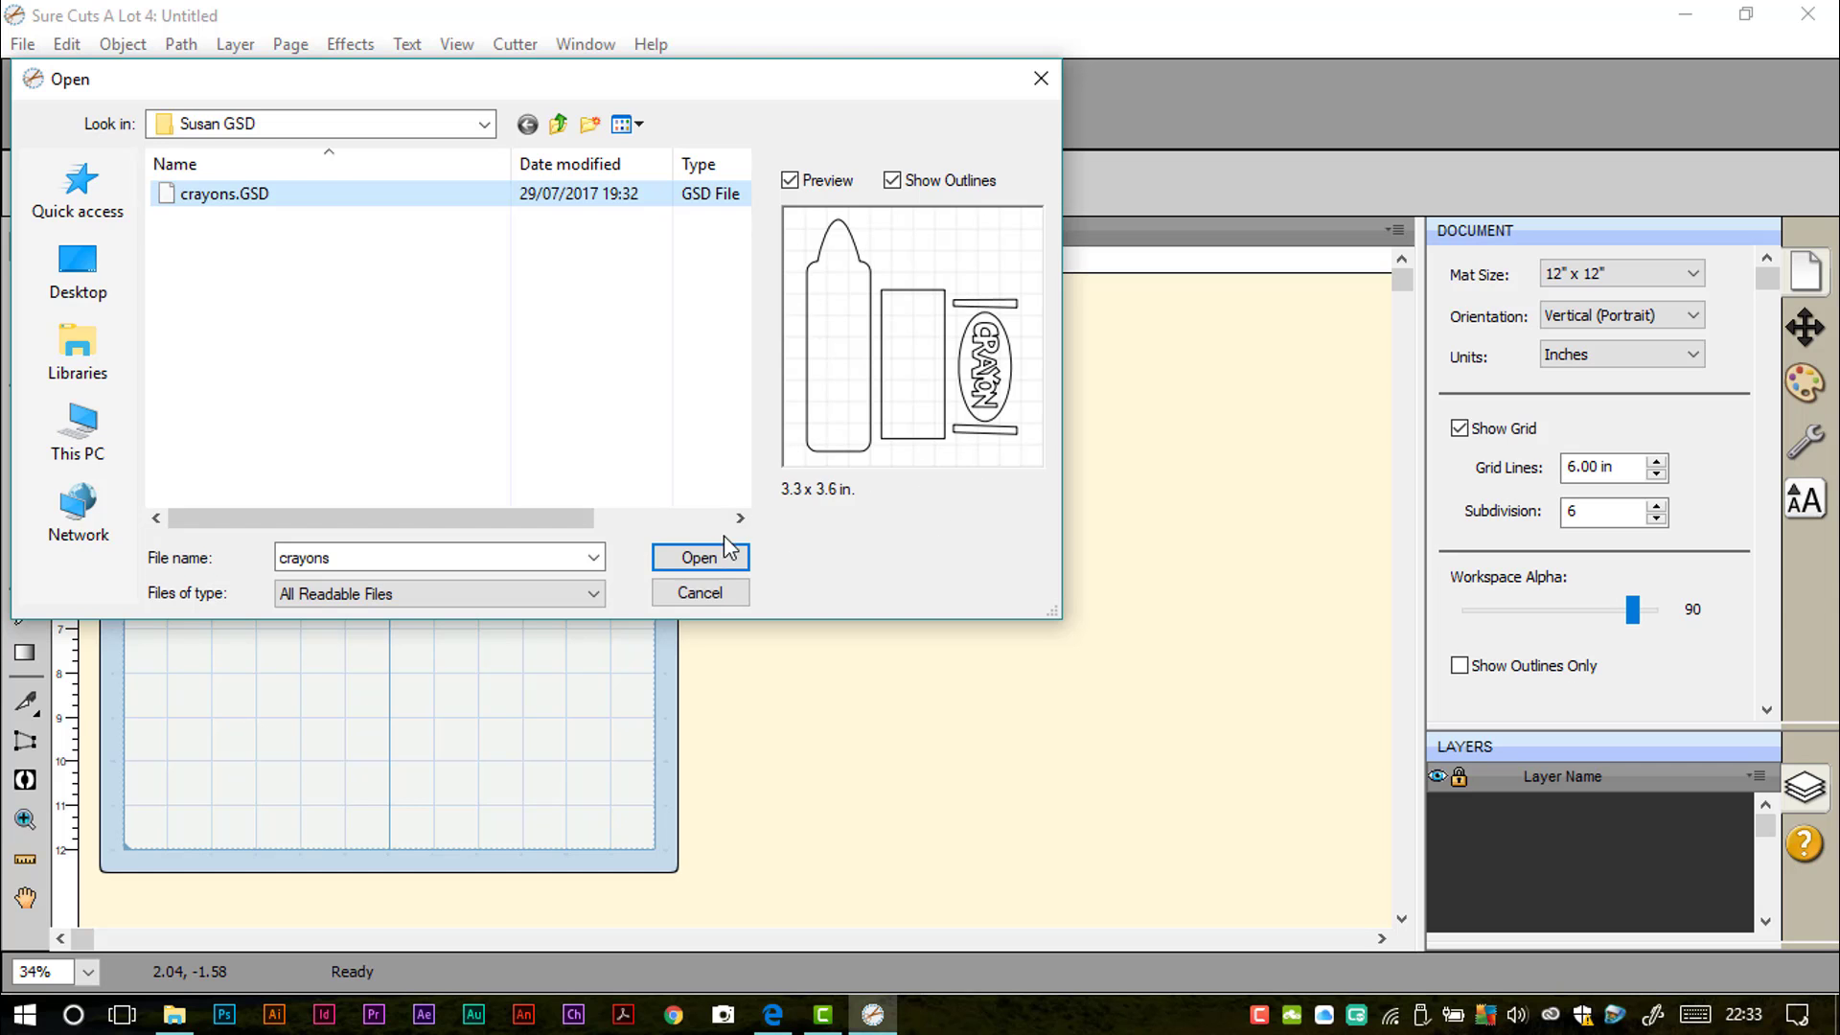
left_click(712, 566)
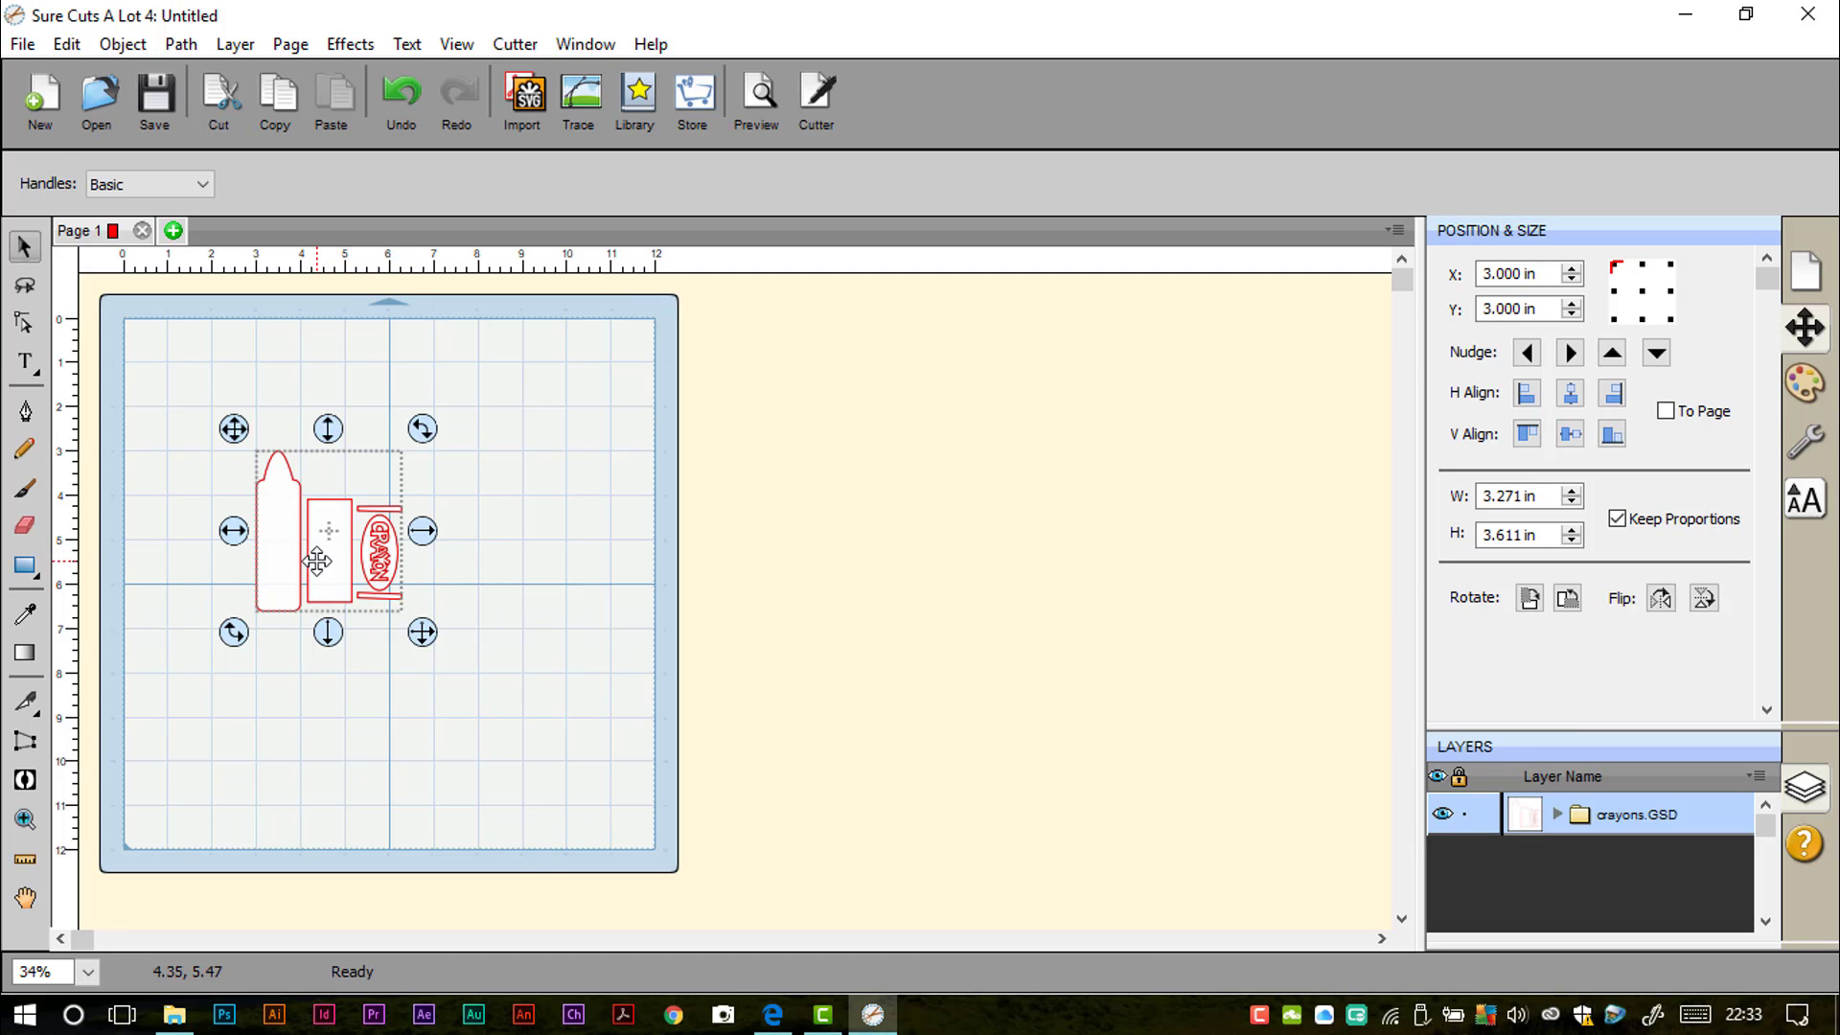
Export the crayon design as Crayons.fcm with Save as type FCM (*.fcm)
left_click(22, 45)
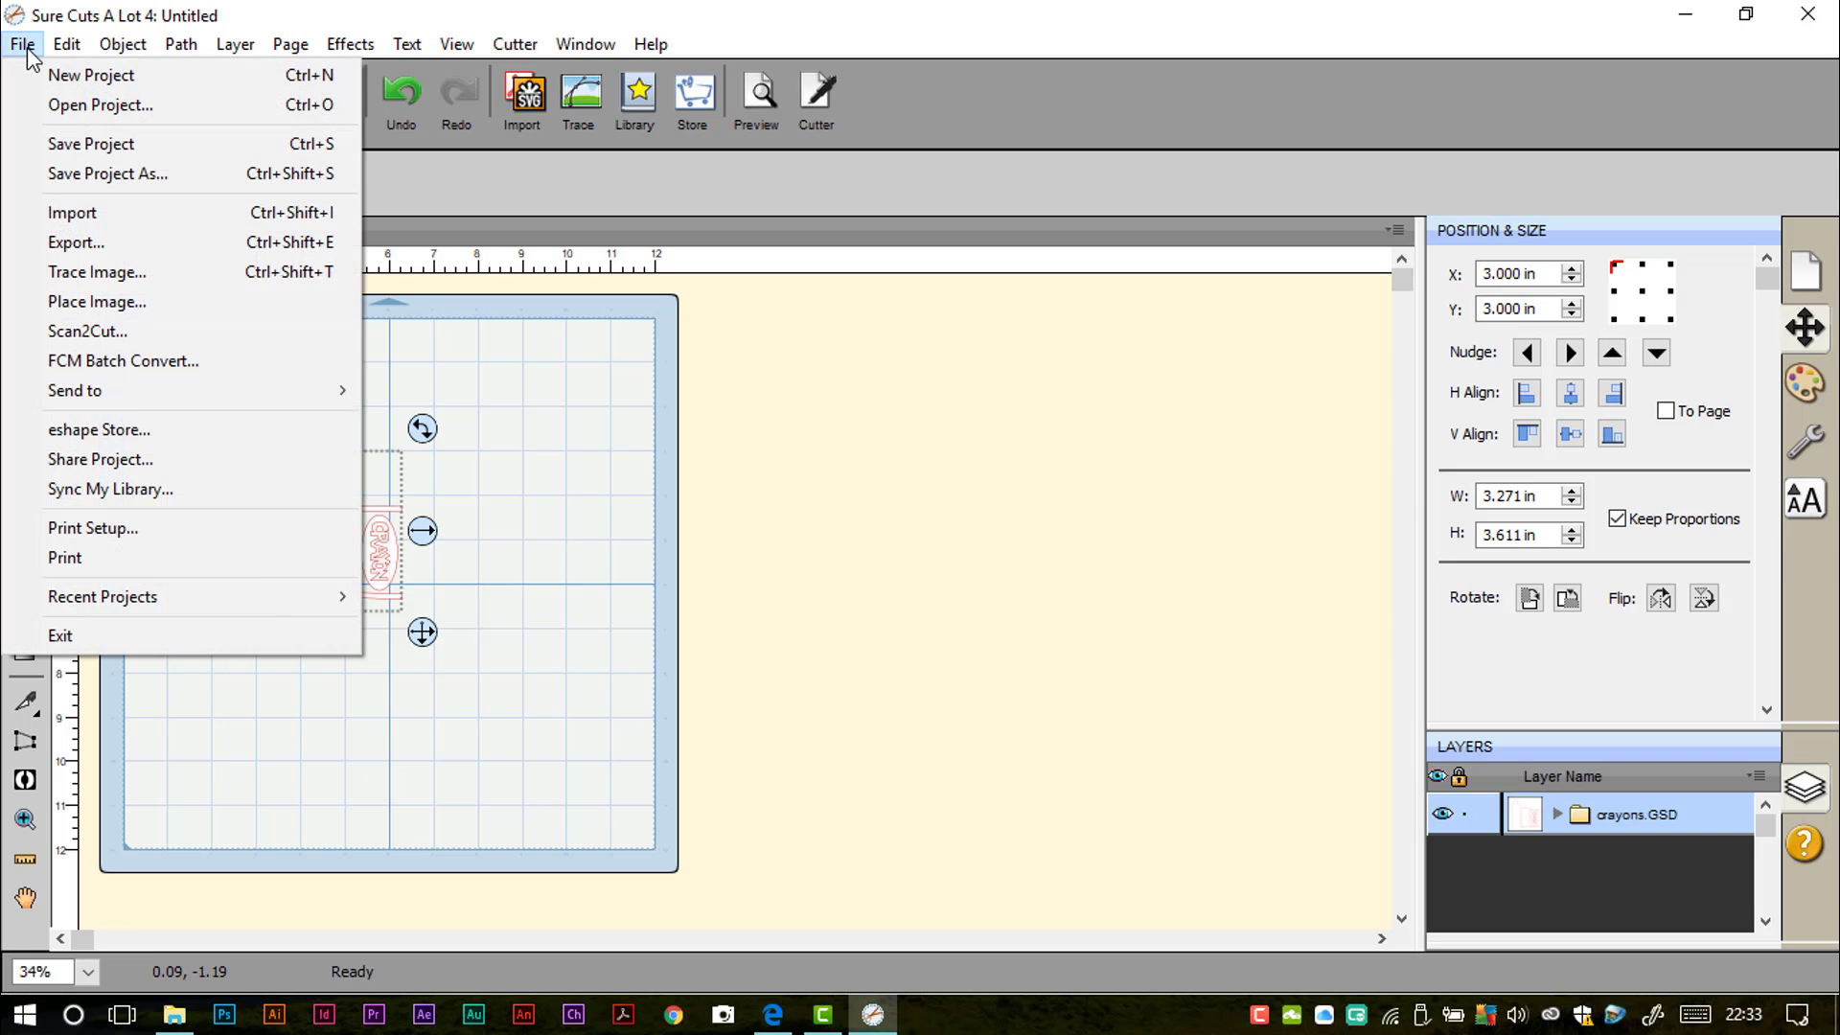
left_click(73, 243)
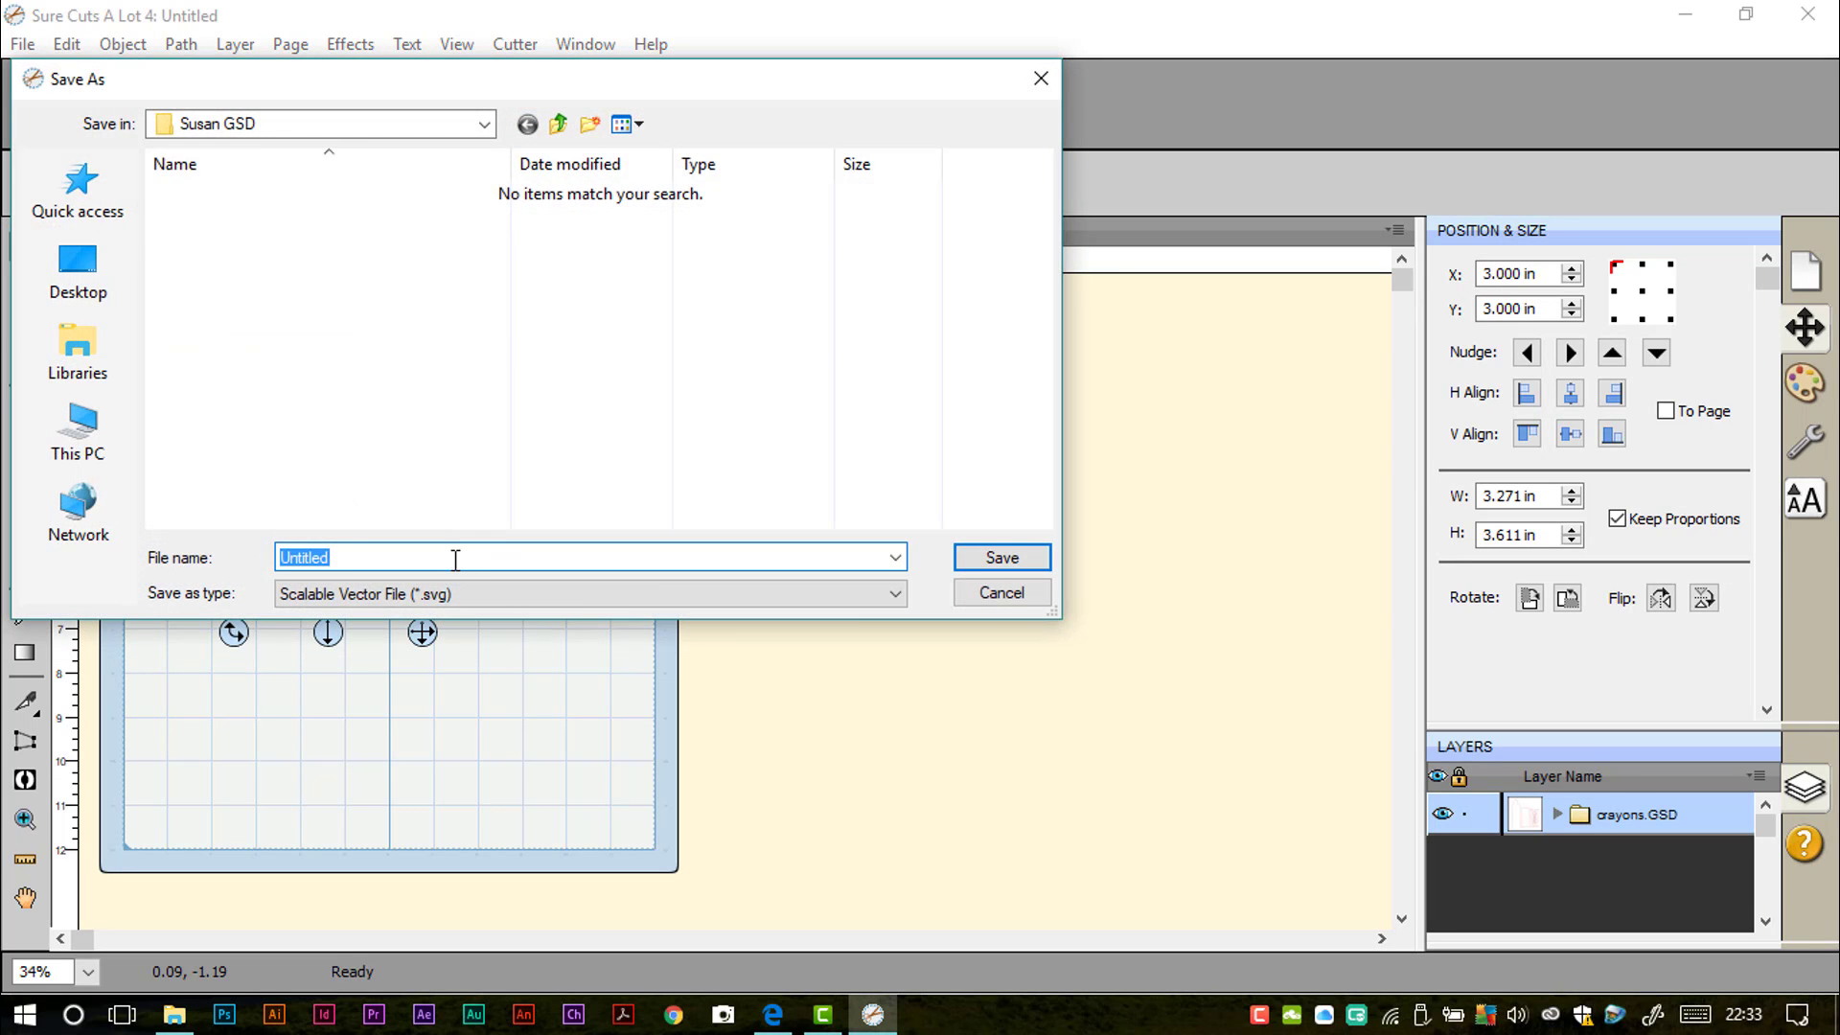
type("Crayons")
key("Tab")
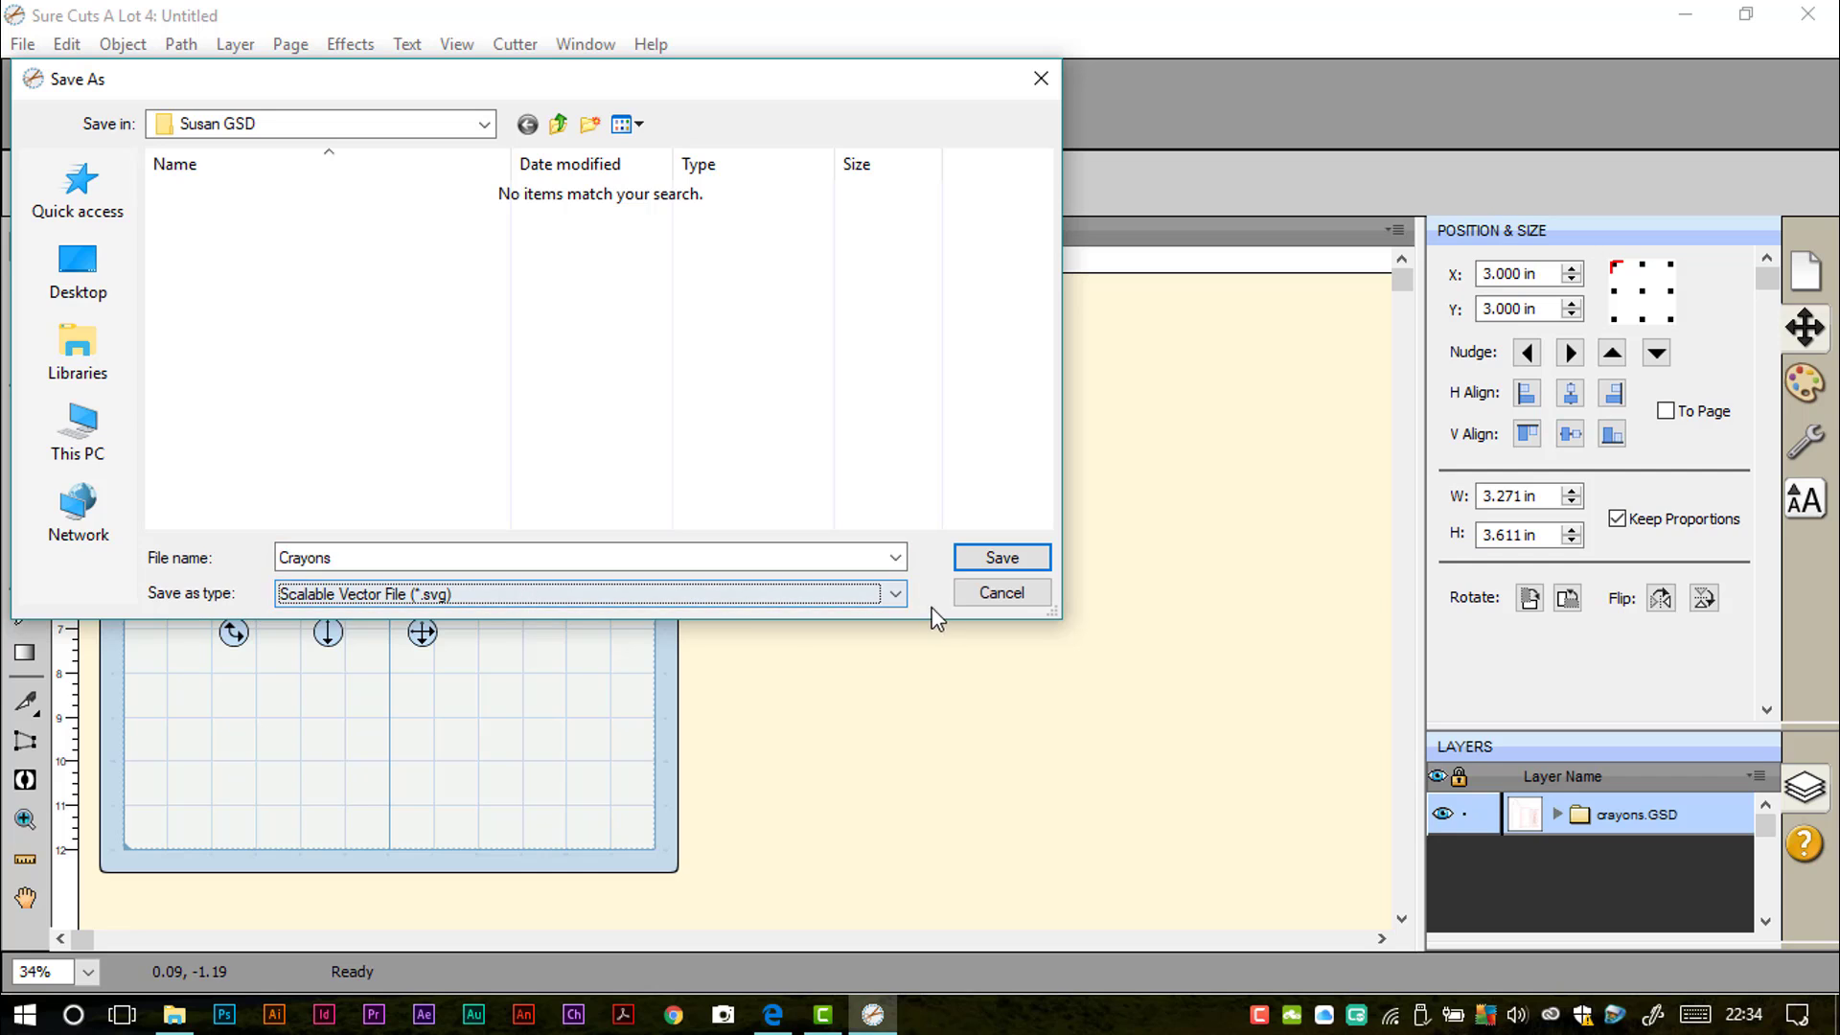
left_click(898, 598)
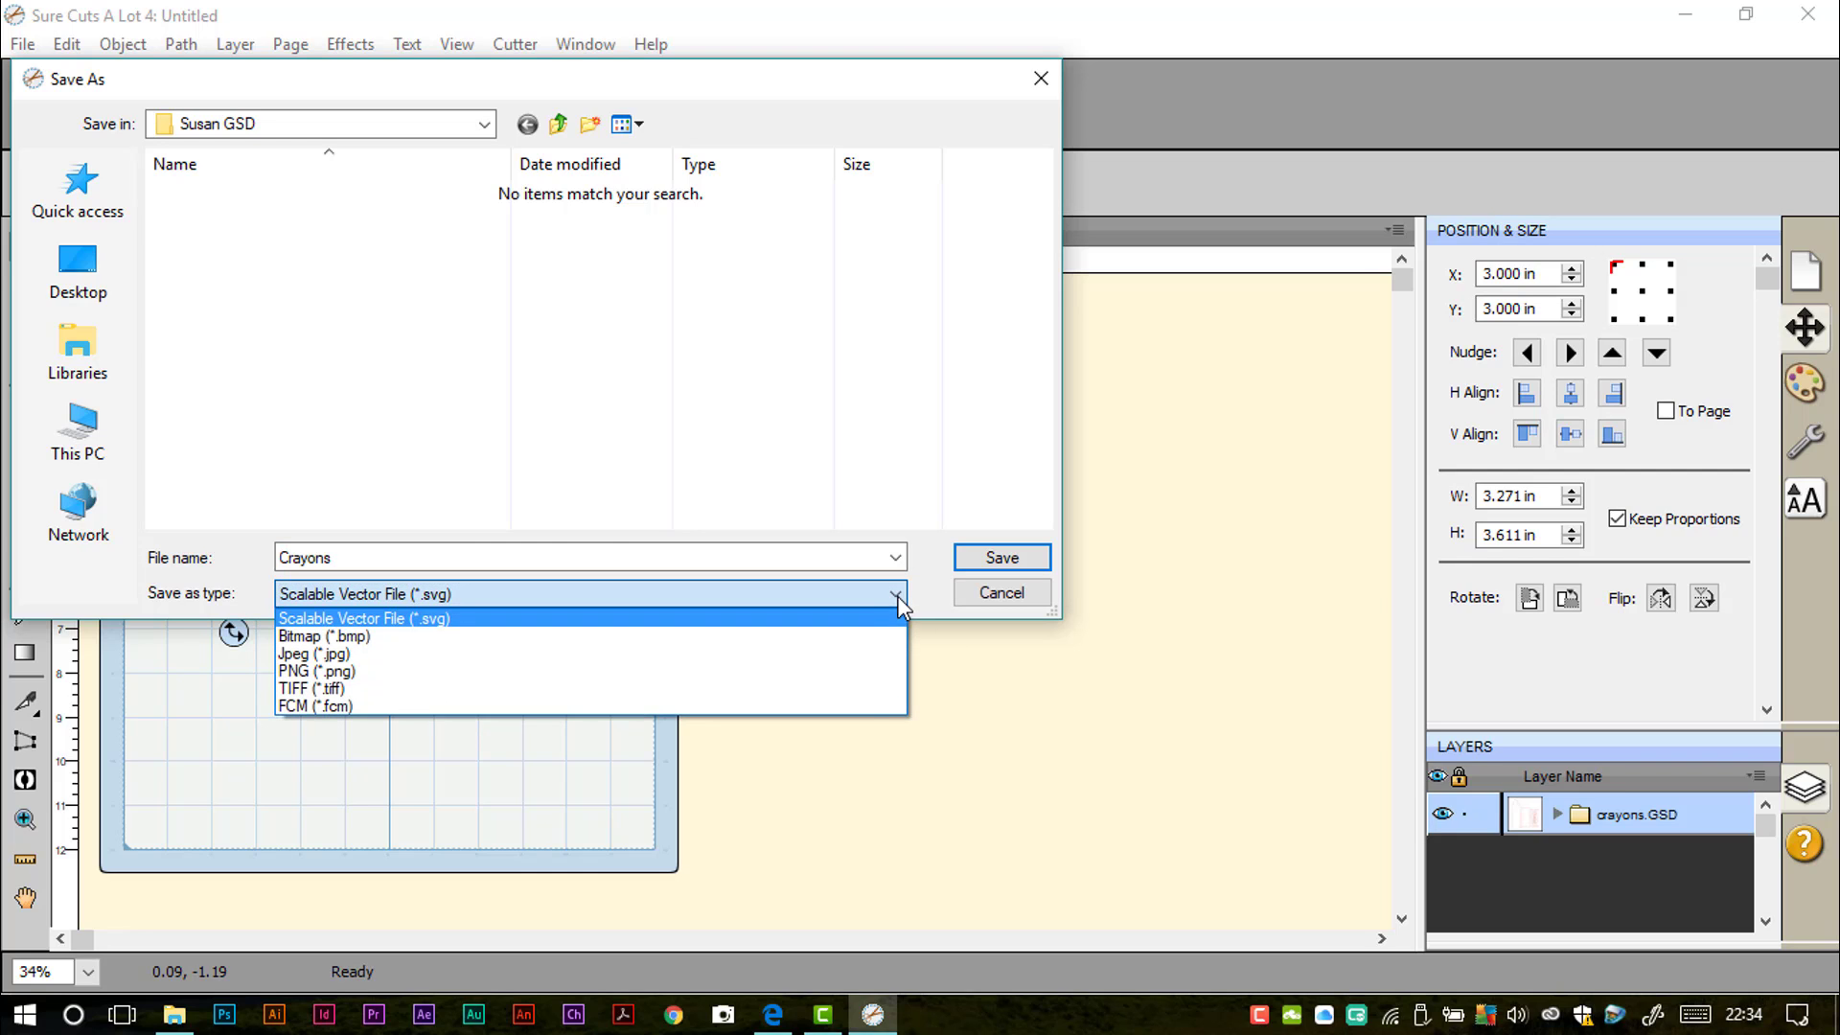
left_click(864, 705)
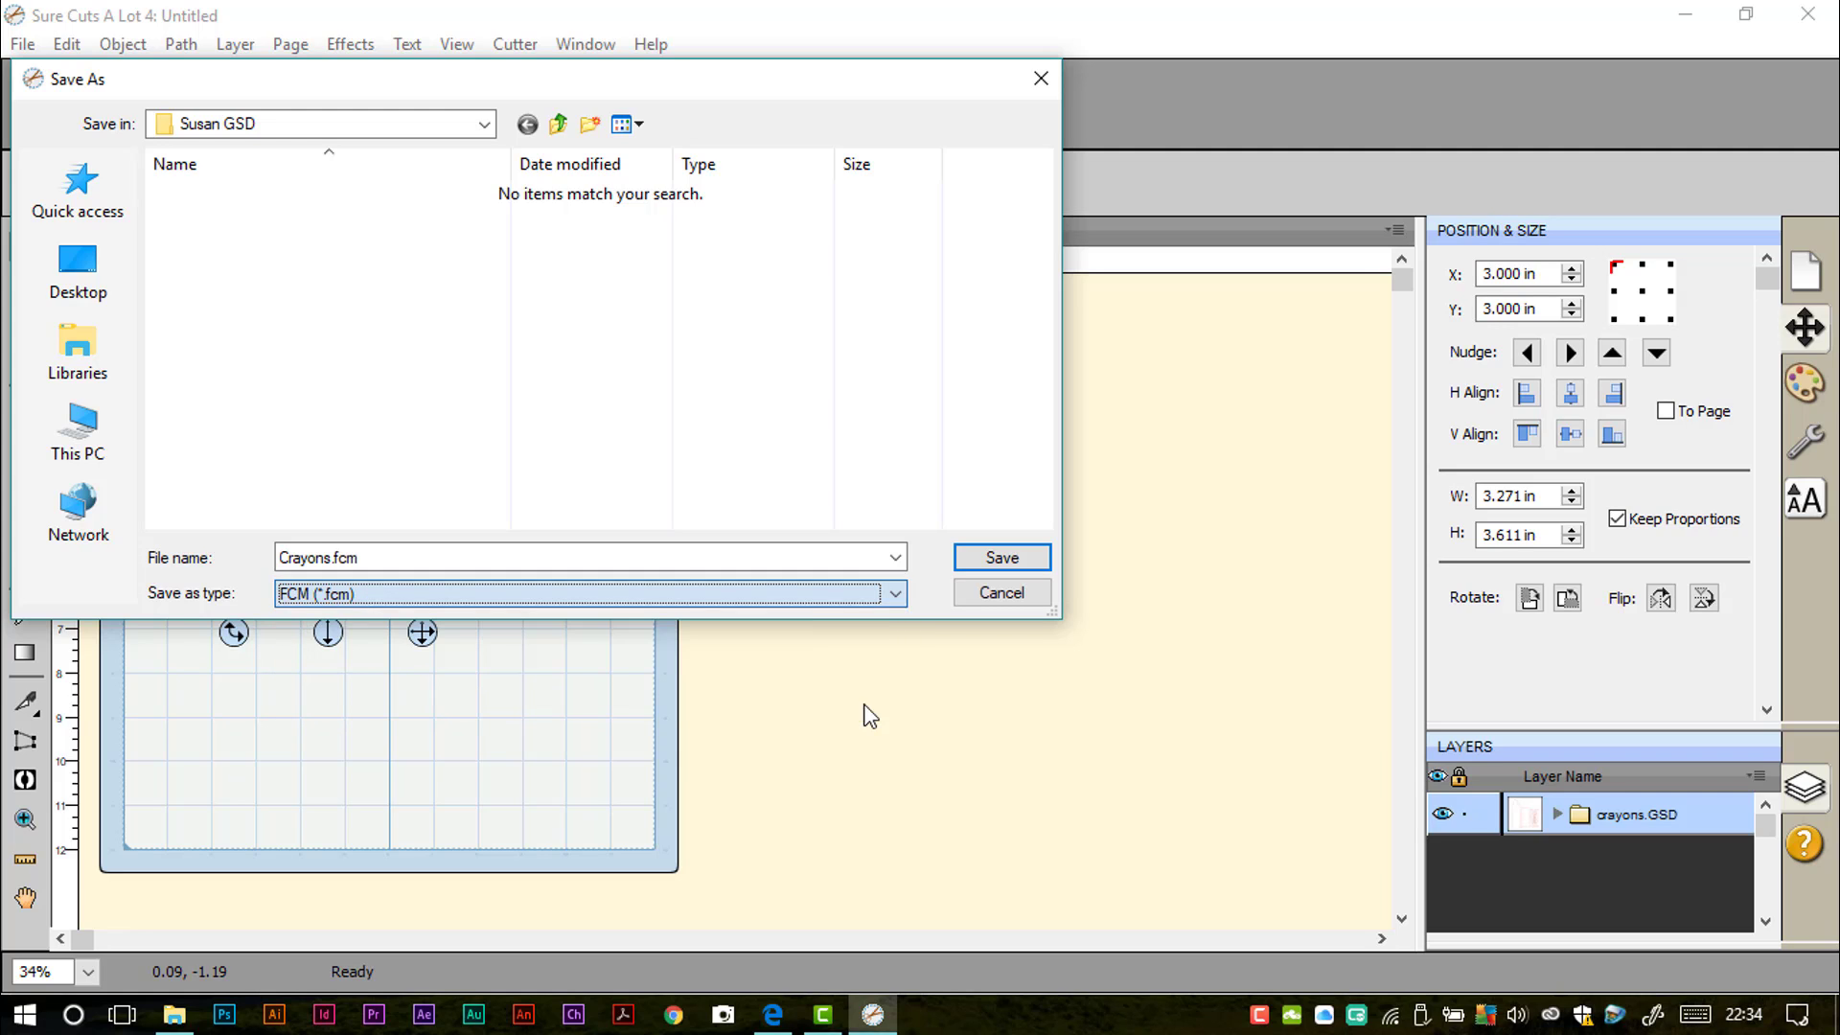
left_click(1029, 560)
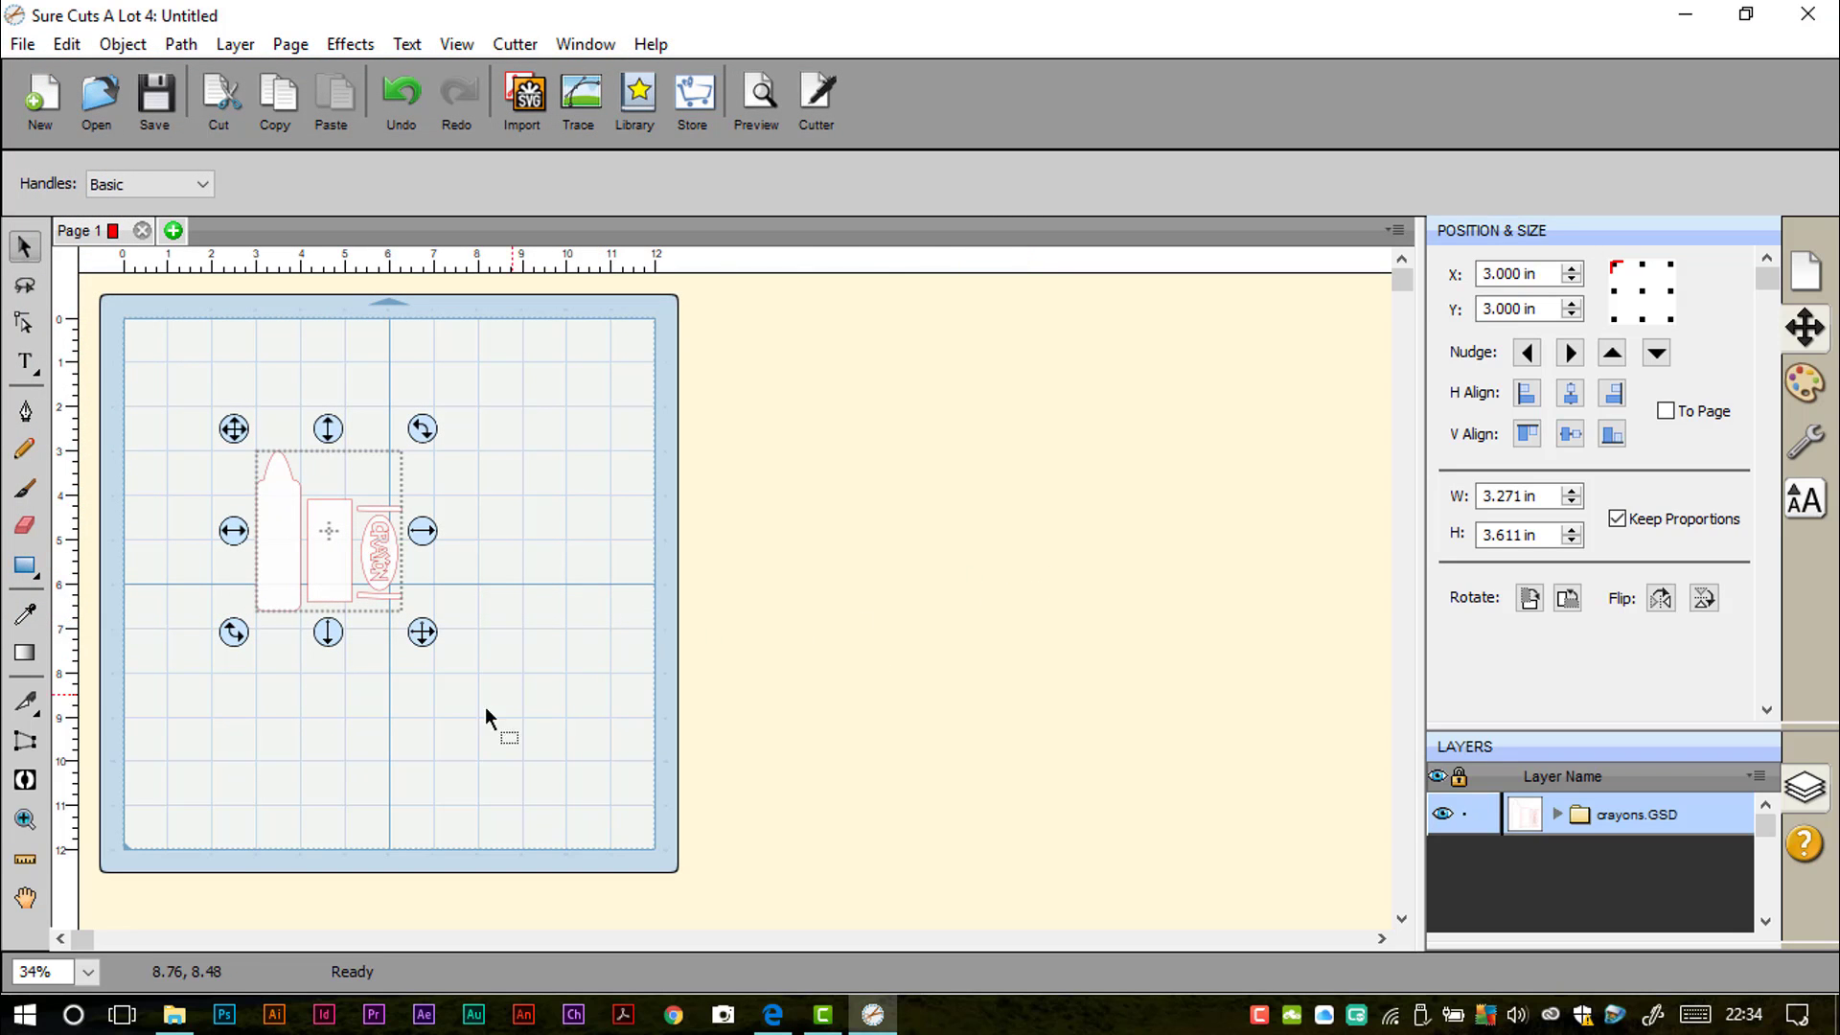
Check that Crayons.fcm (4.82 KB) sits beside crayons.GSD, then switch to the ScanNCut Canvas browser page
left_click(180, 1018)
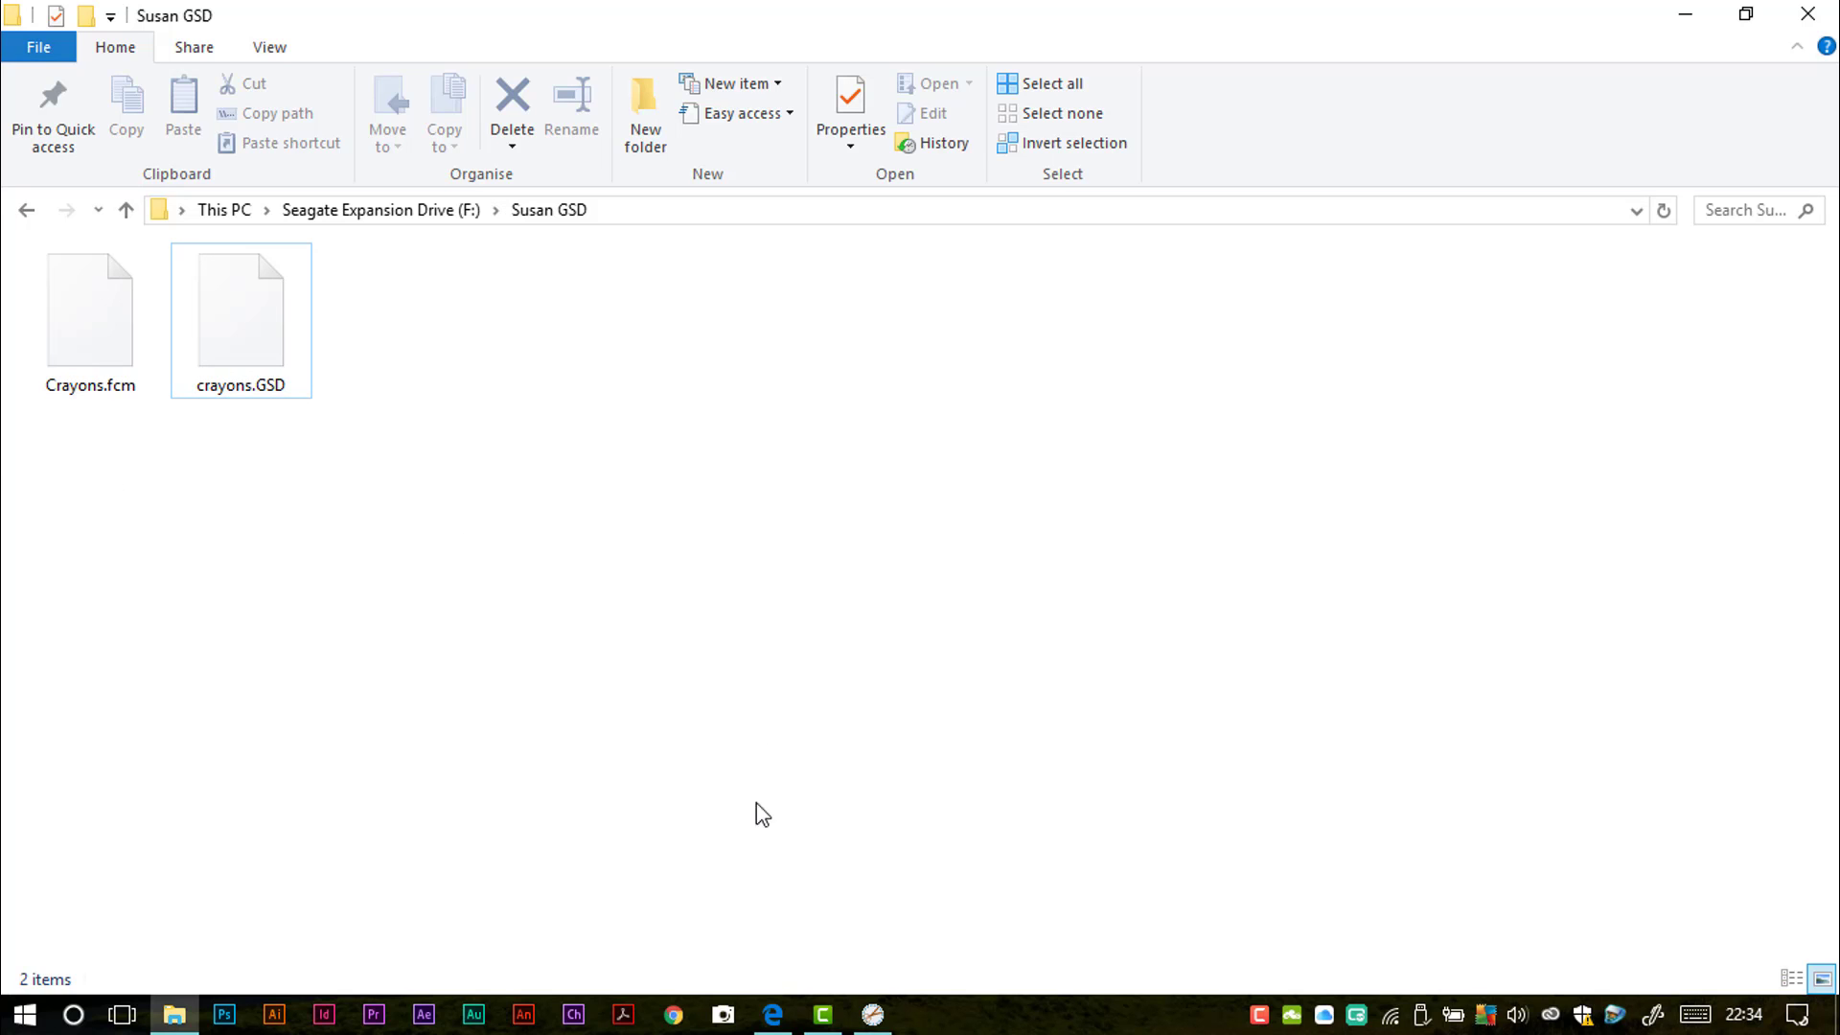
left_click(773, 1013)
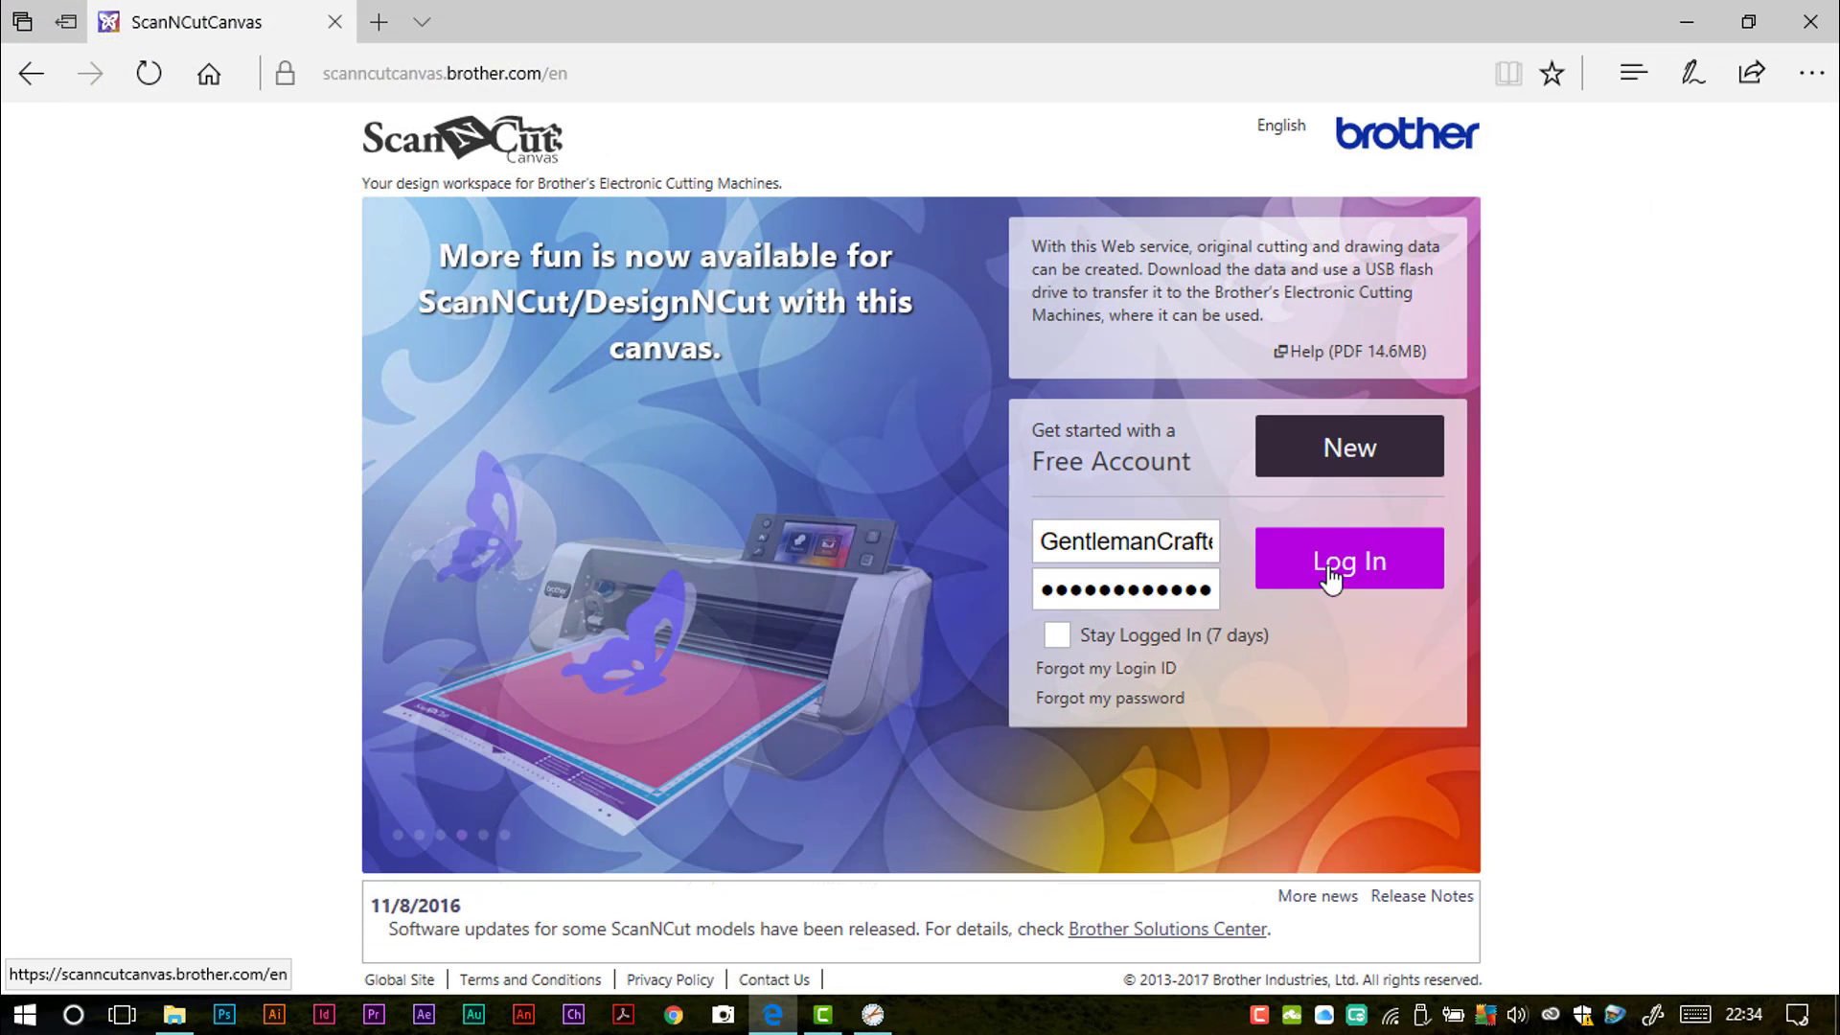
Log in, start a blank project, and import Crayons.fcm through the SVG/DXF/FCM import dialog
left_click(1333, 561)
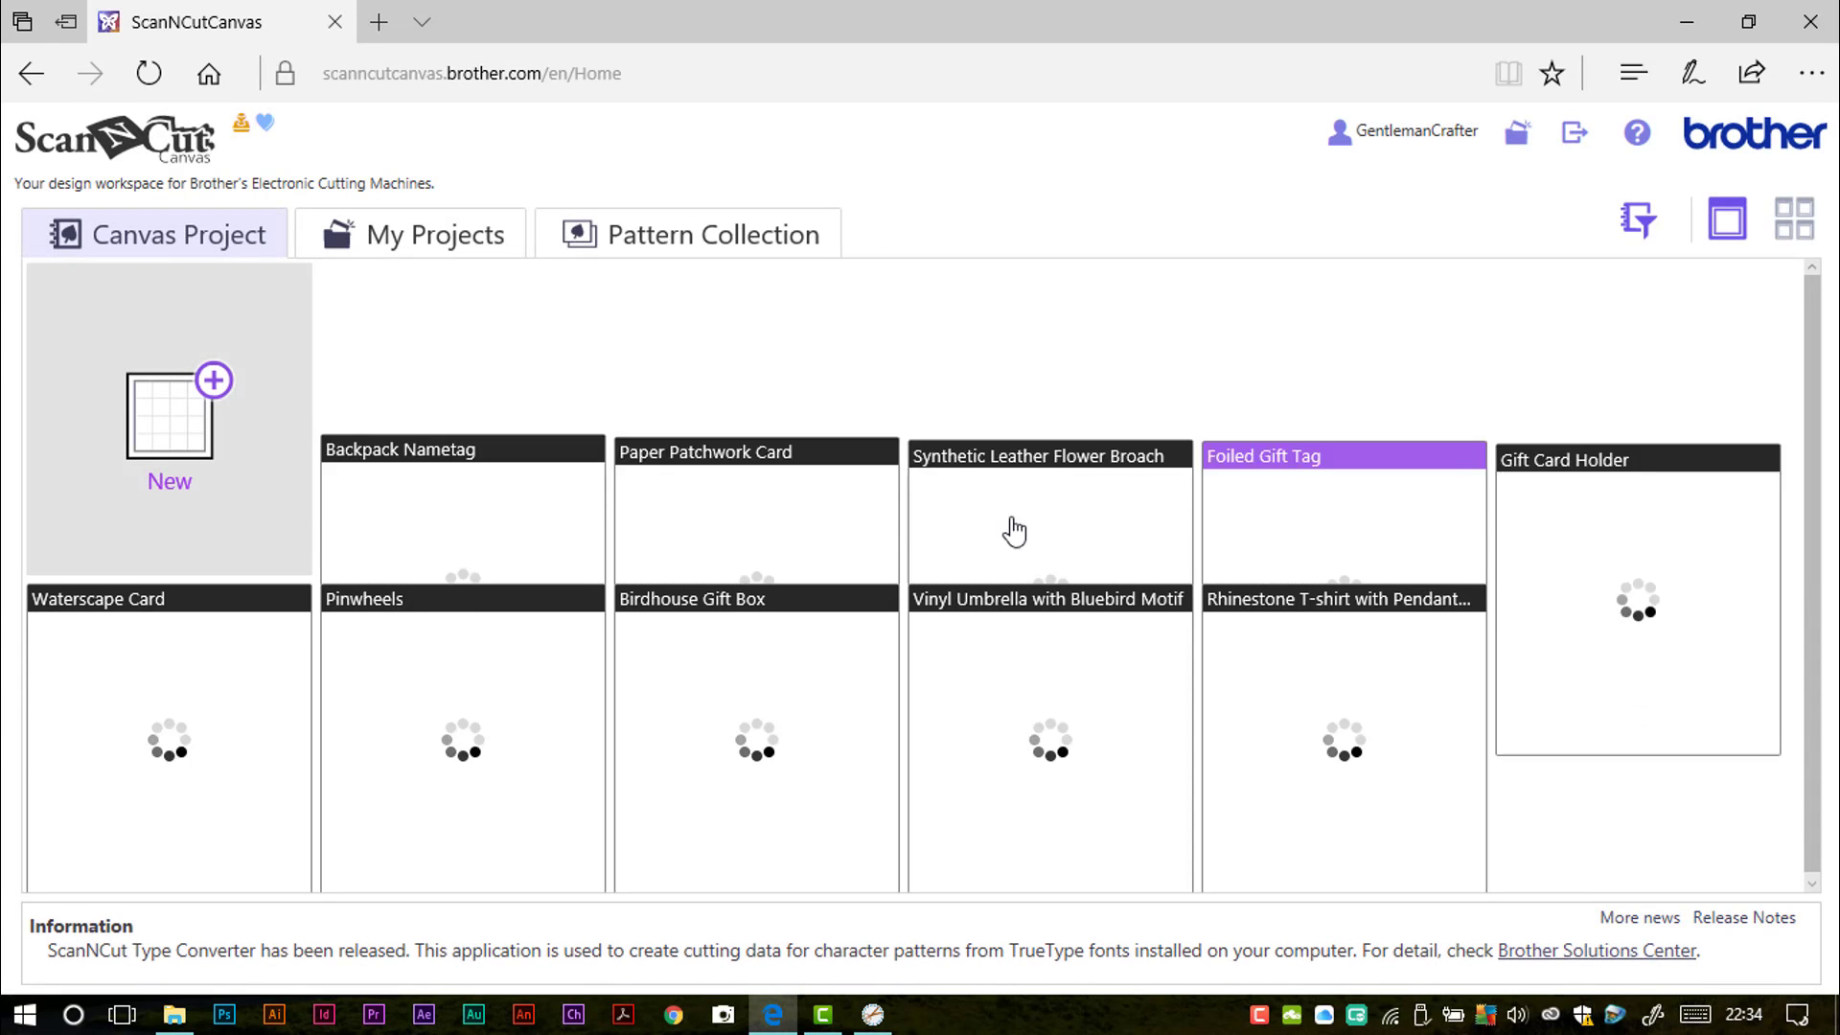
left_click(194, 433)
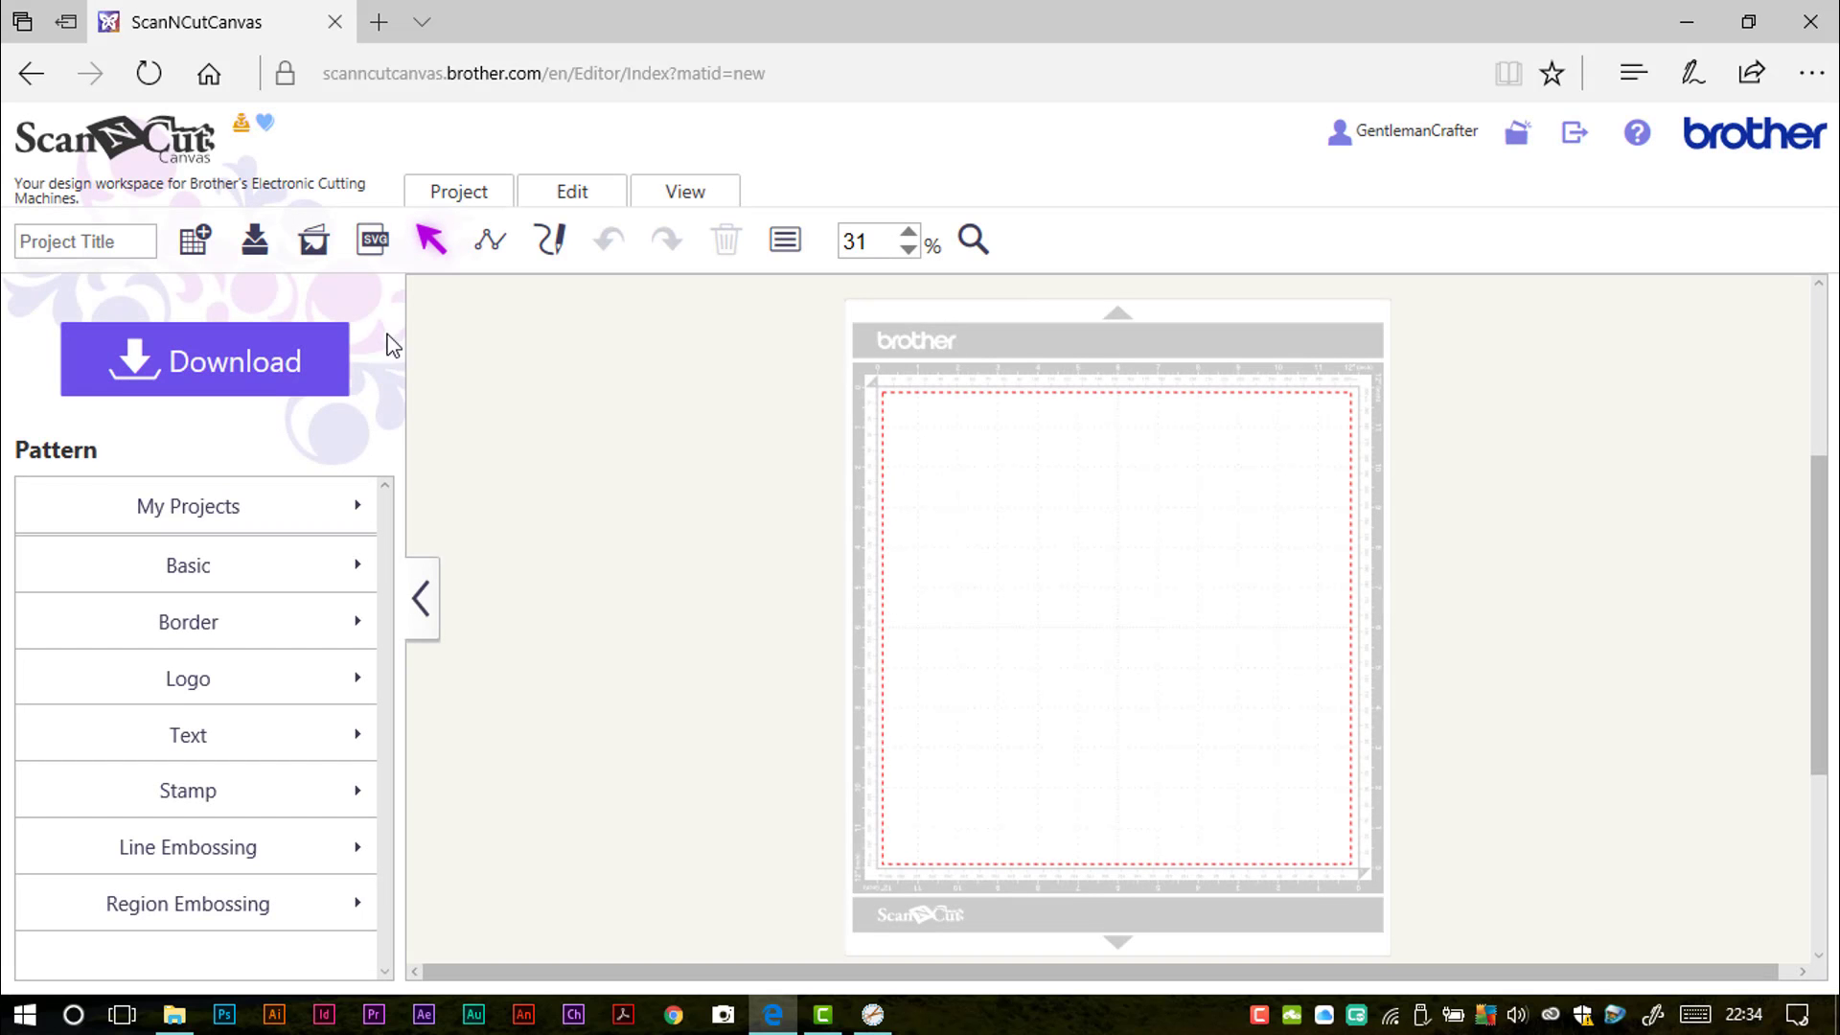
left_click(374, 251)
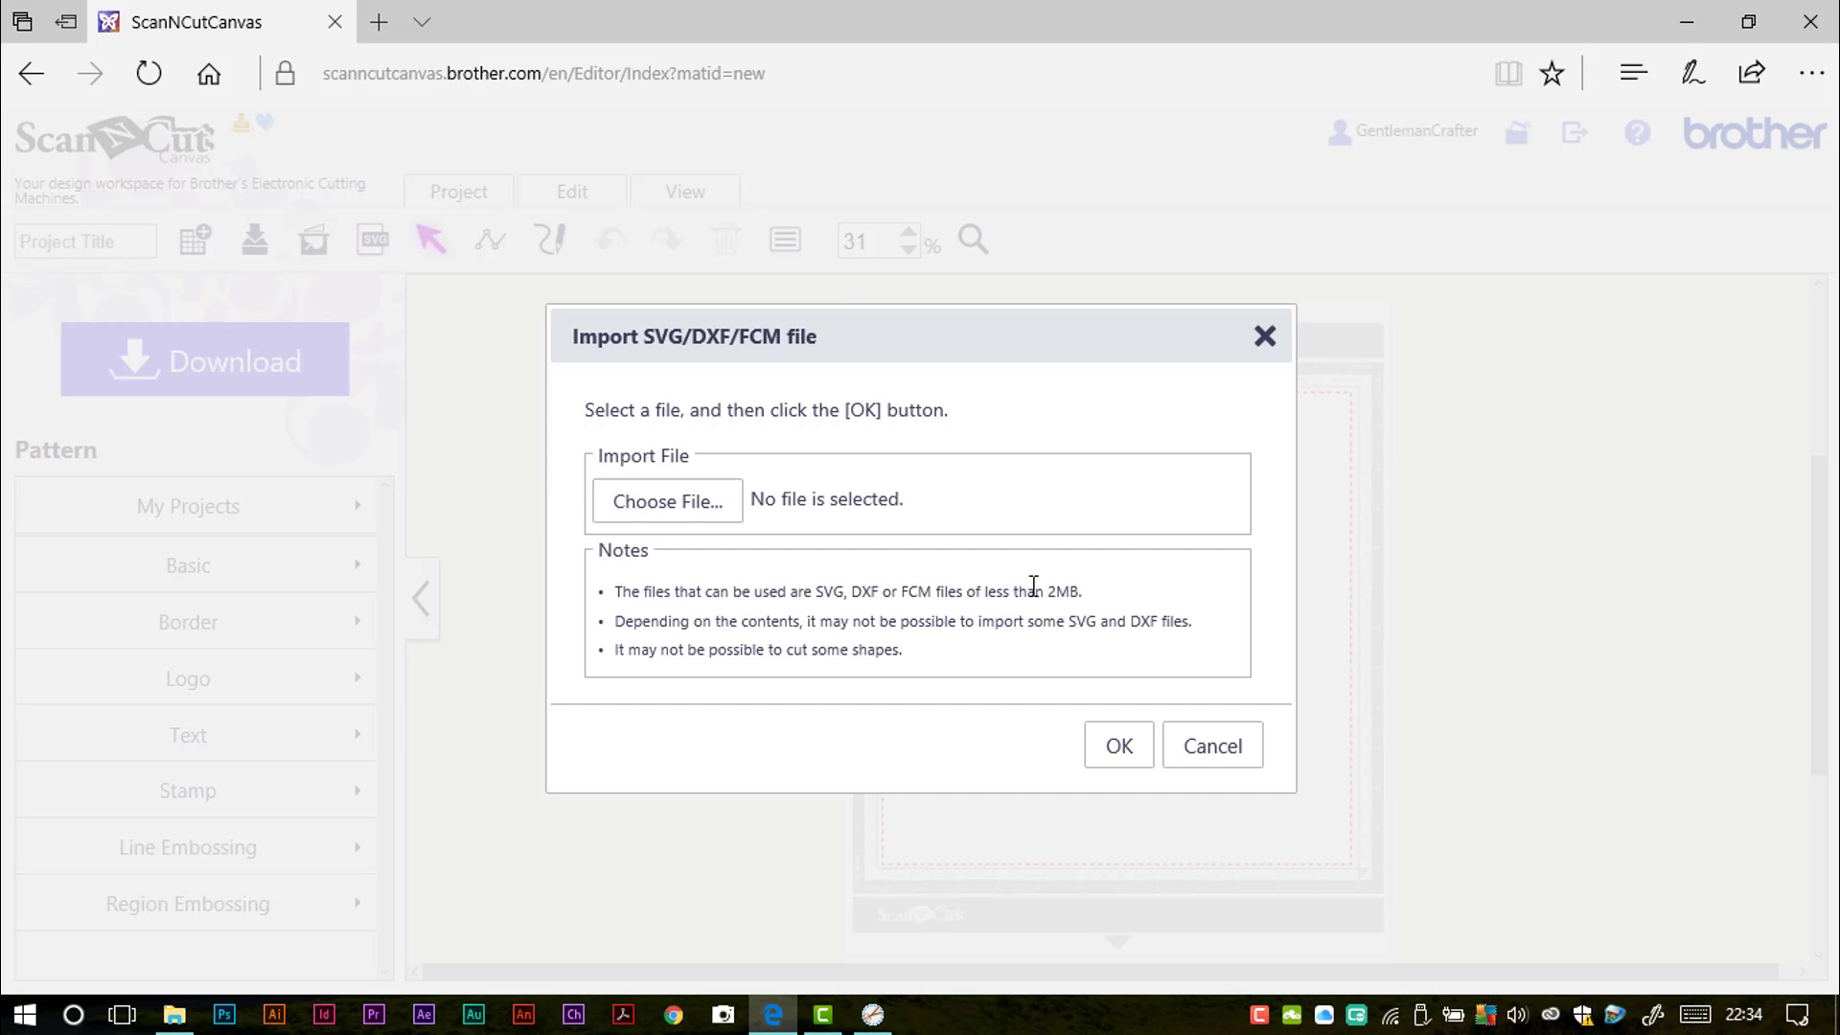
left_click(673, 516)
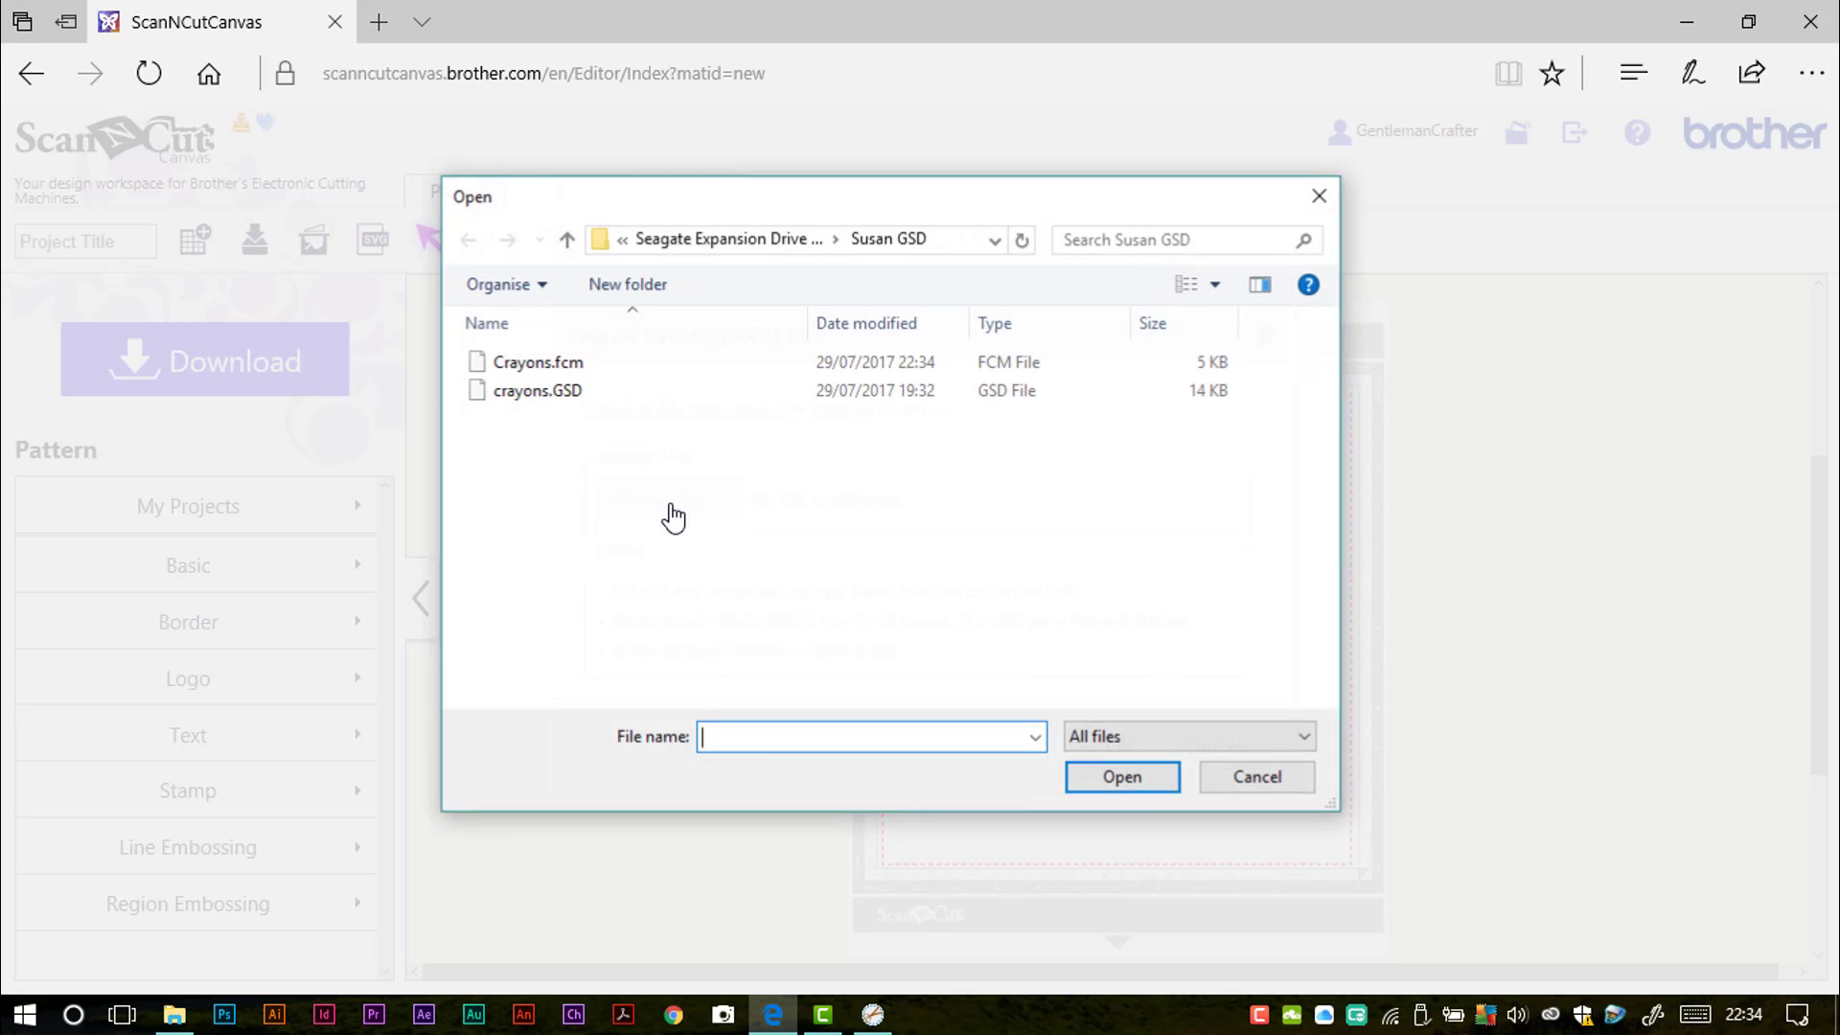
left_click(531, 362)
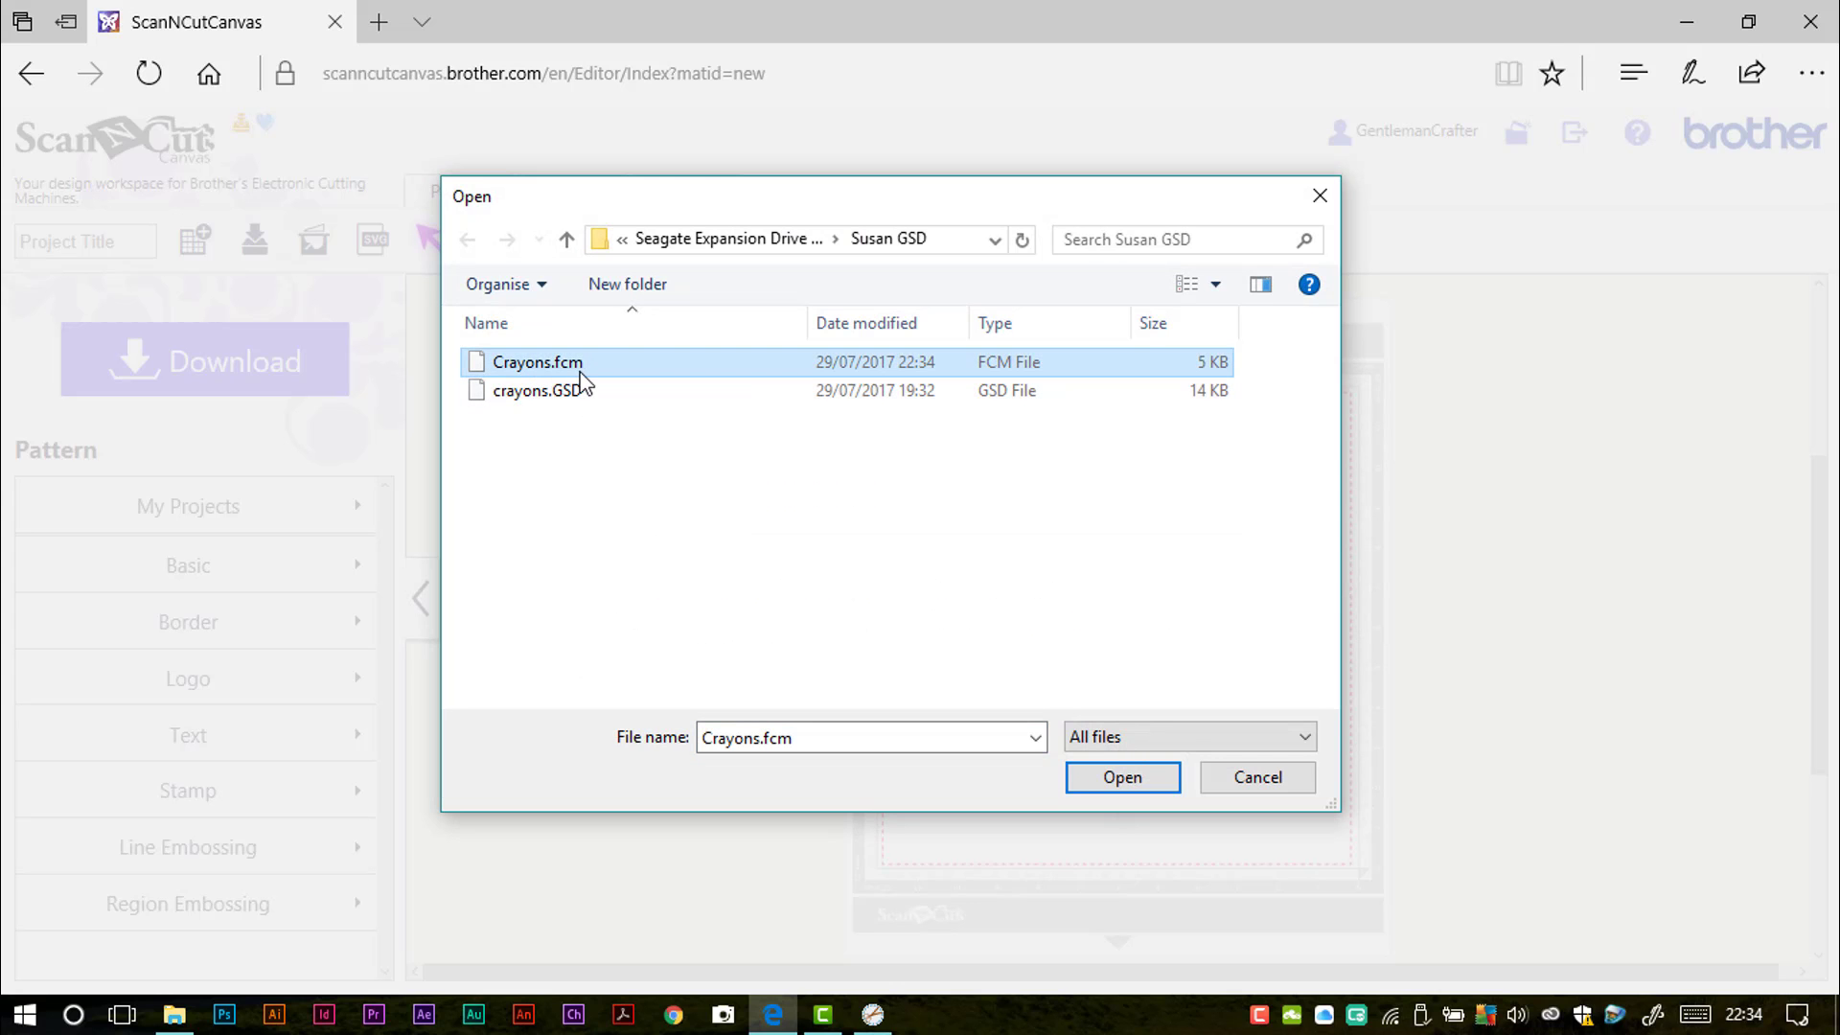
left_click(1152, 777)
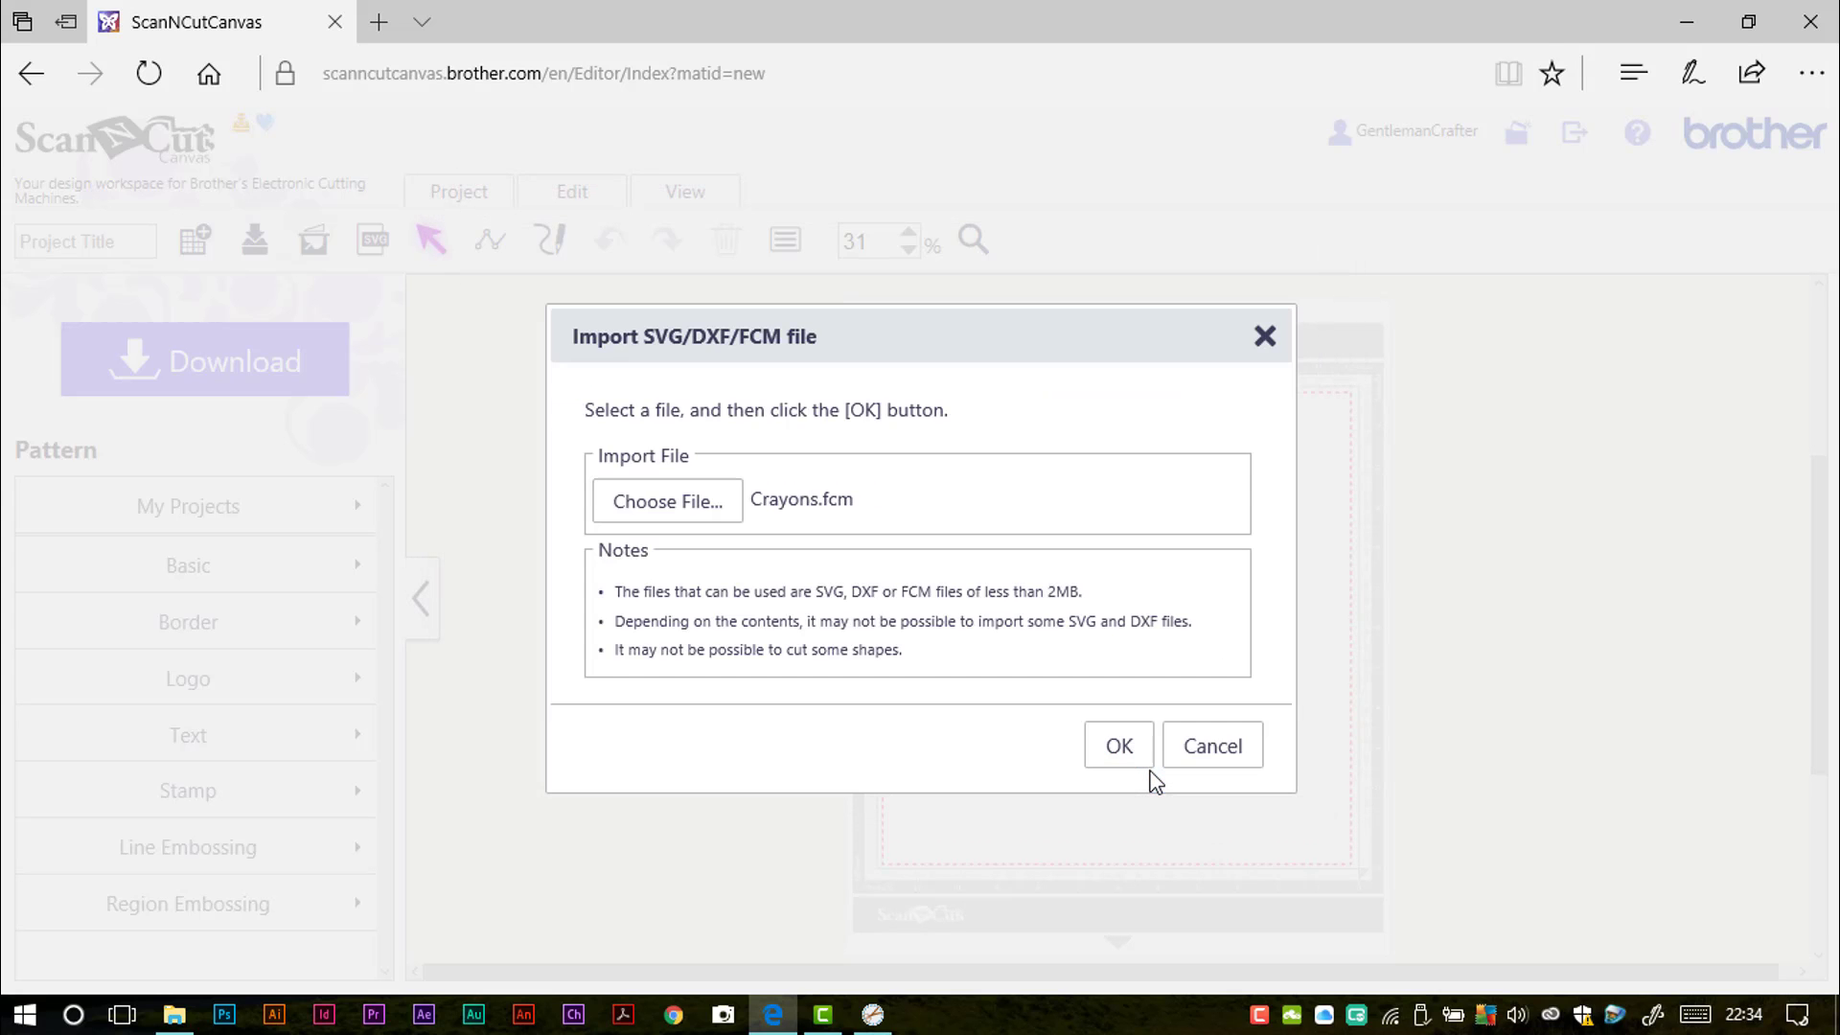
left_click(1131, 753)
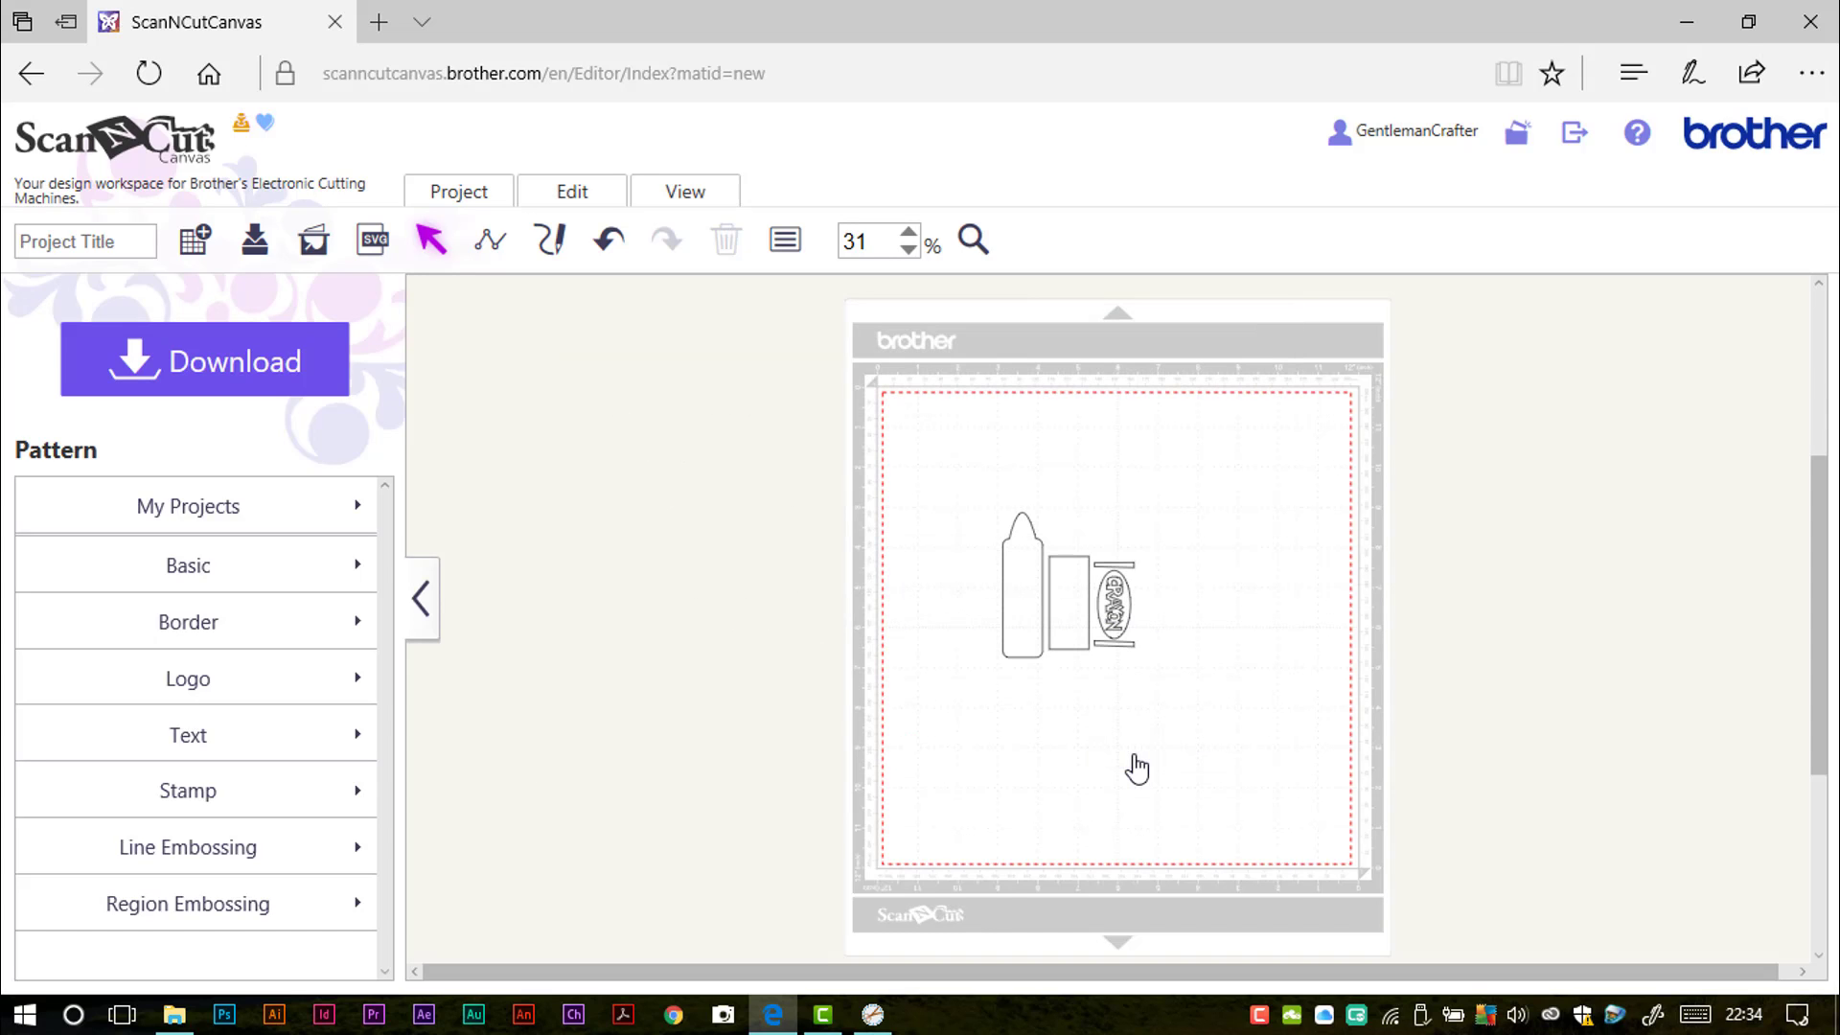
Group the three crayon pieces, enlarge them to about 11.33 x 10.26 inches, then ungroup them
left_click_drag(1284, 762, 924, 460)
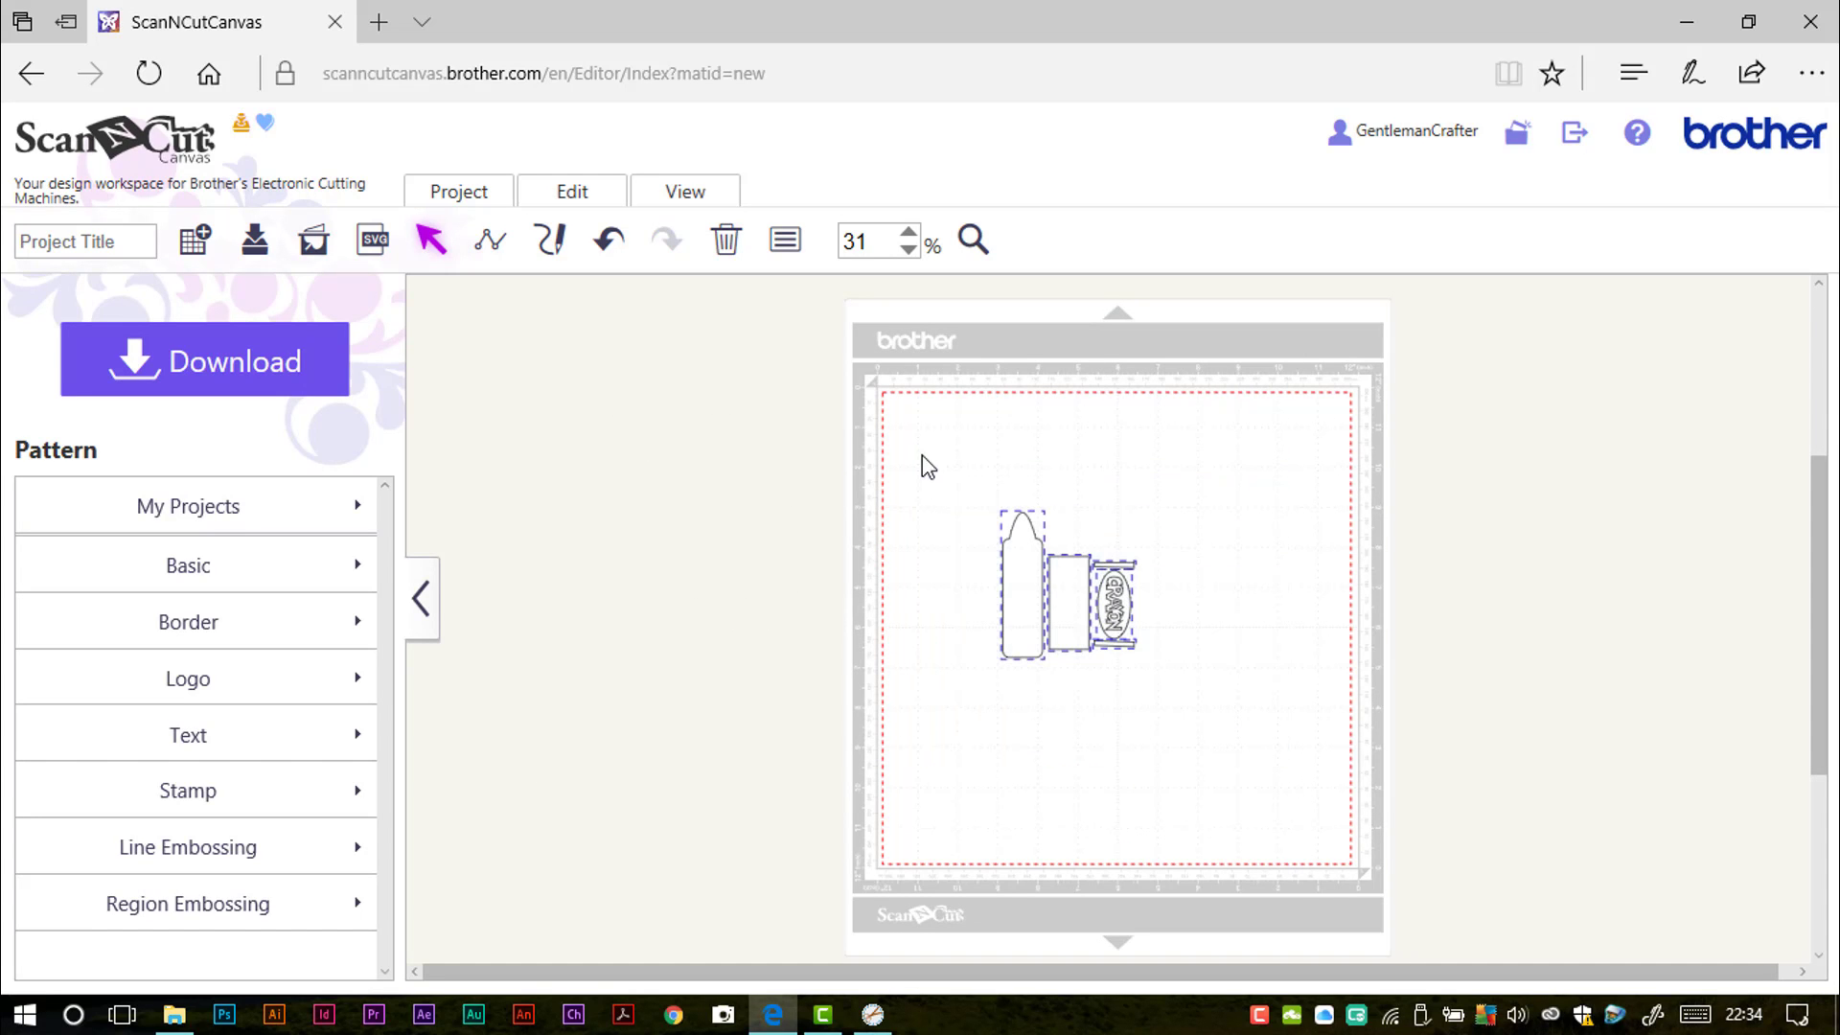
right_click(1071, 603)
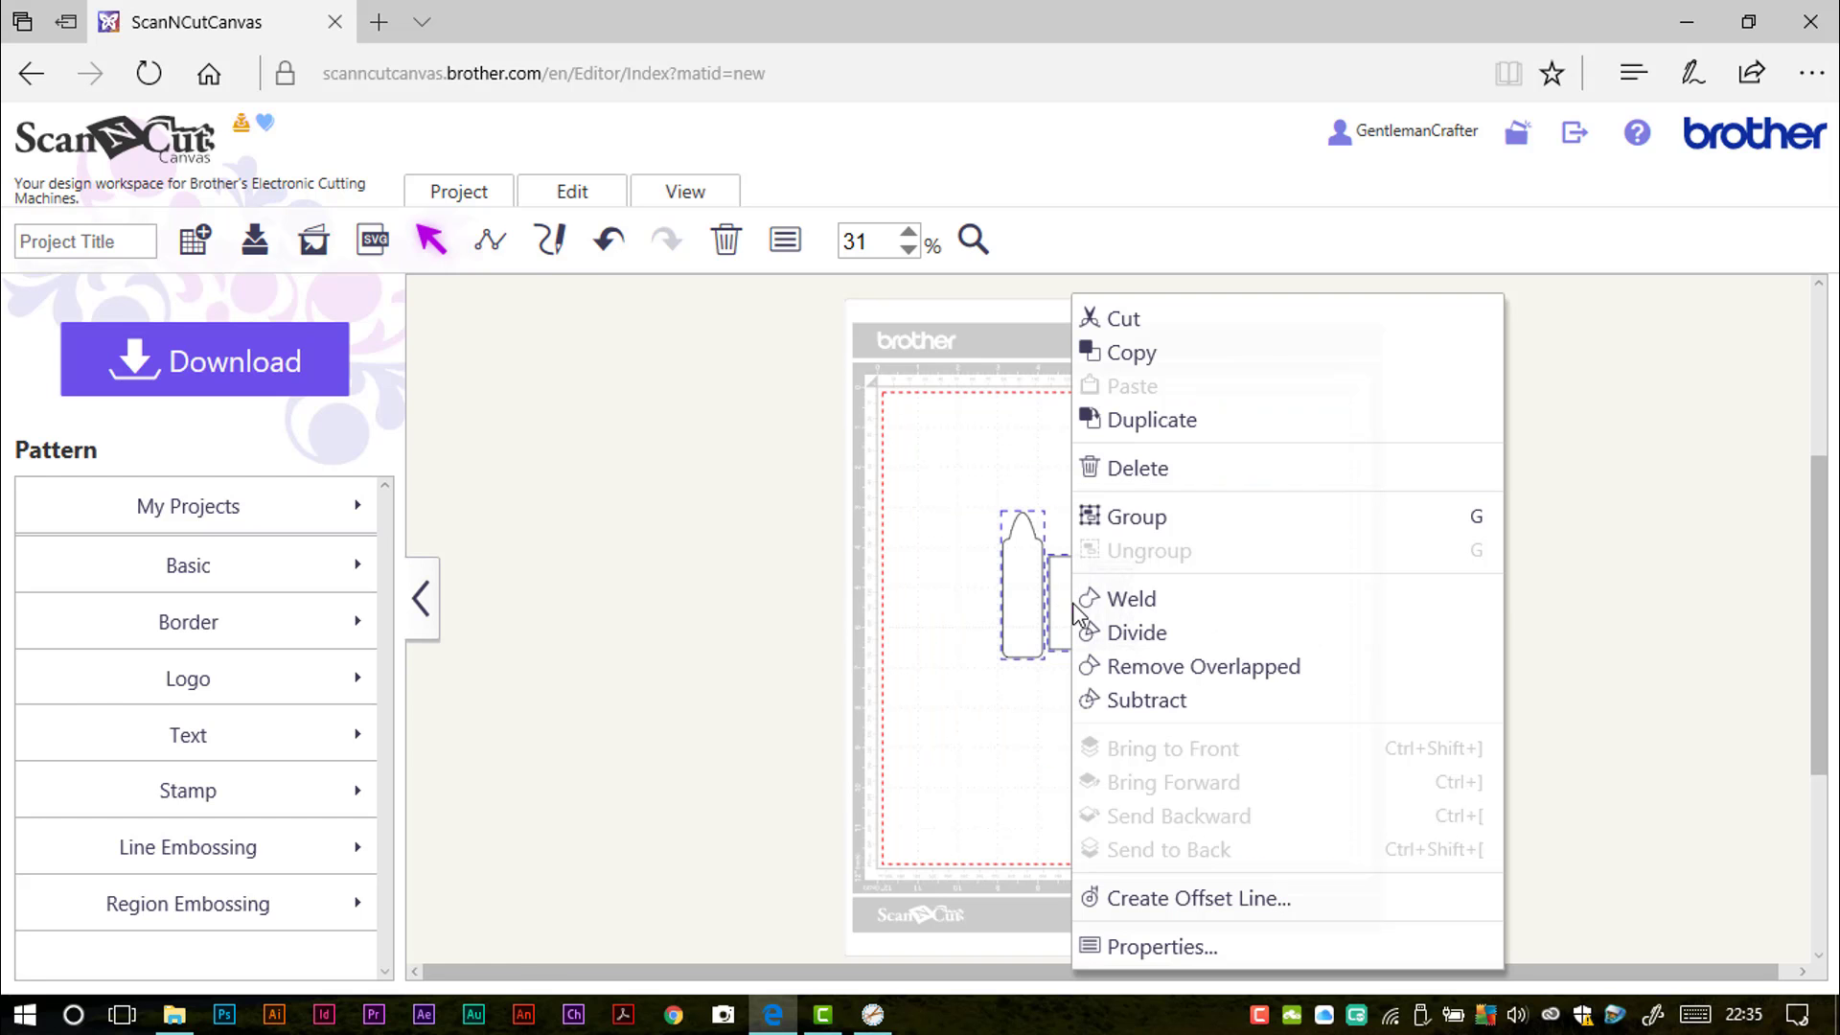
left_click(1106, 522)
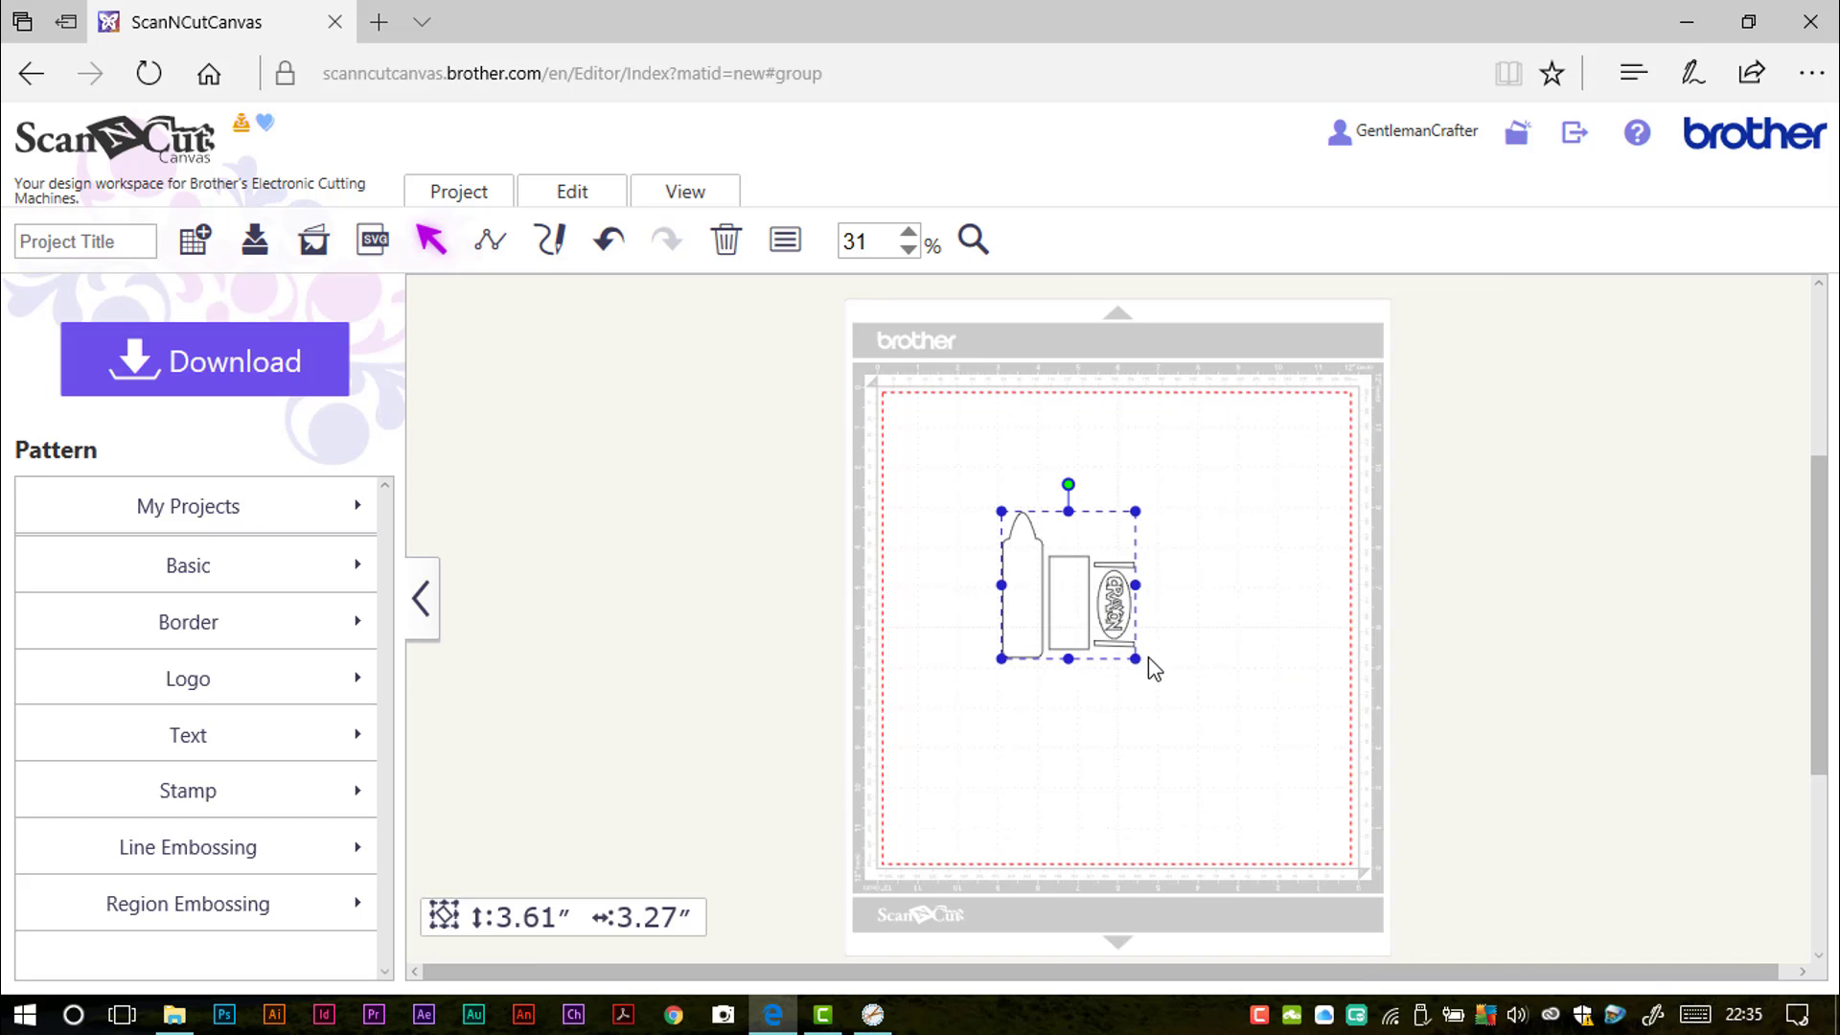
left_click_drag(1134, 657, 1316, 858)
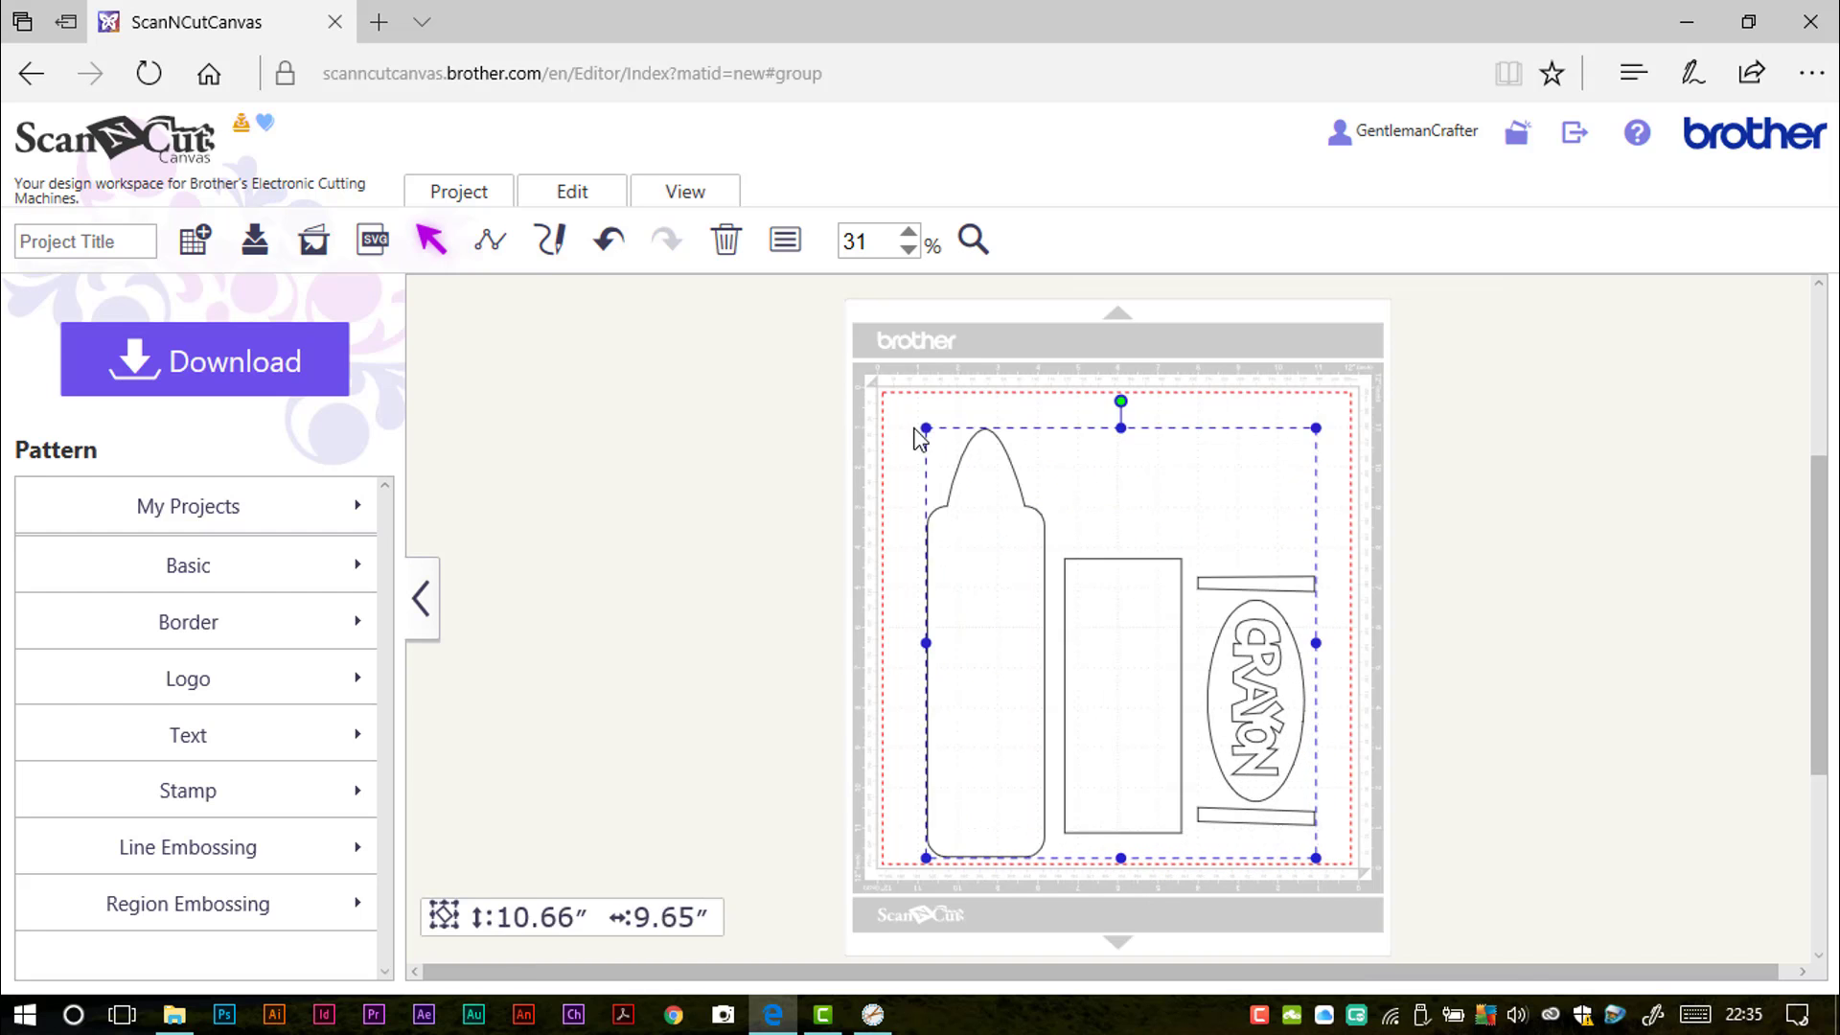
left_click_drag(911, 427, 901, 412)
right_click(1143, 609)
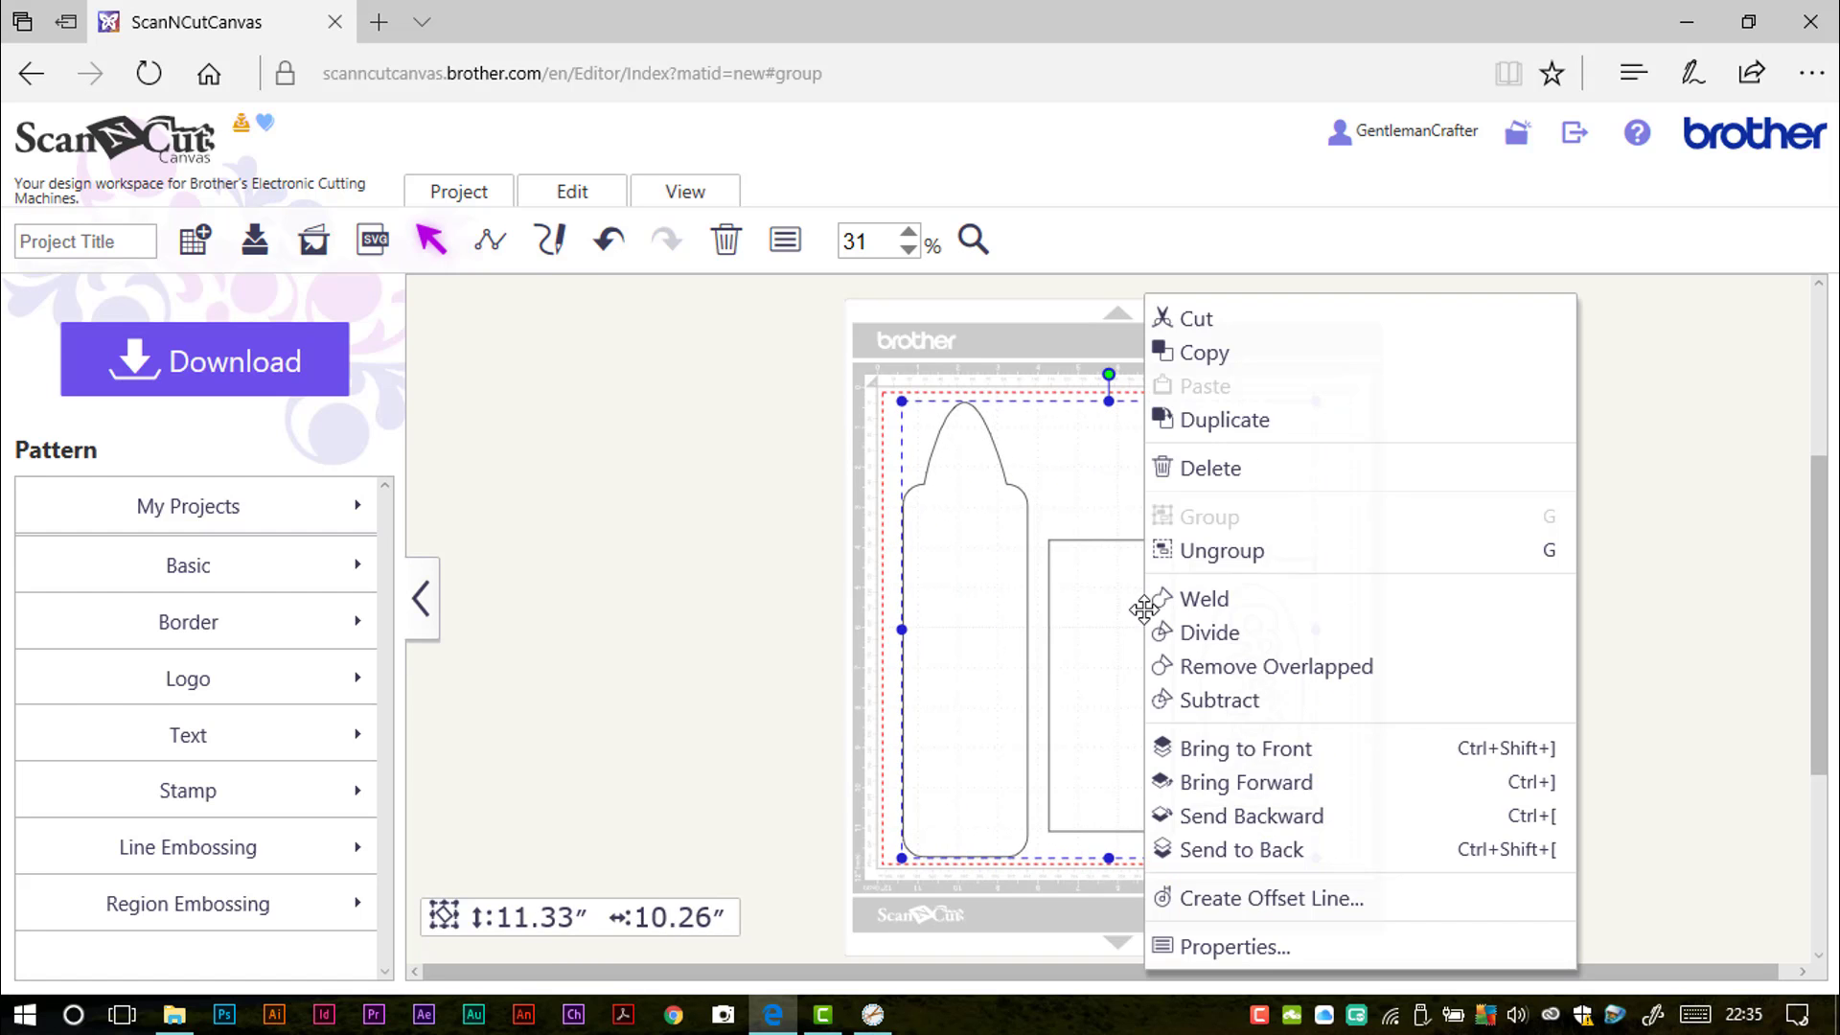
left_click(1164, 551)
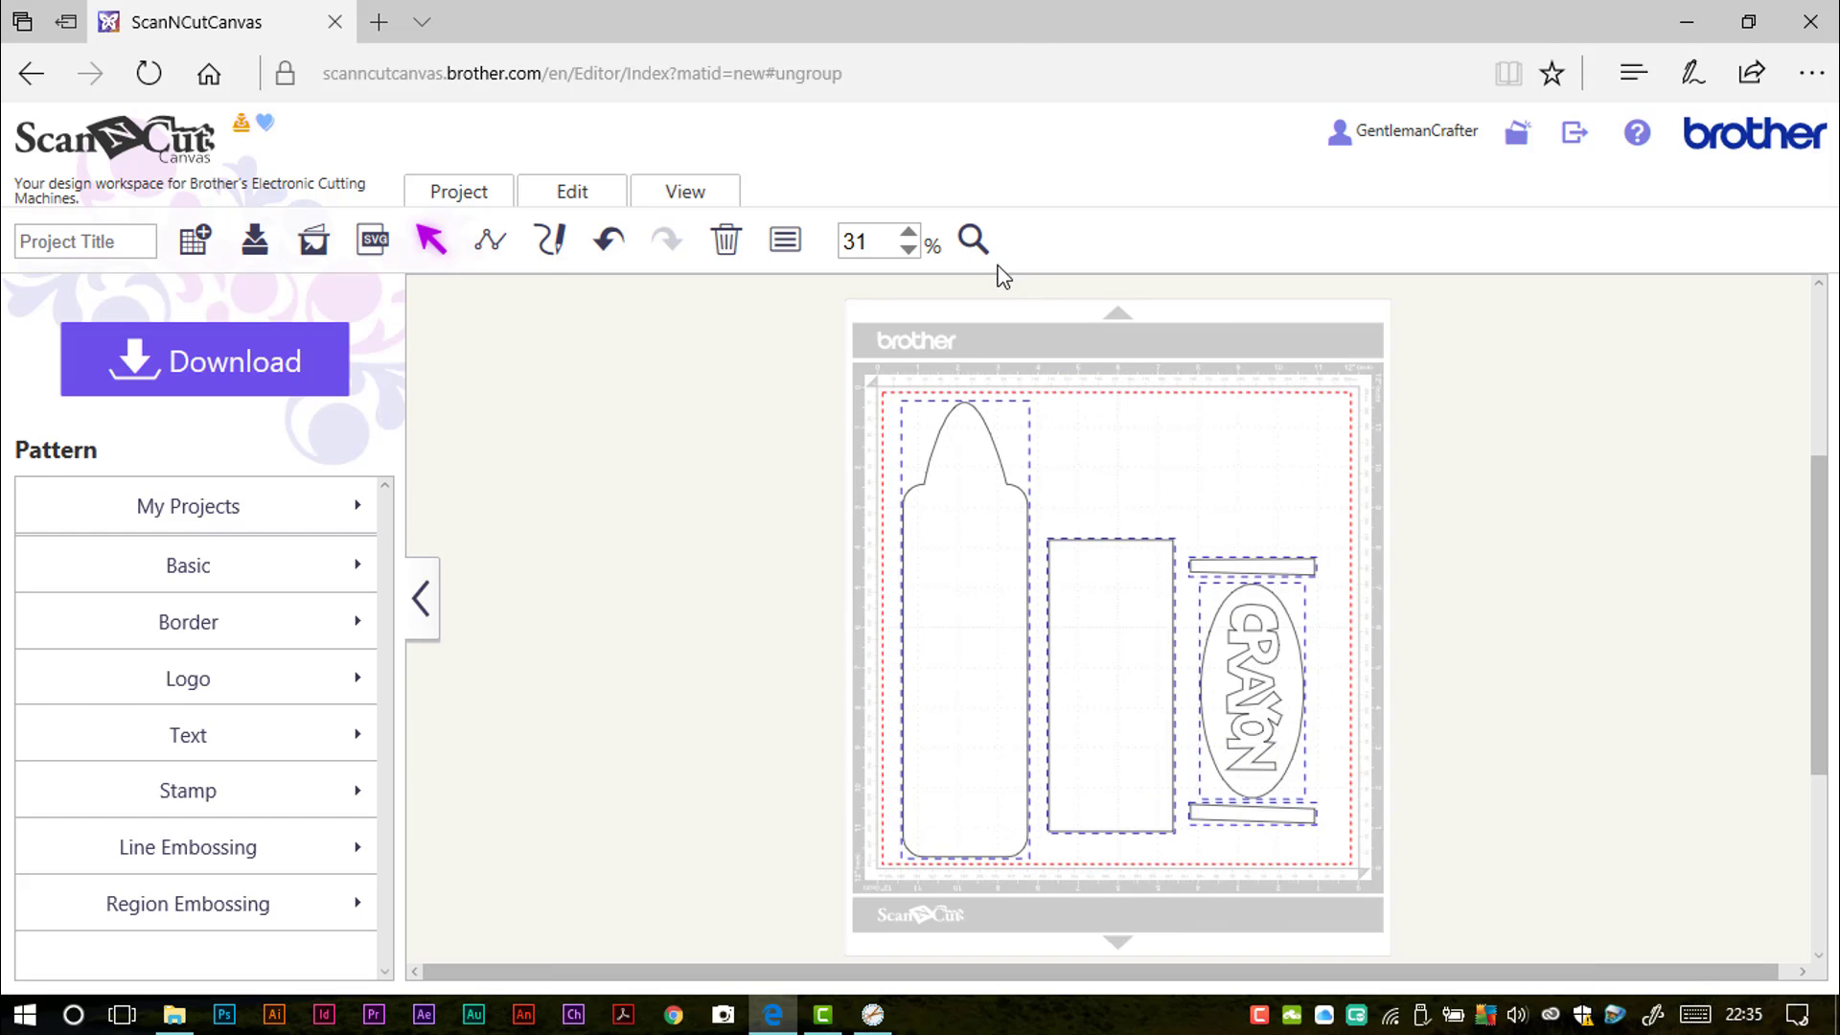
Zoom in on the mat, collapse the Pattern panel, and deselect all pieces
left_click(972, 238)
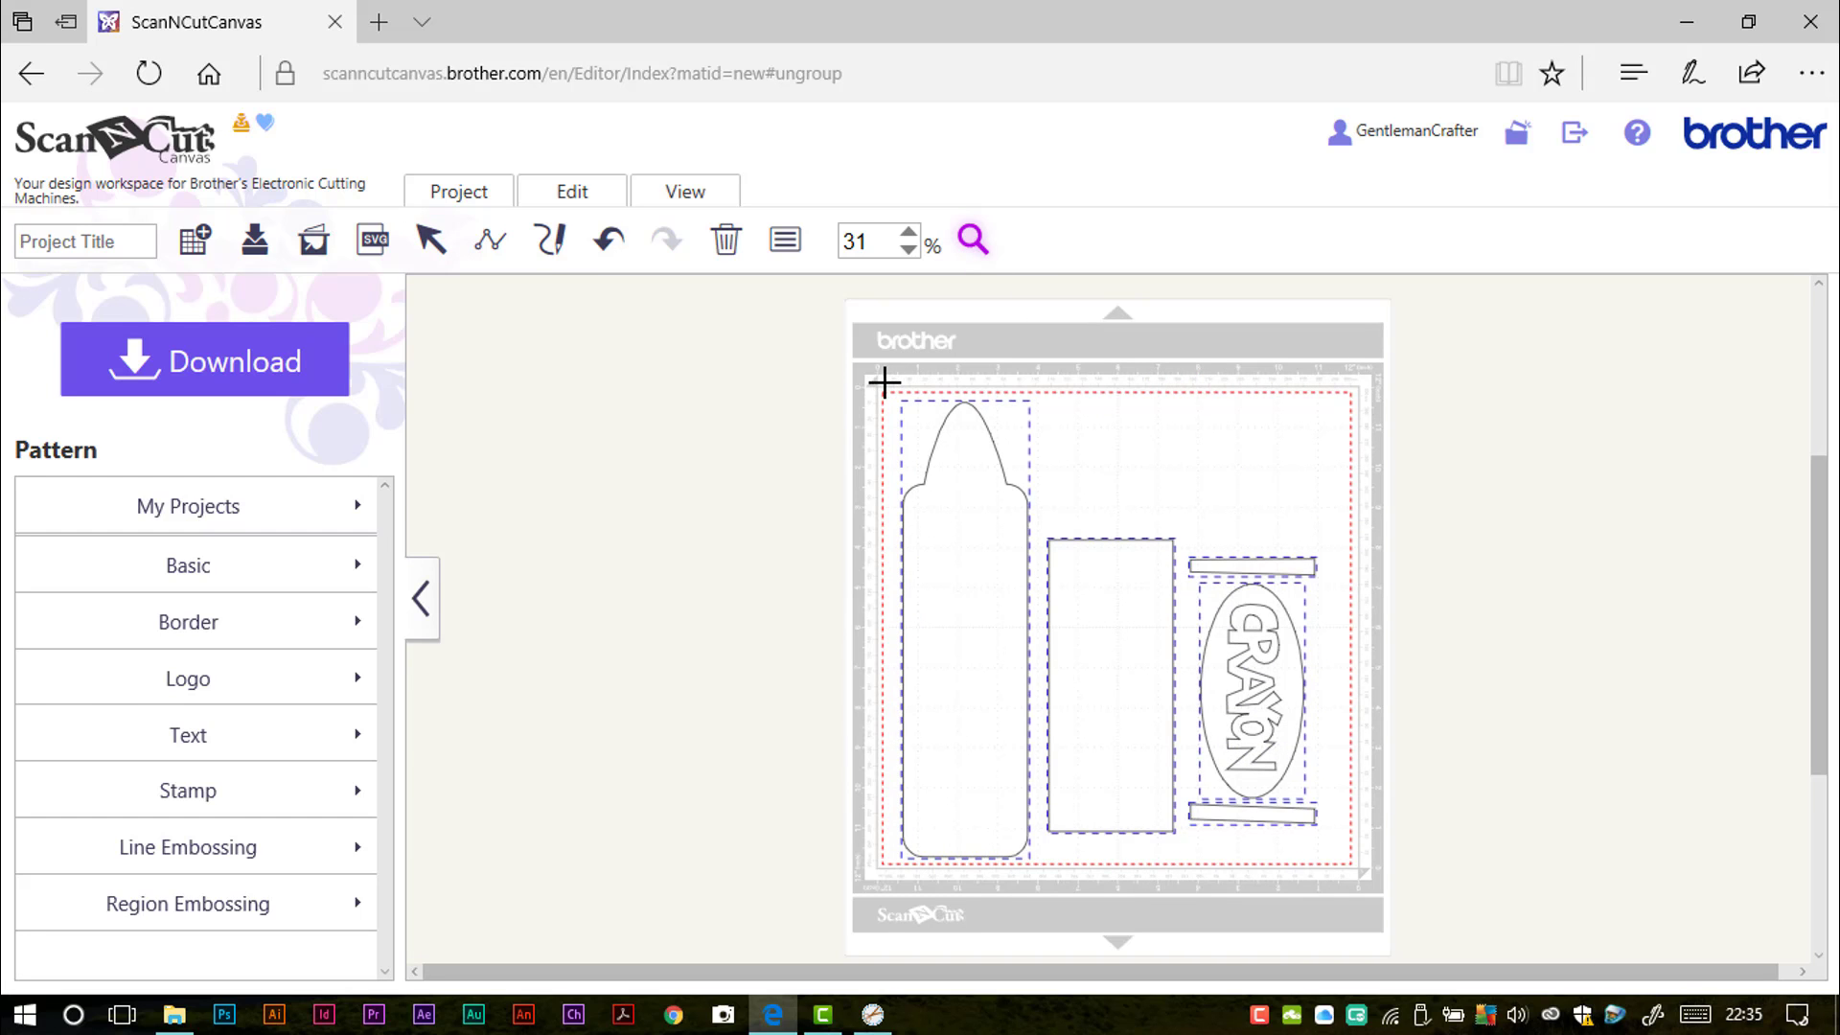
left_click_drag(883, 381, 1364, 894)
left_click(418, 601)
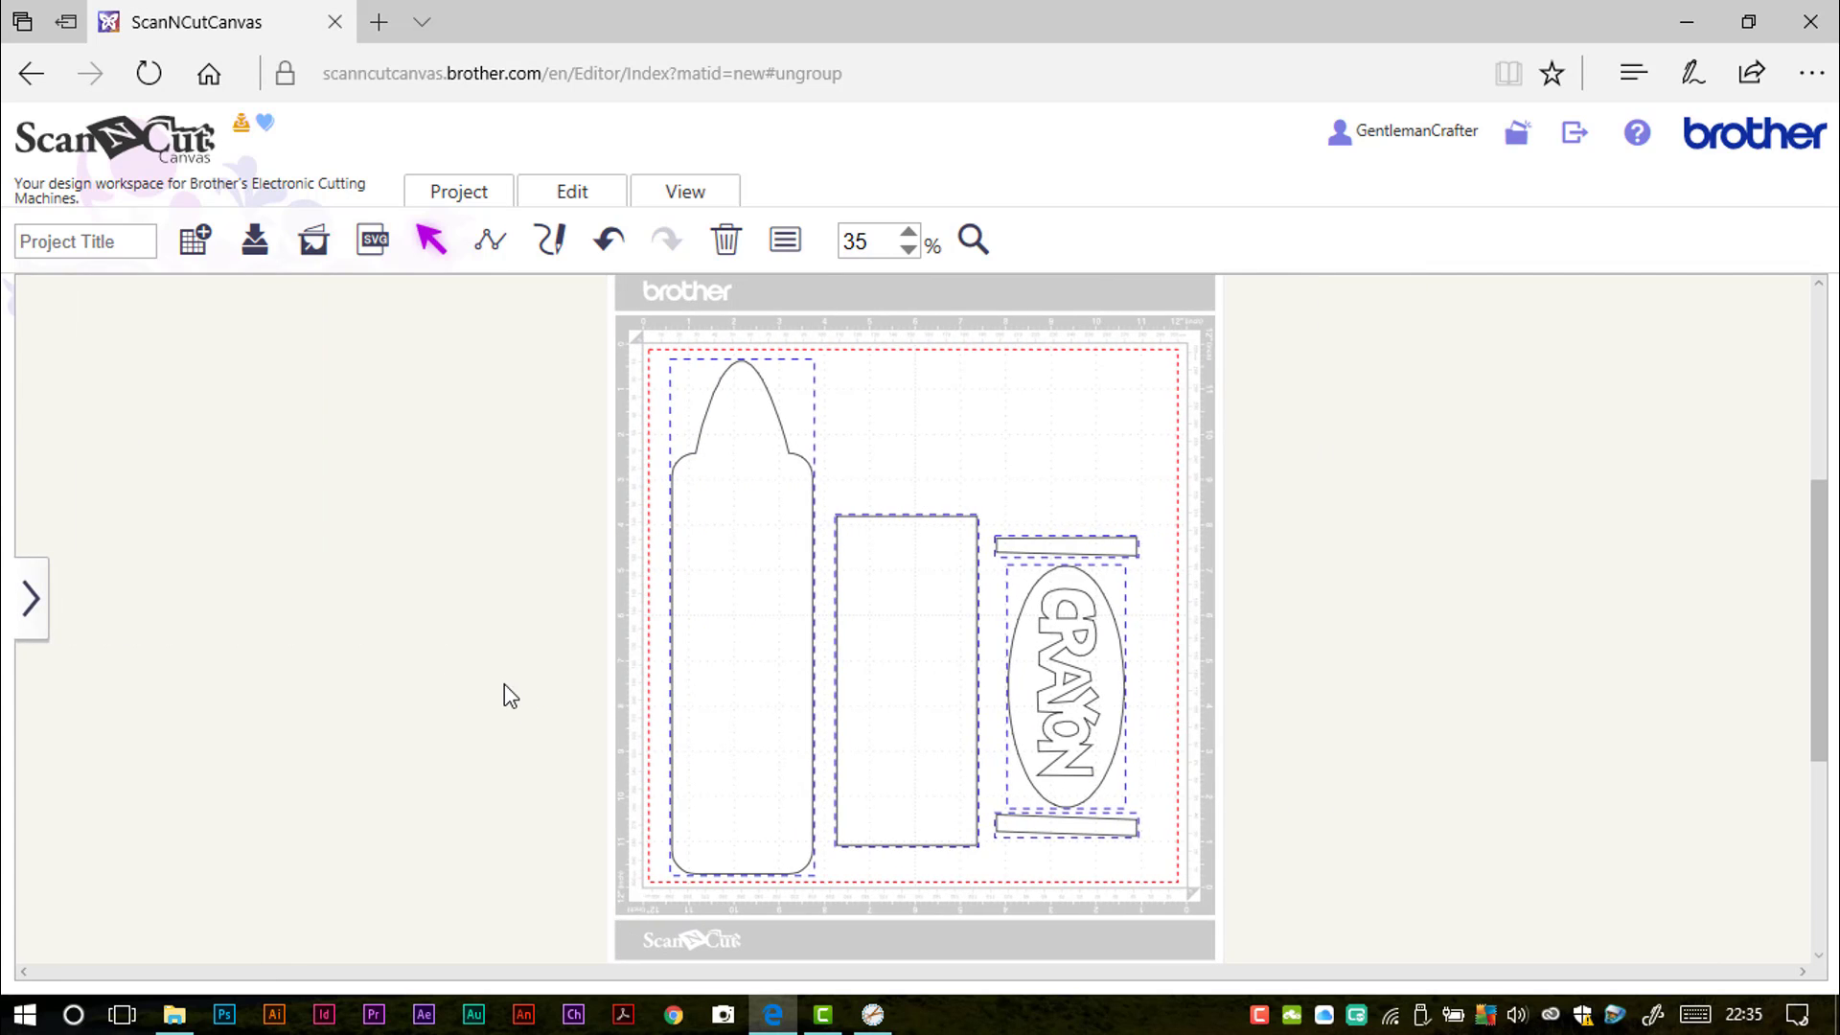
left_click(544, 574)
Set the 11.33" x 3.10" crayon body to Cutting/Drawing Line with a magenta pink fill
left_click(683, 477)
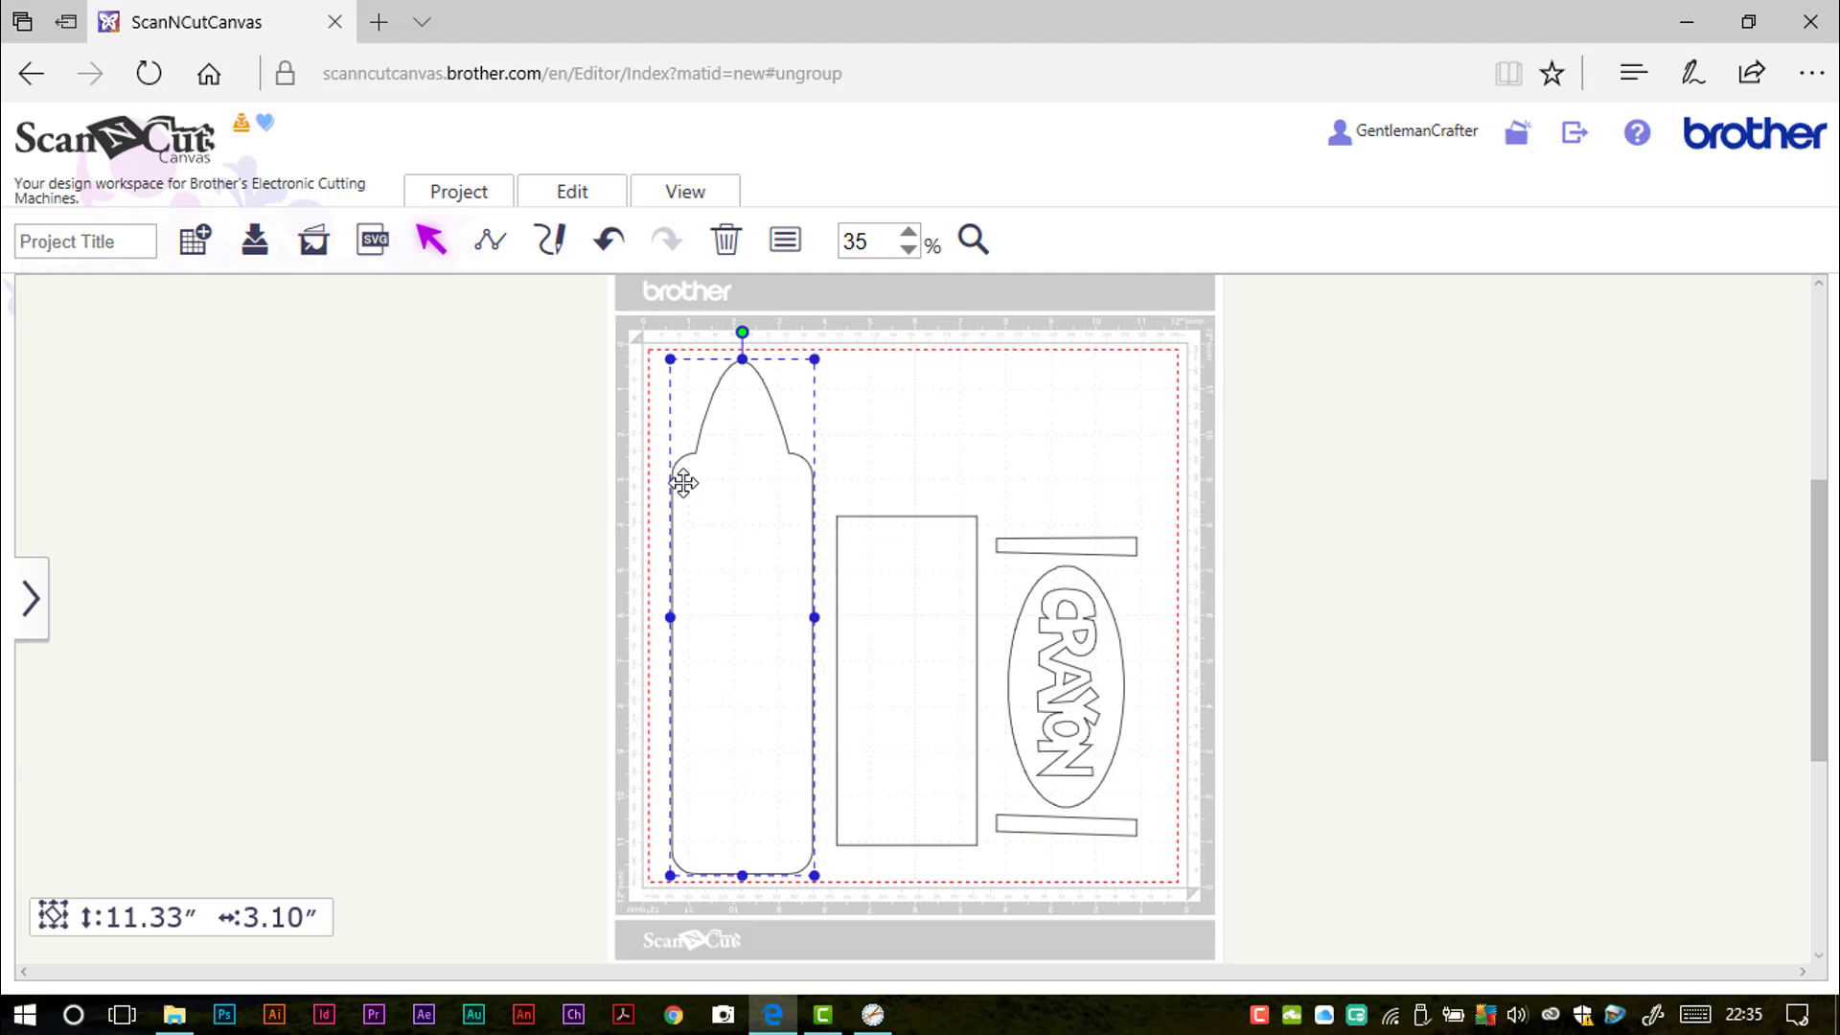
left_click(783, 242)
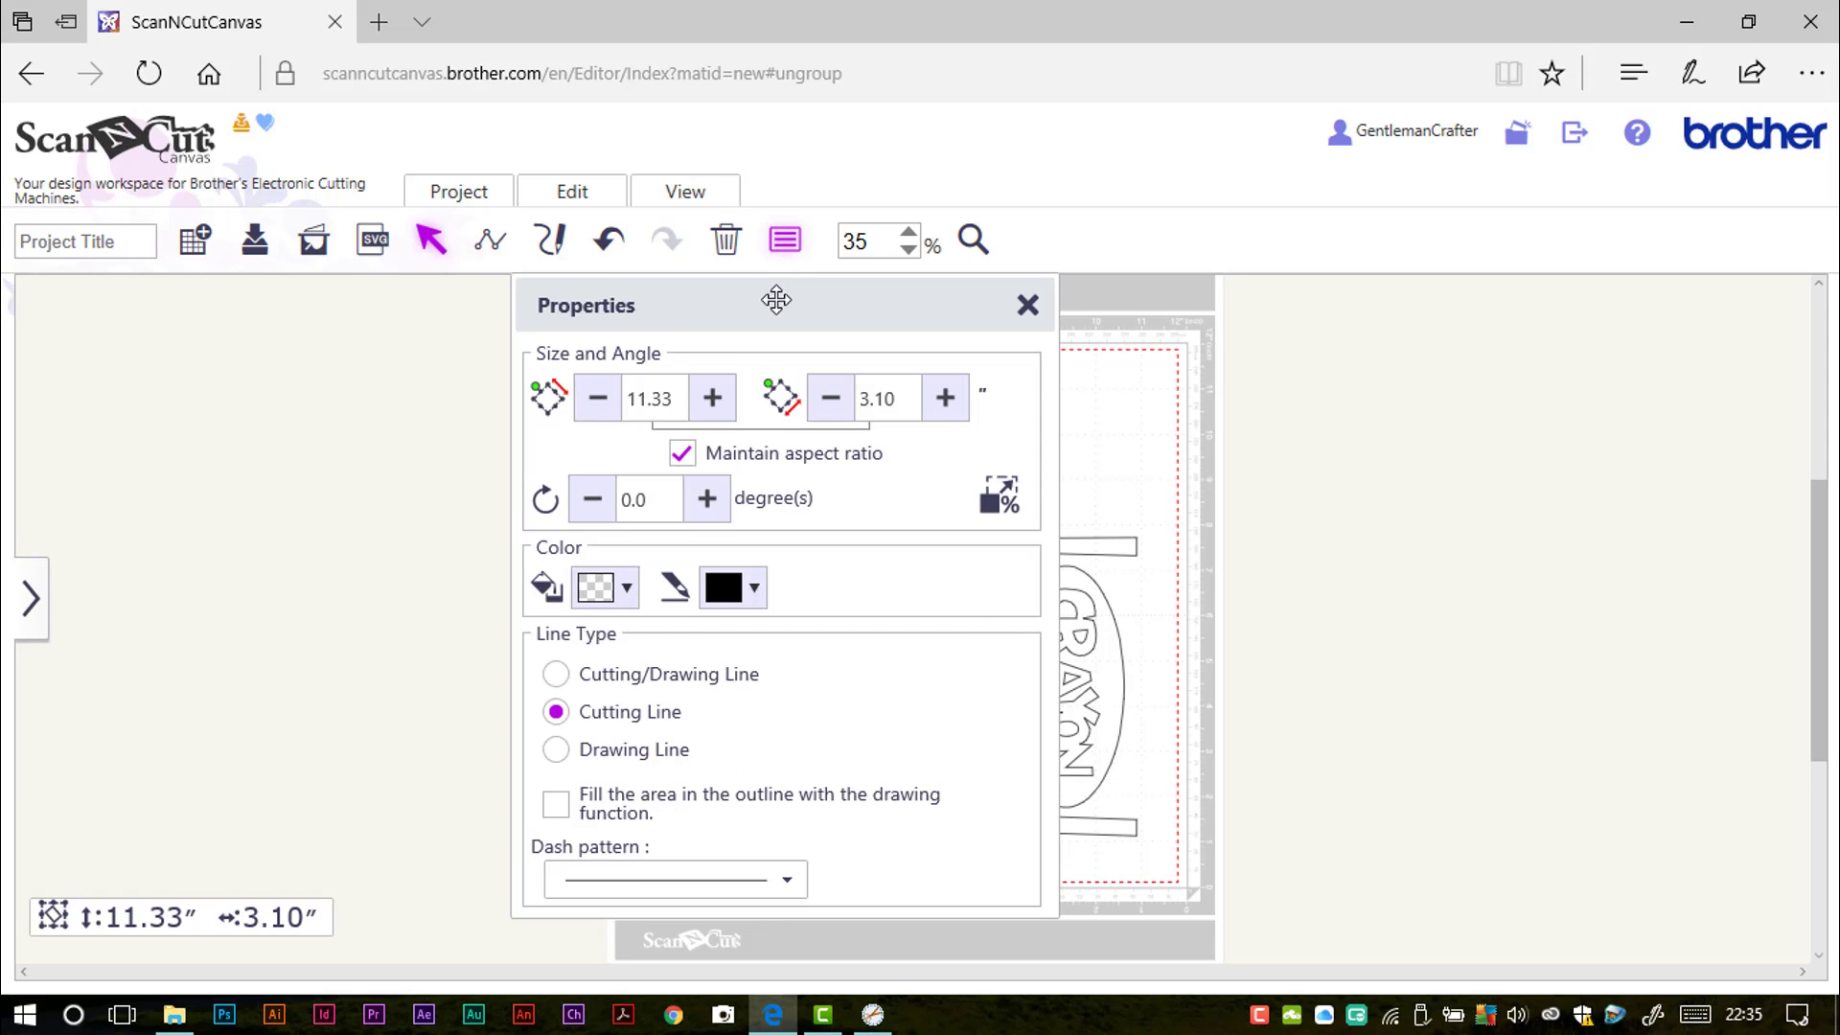
left_click_drag(772, 298, 1472, 305)
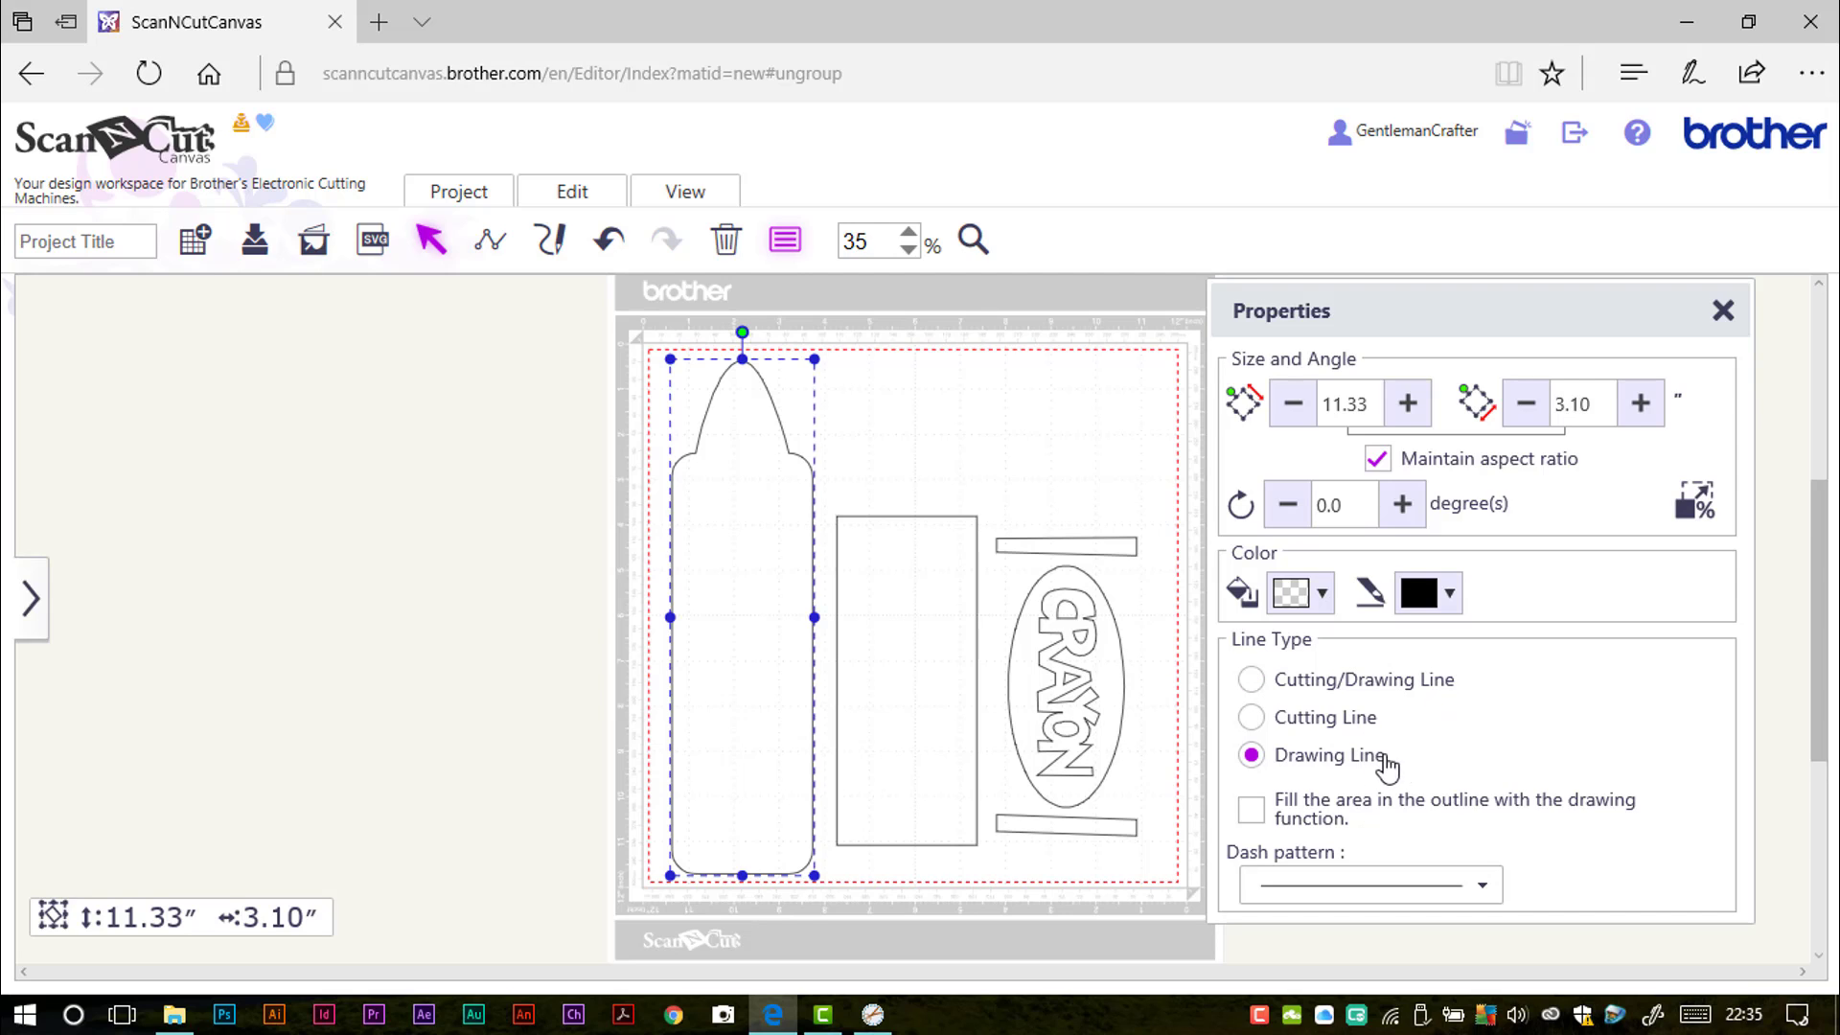
left_click(1412, 680)
left_click(1315, 604)
left_click(1331, 508)
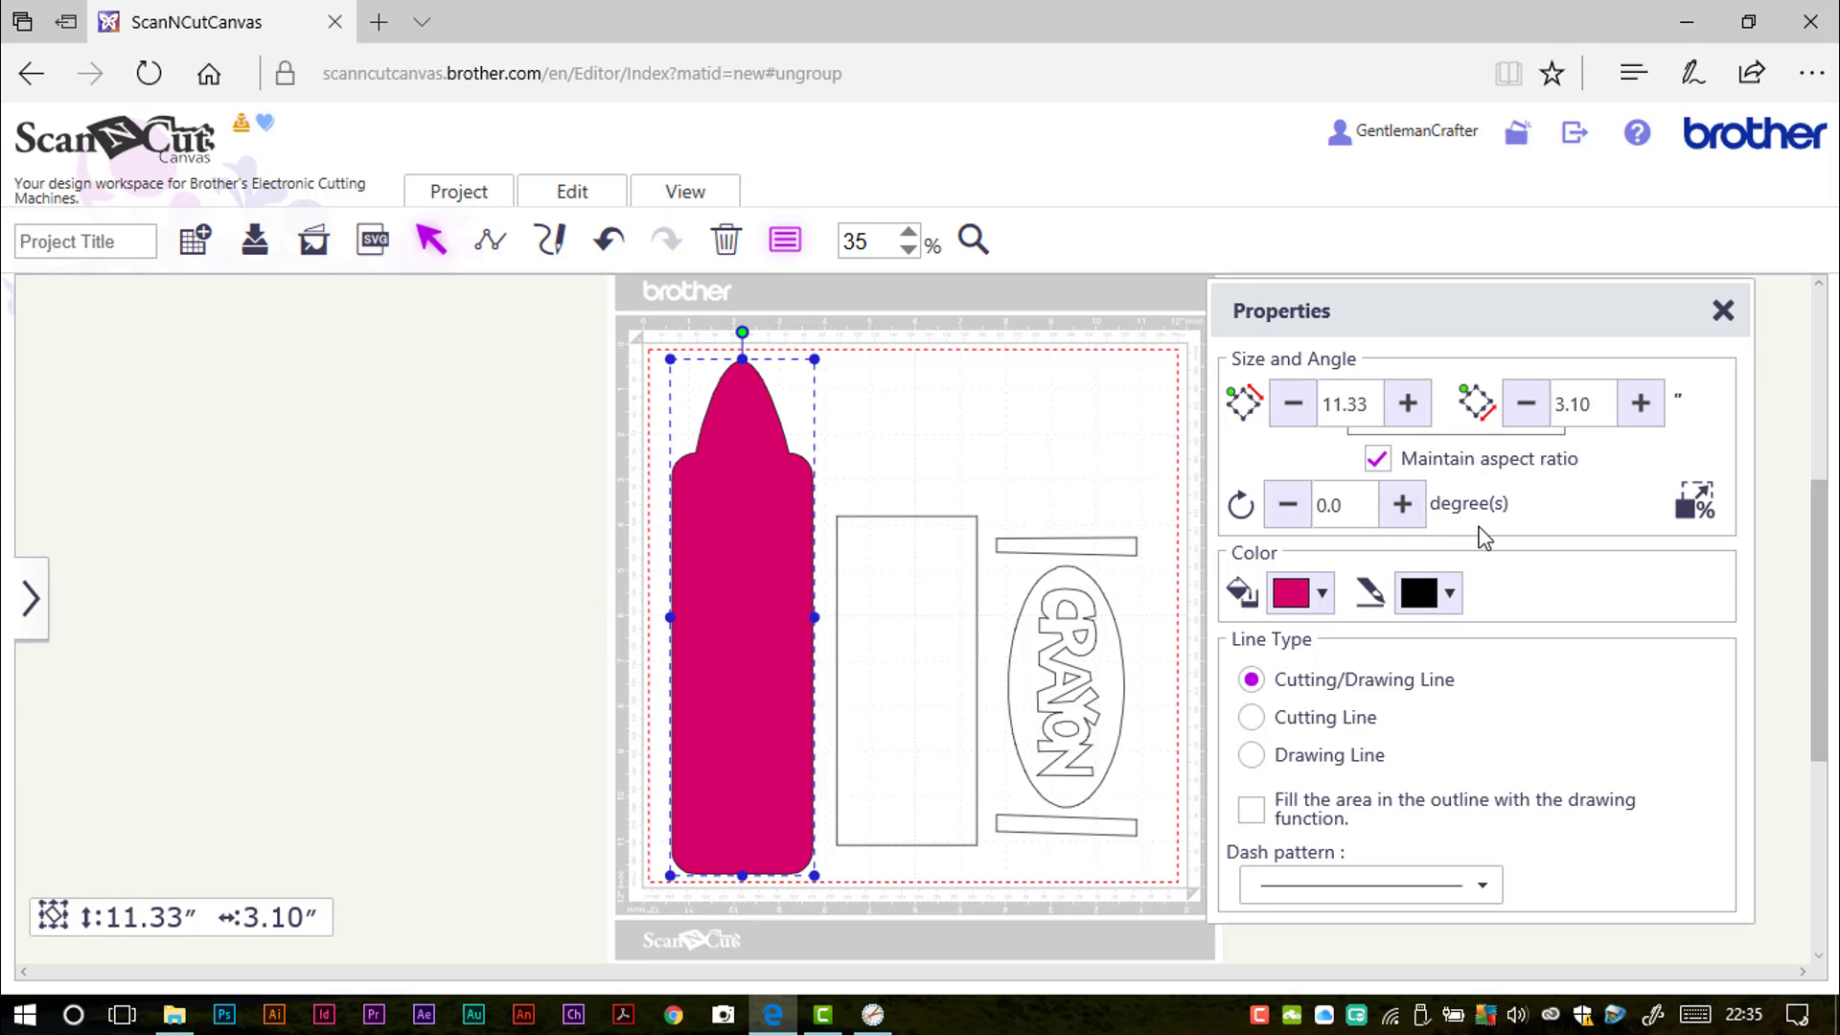
left_click(1334, 891)
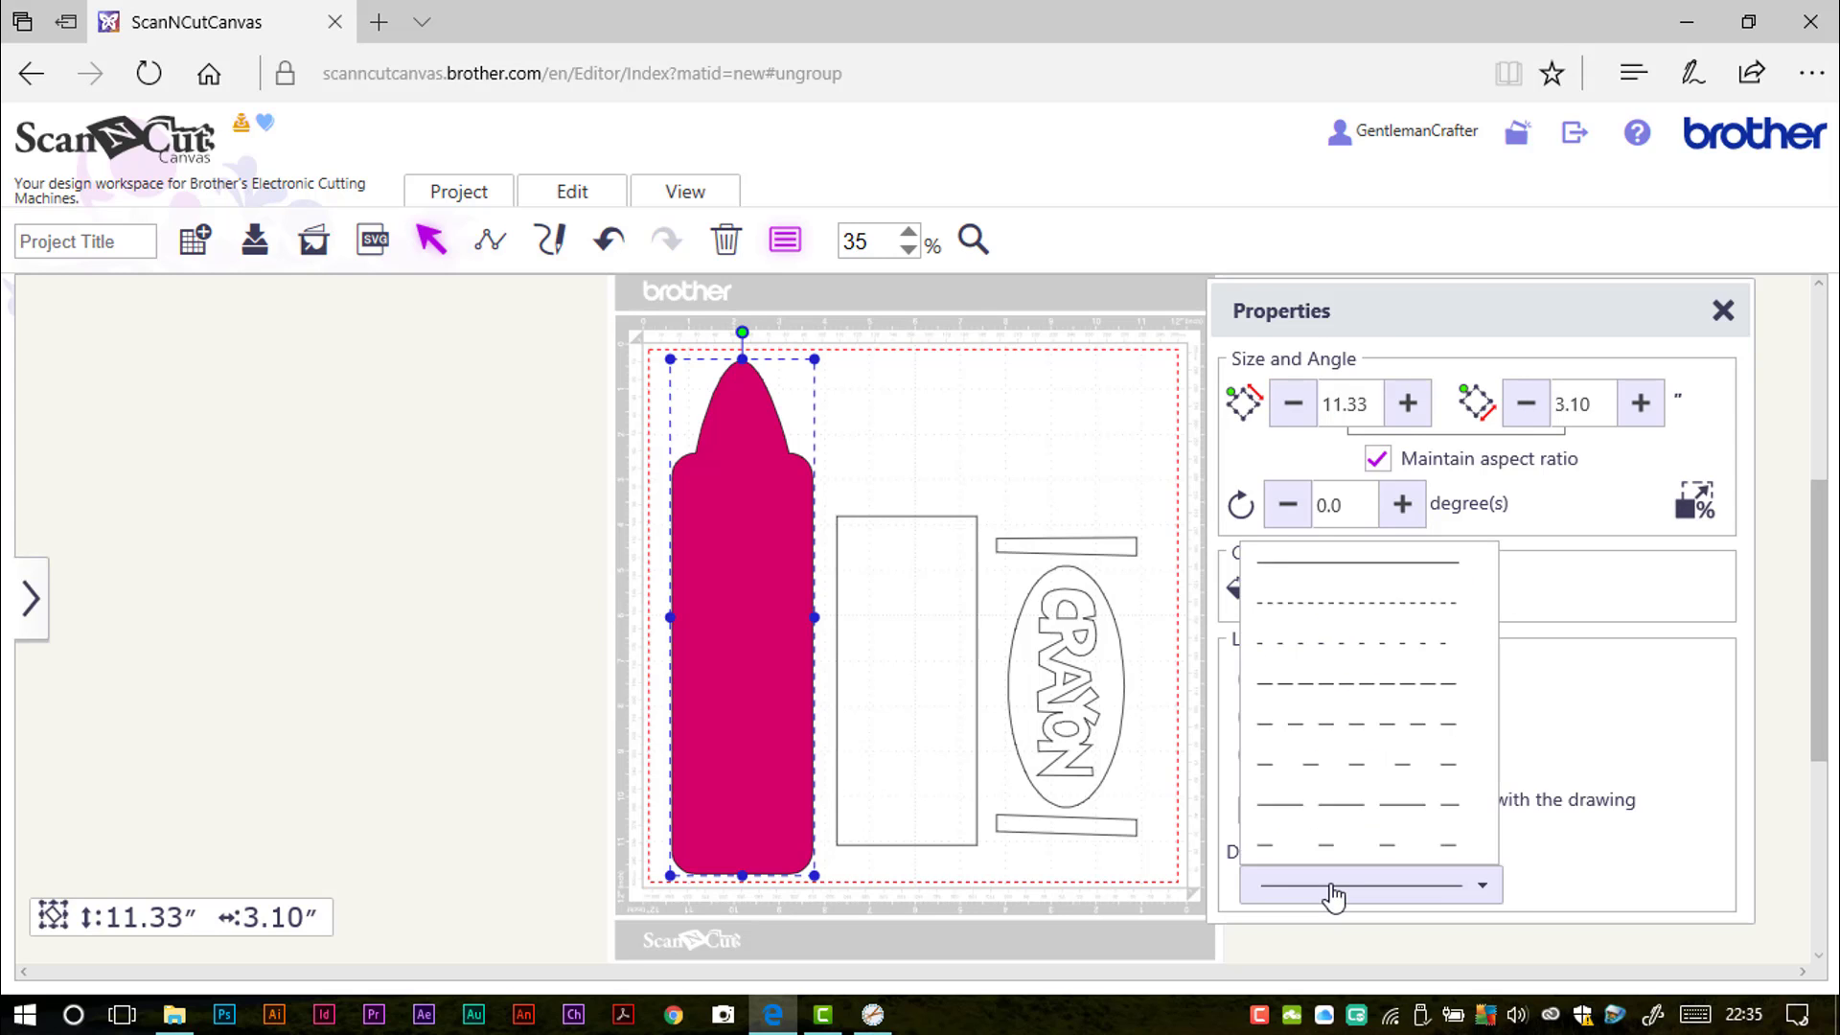
left_click(1723, 312)
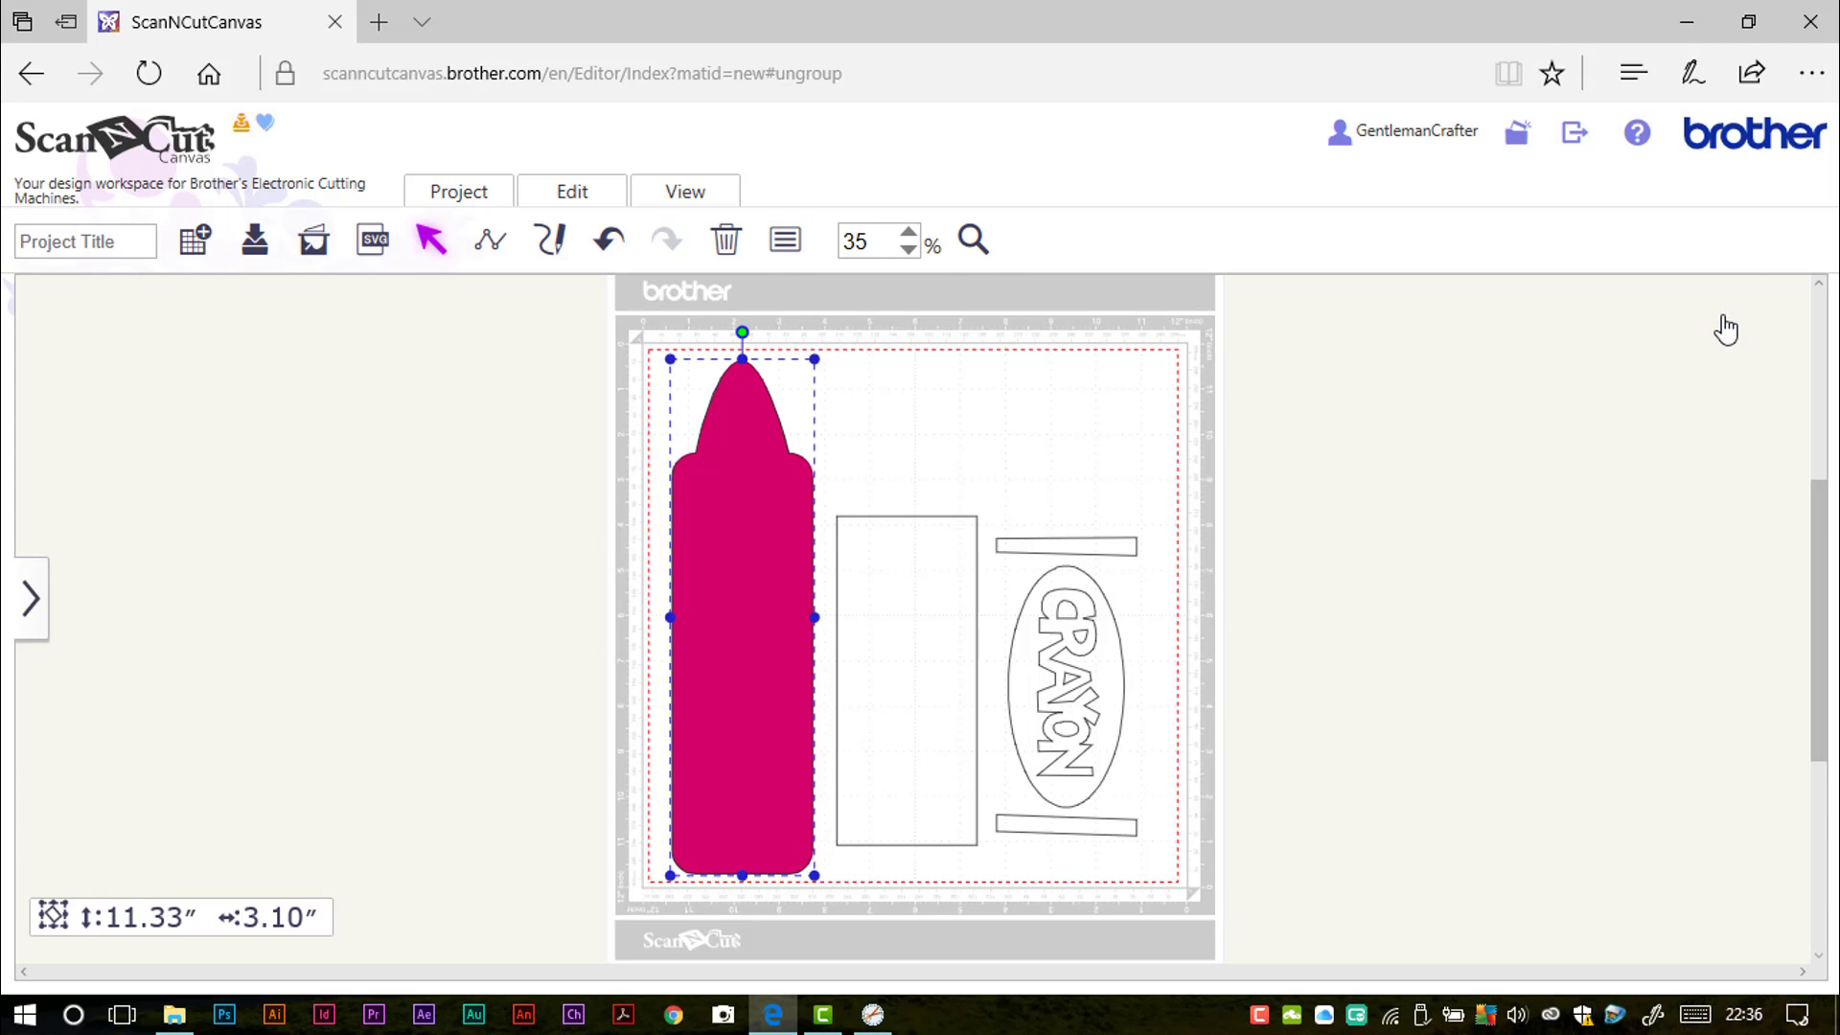
left_click(972, 240)
Move the top strip up and the bottom strip down, then raise the CRAYON oval between them
left_click_drag(991, 551, 1157, 816)
left_click_drag(1011, 316, 1002, 237)
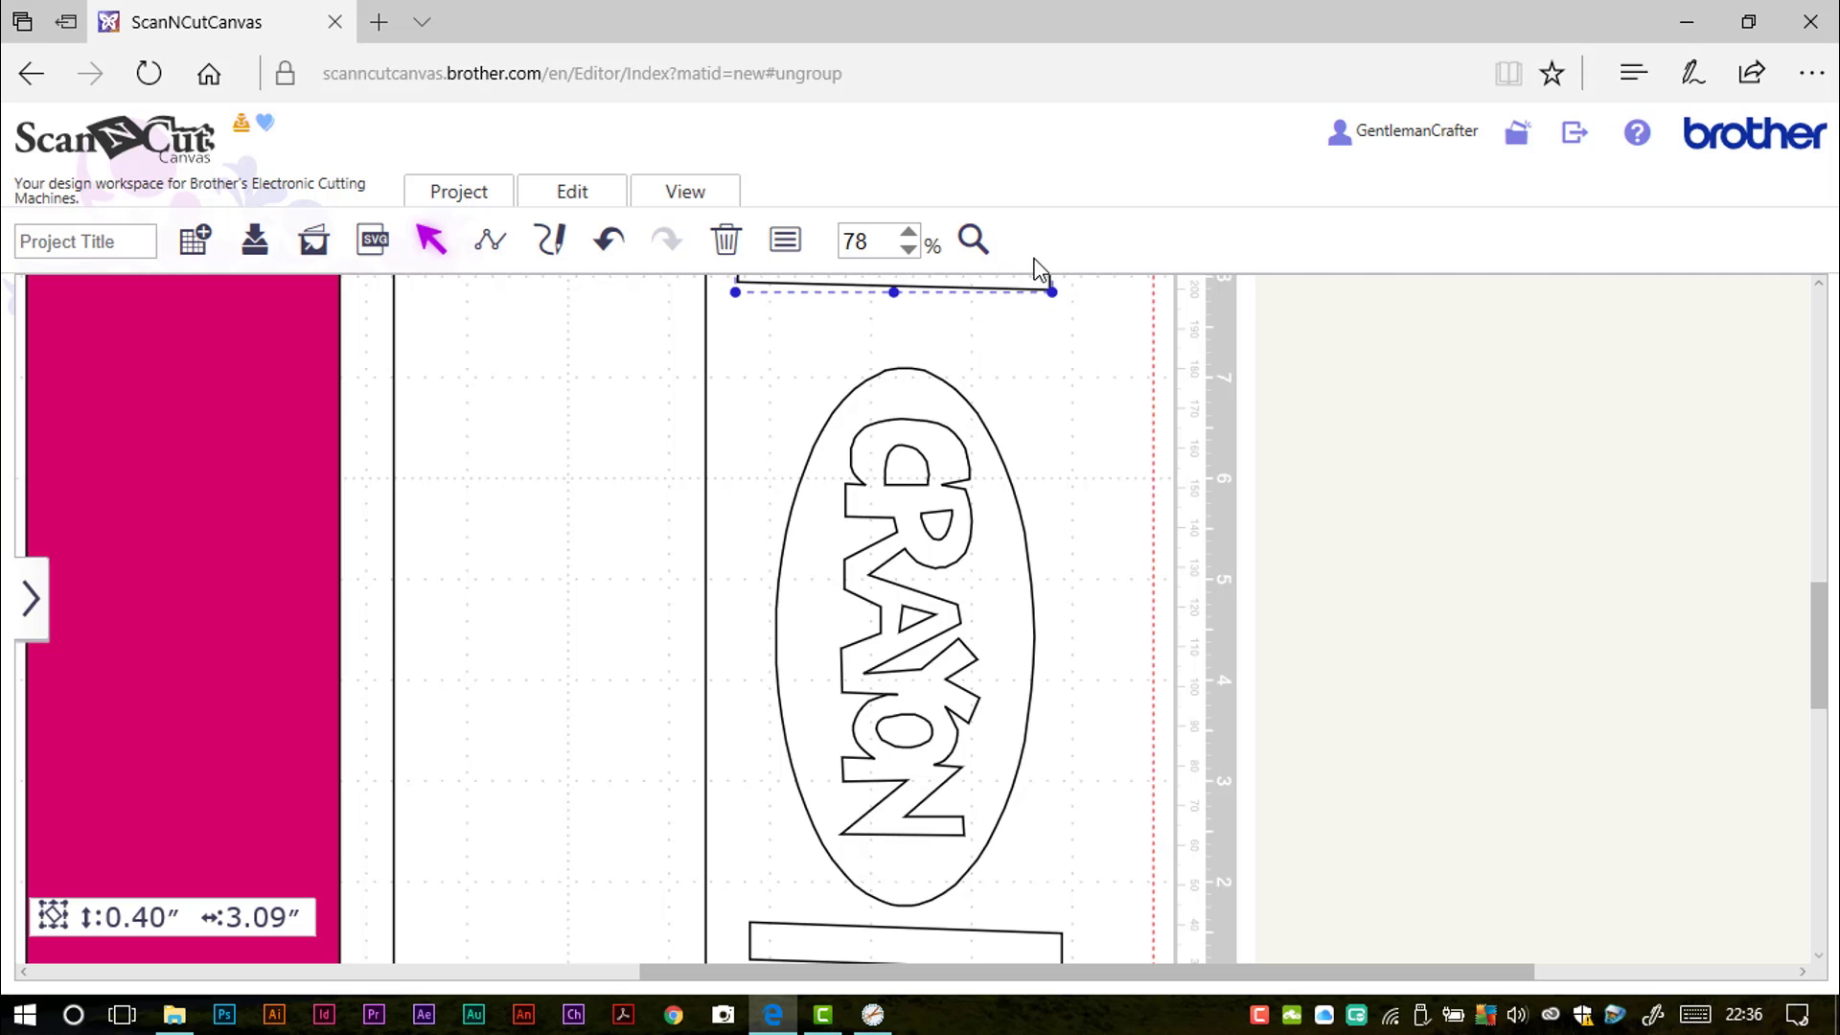
left_click_drag(960, 940, 957, 979)
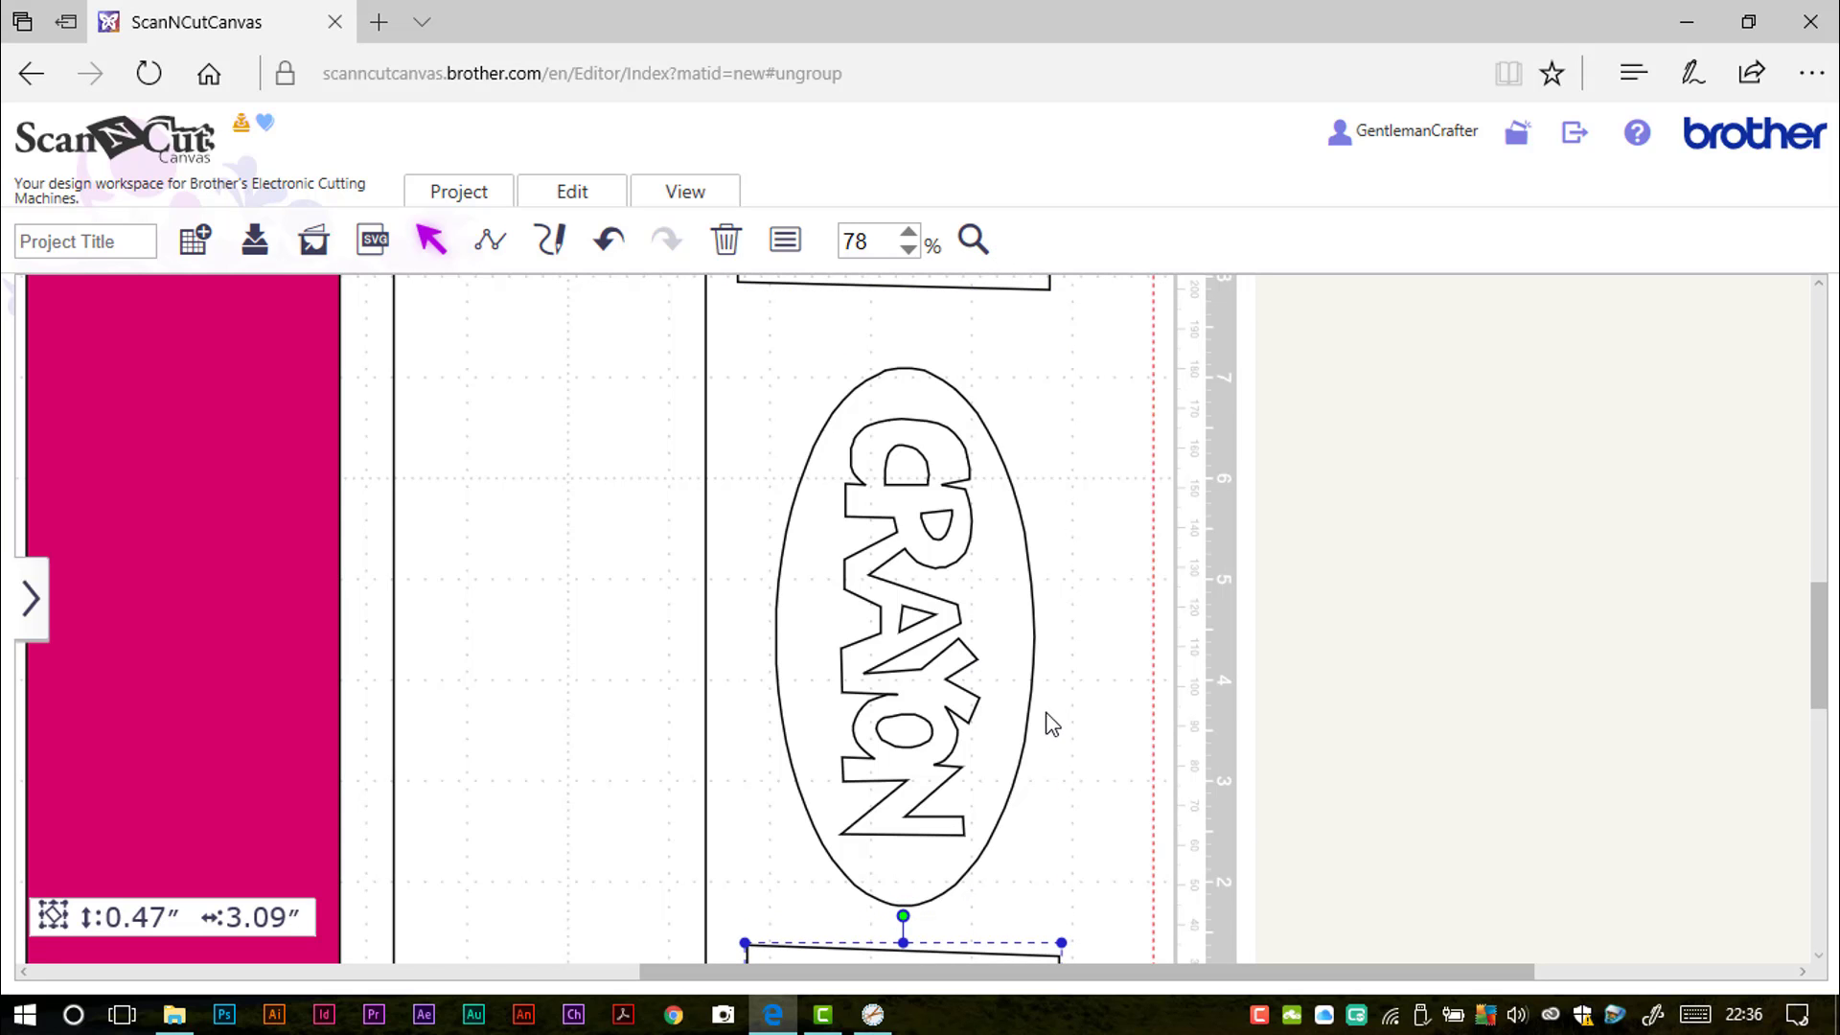
left_click(1118, 867)
left_click_drag(1176, 893, 767, 367)
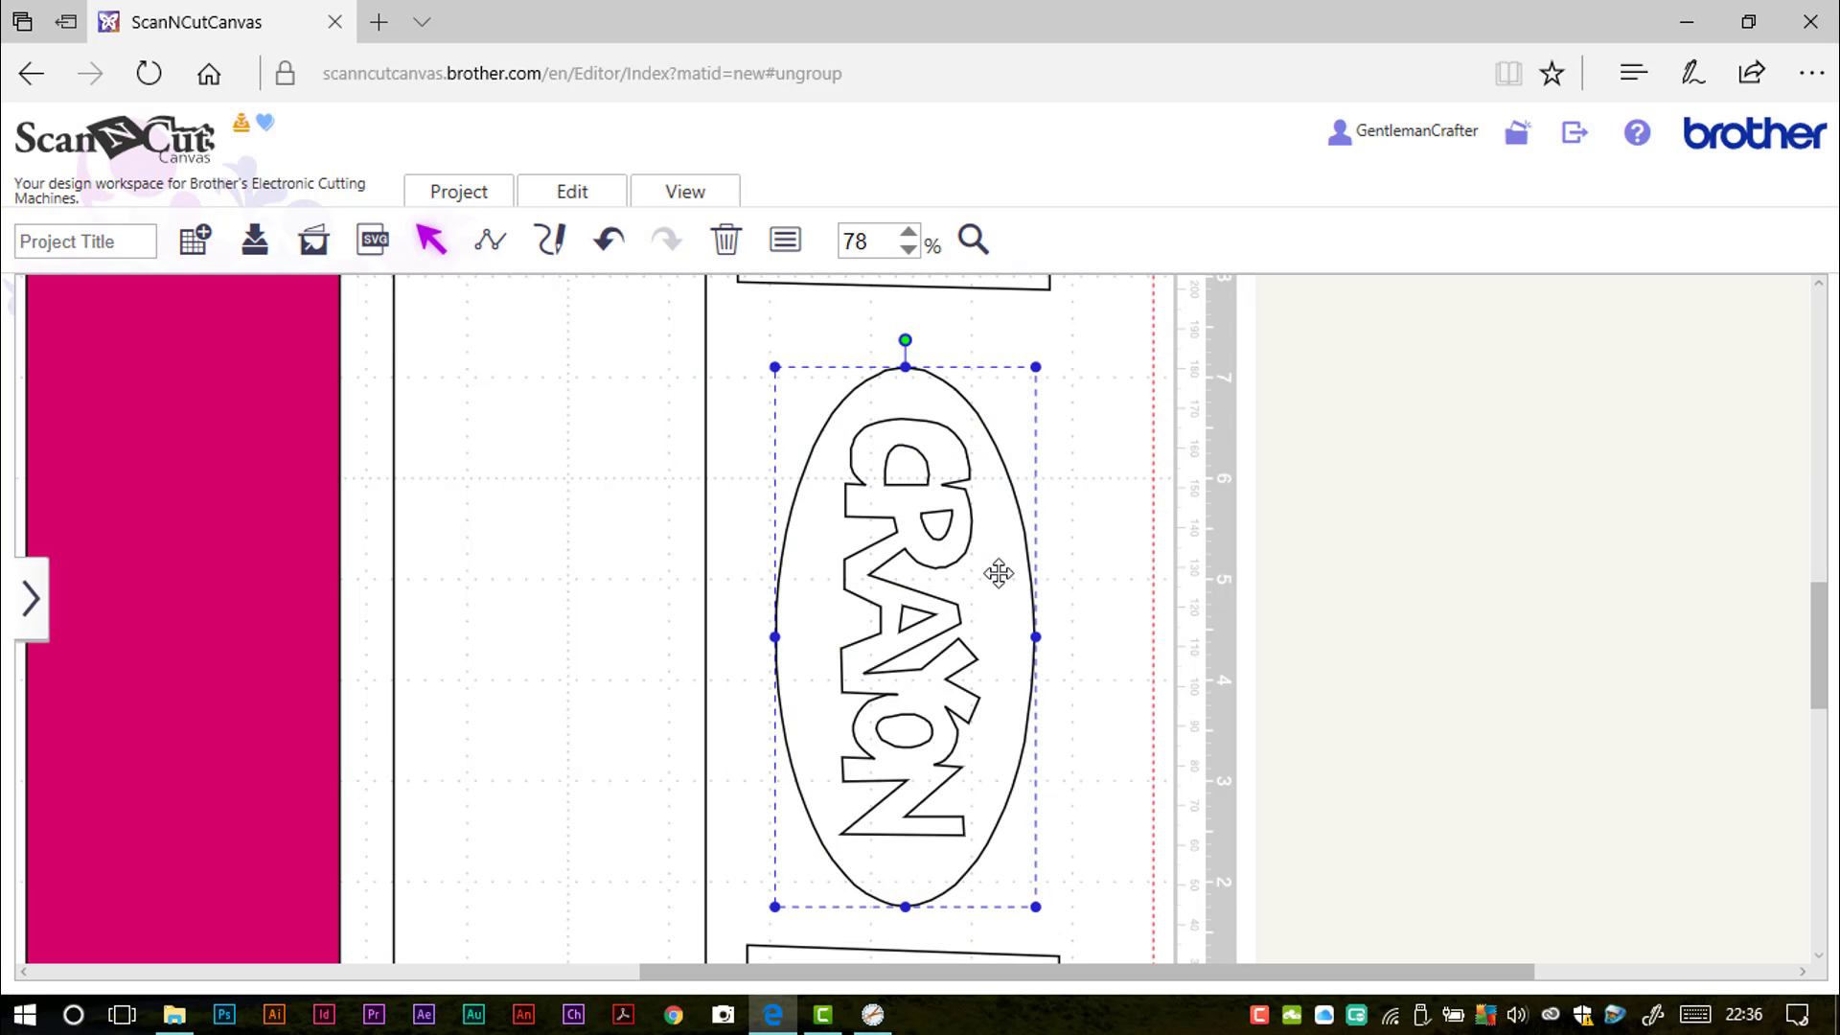
left_click_drag(997, 579, 1011, 530)
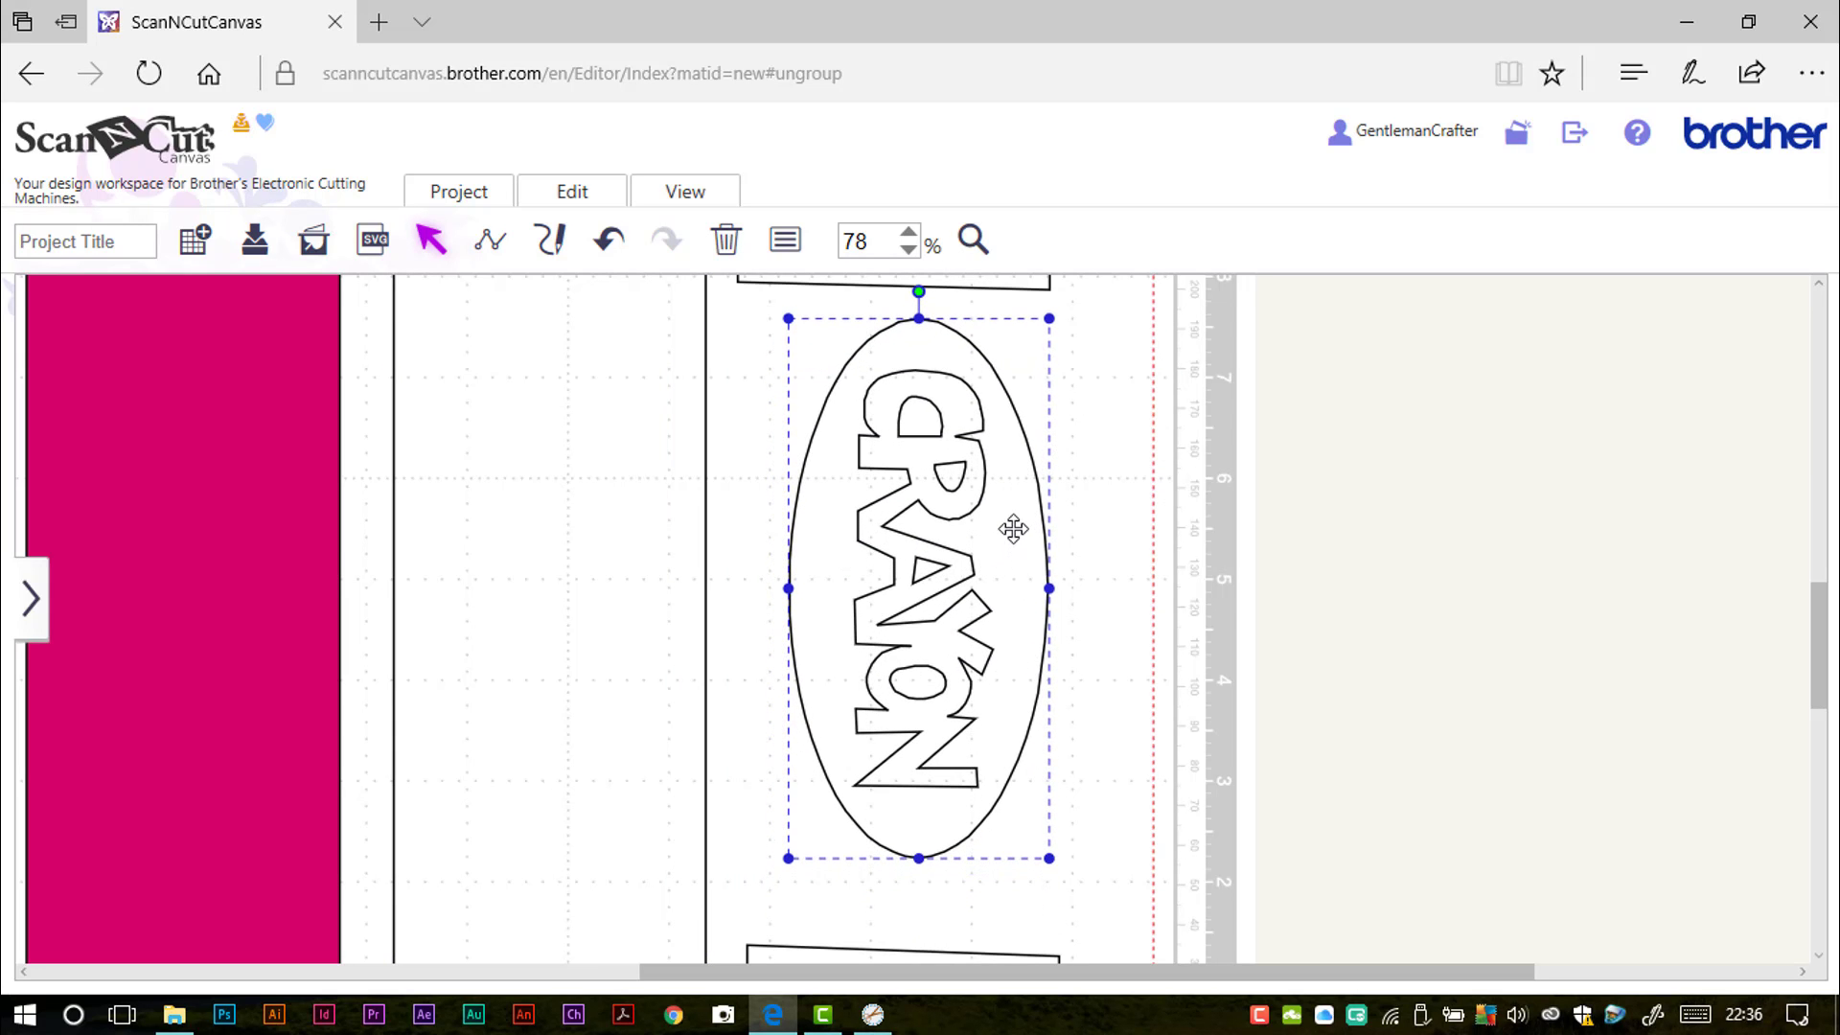
left_click(1143, 616)
left_click(1033, 533)
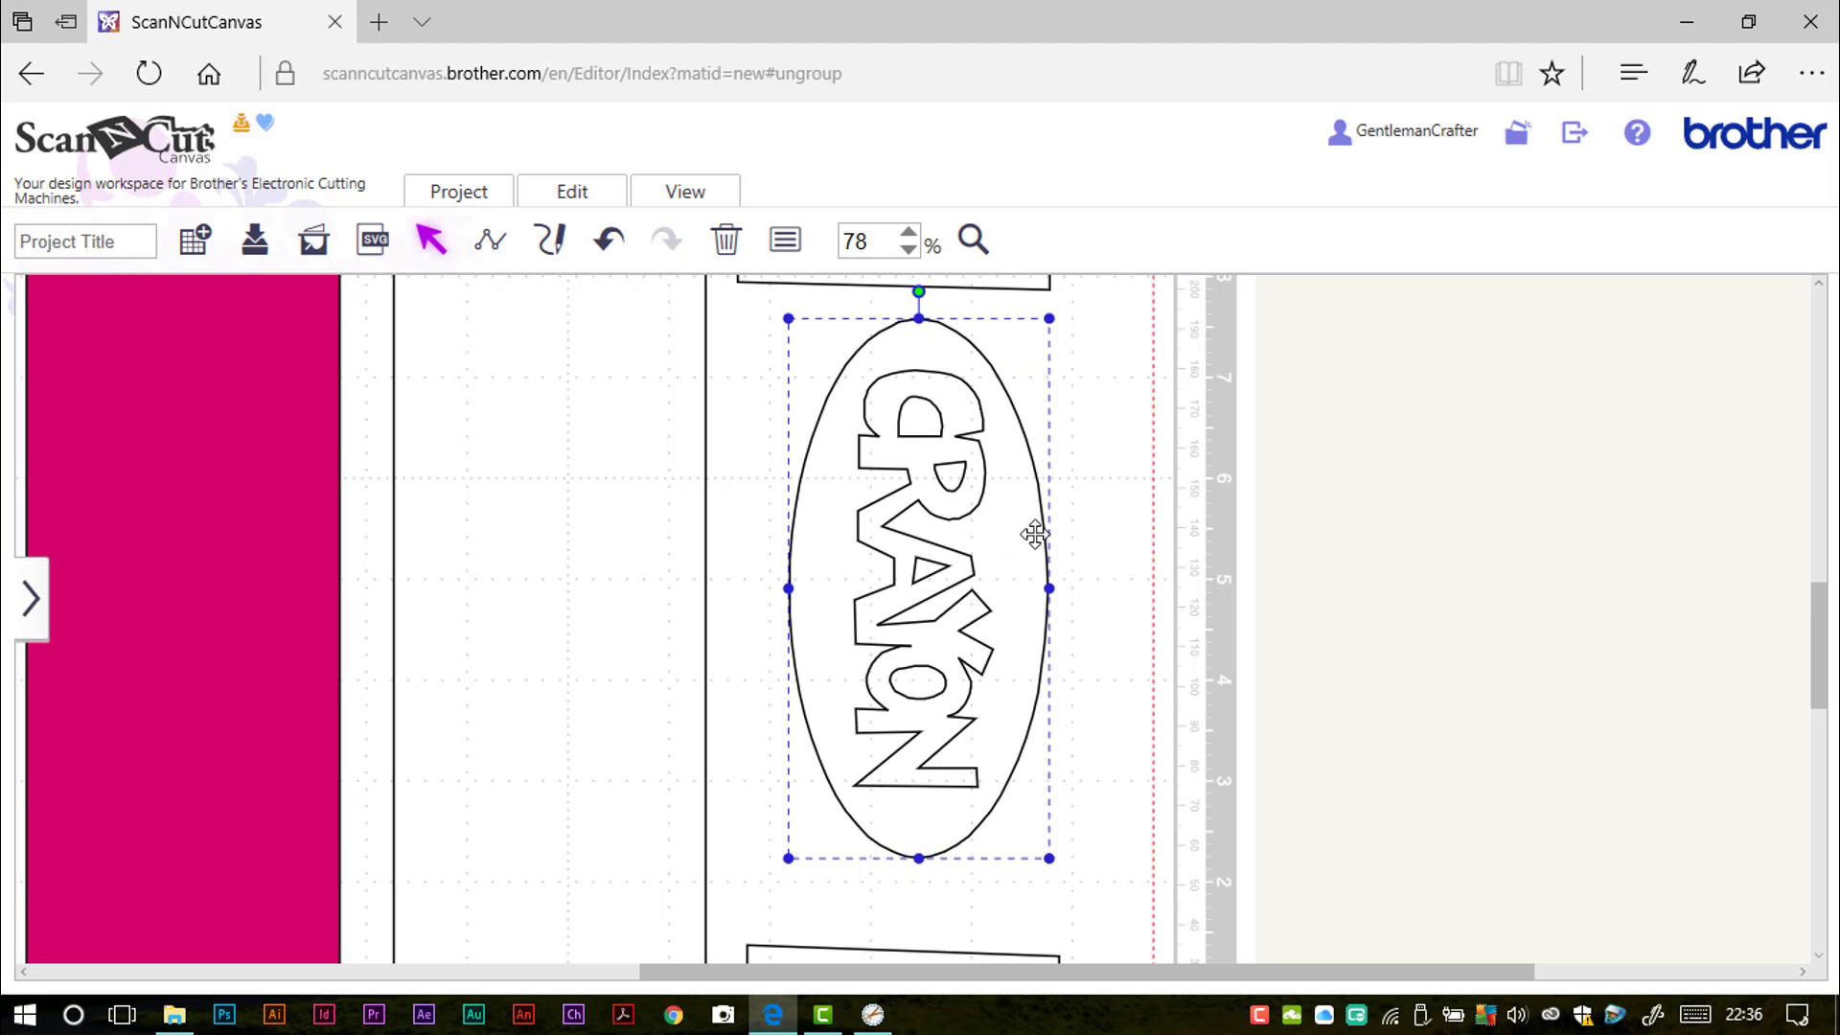
Fill the CRAYON oval with red in its Properties panel
left_click(801, 241)
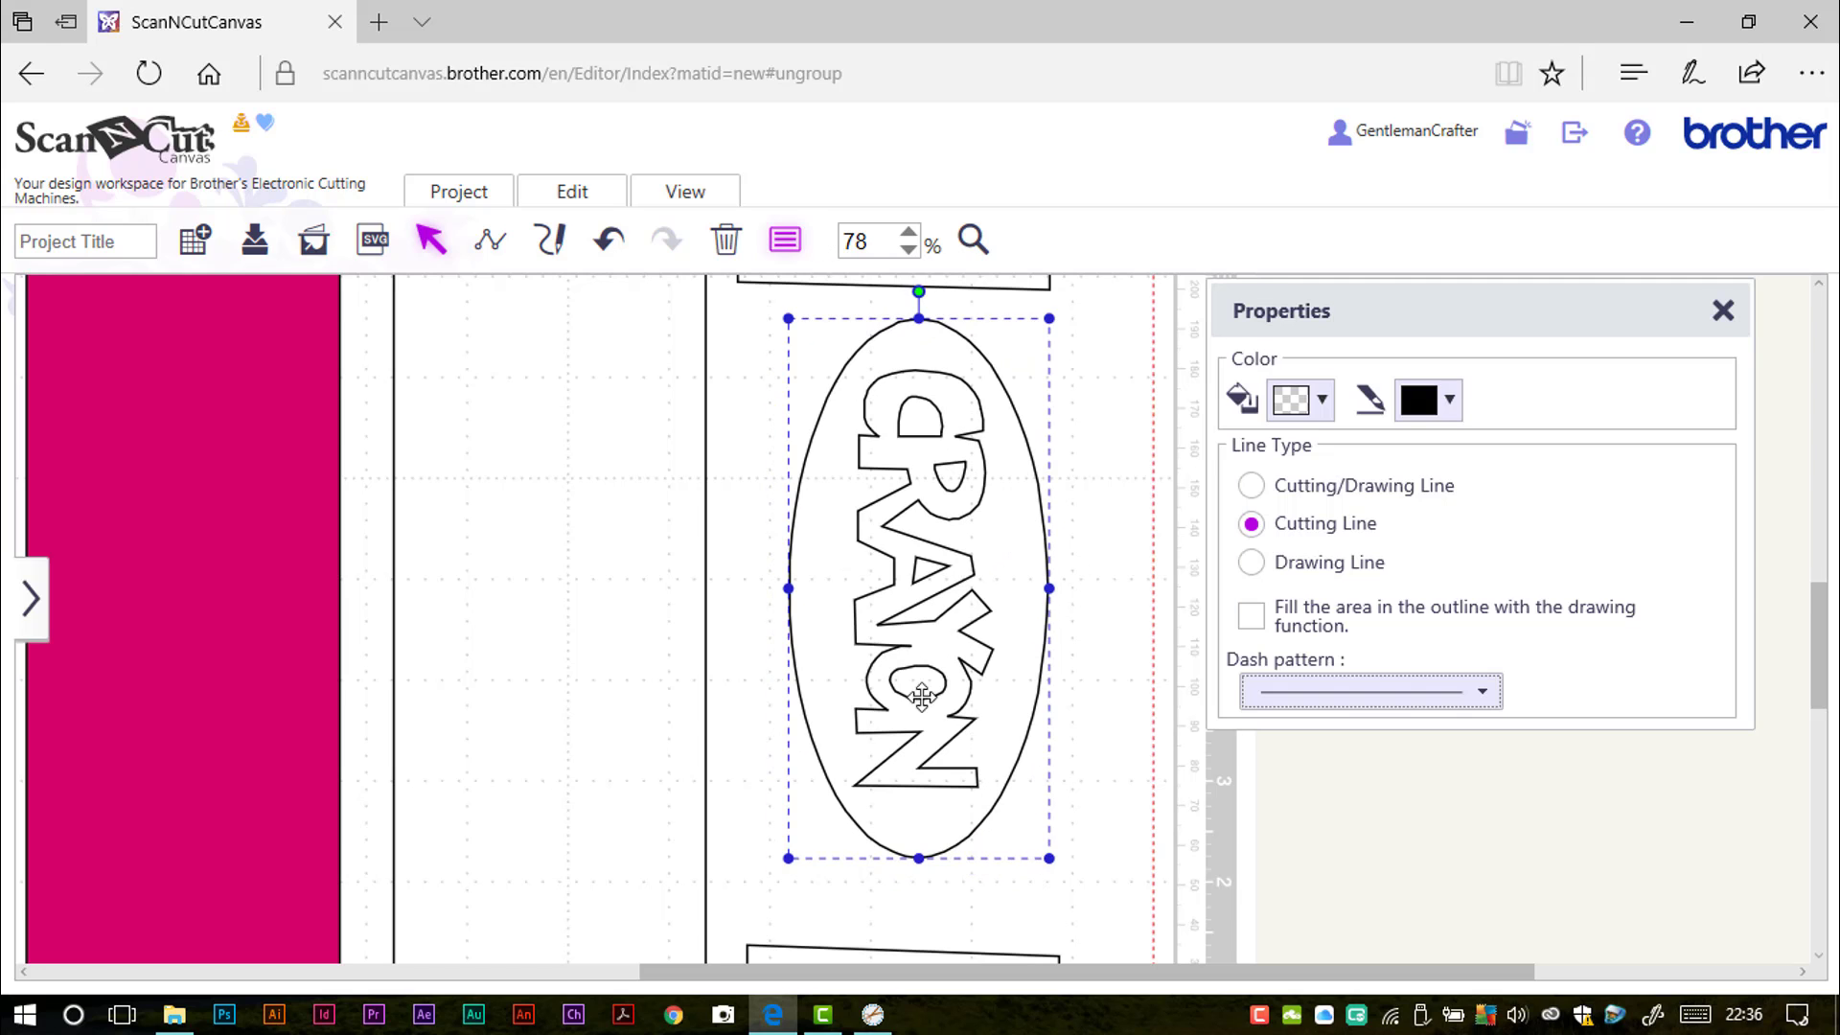
left_click(1304, 405)
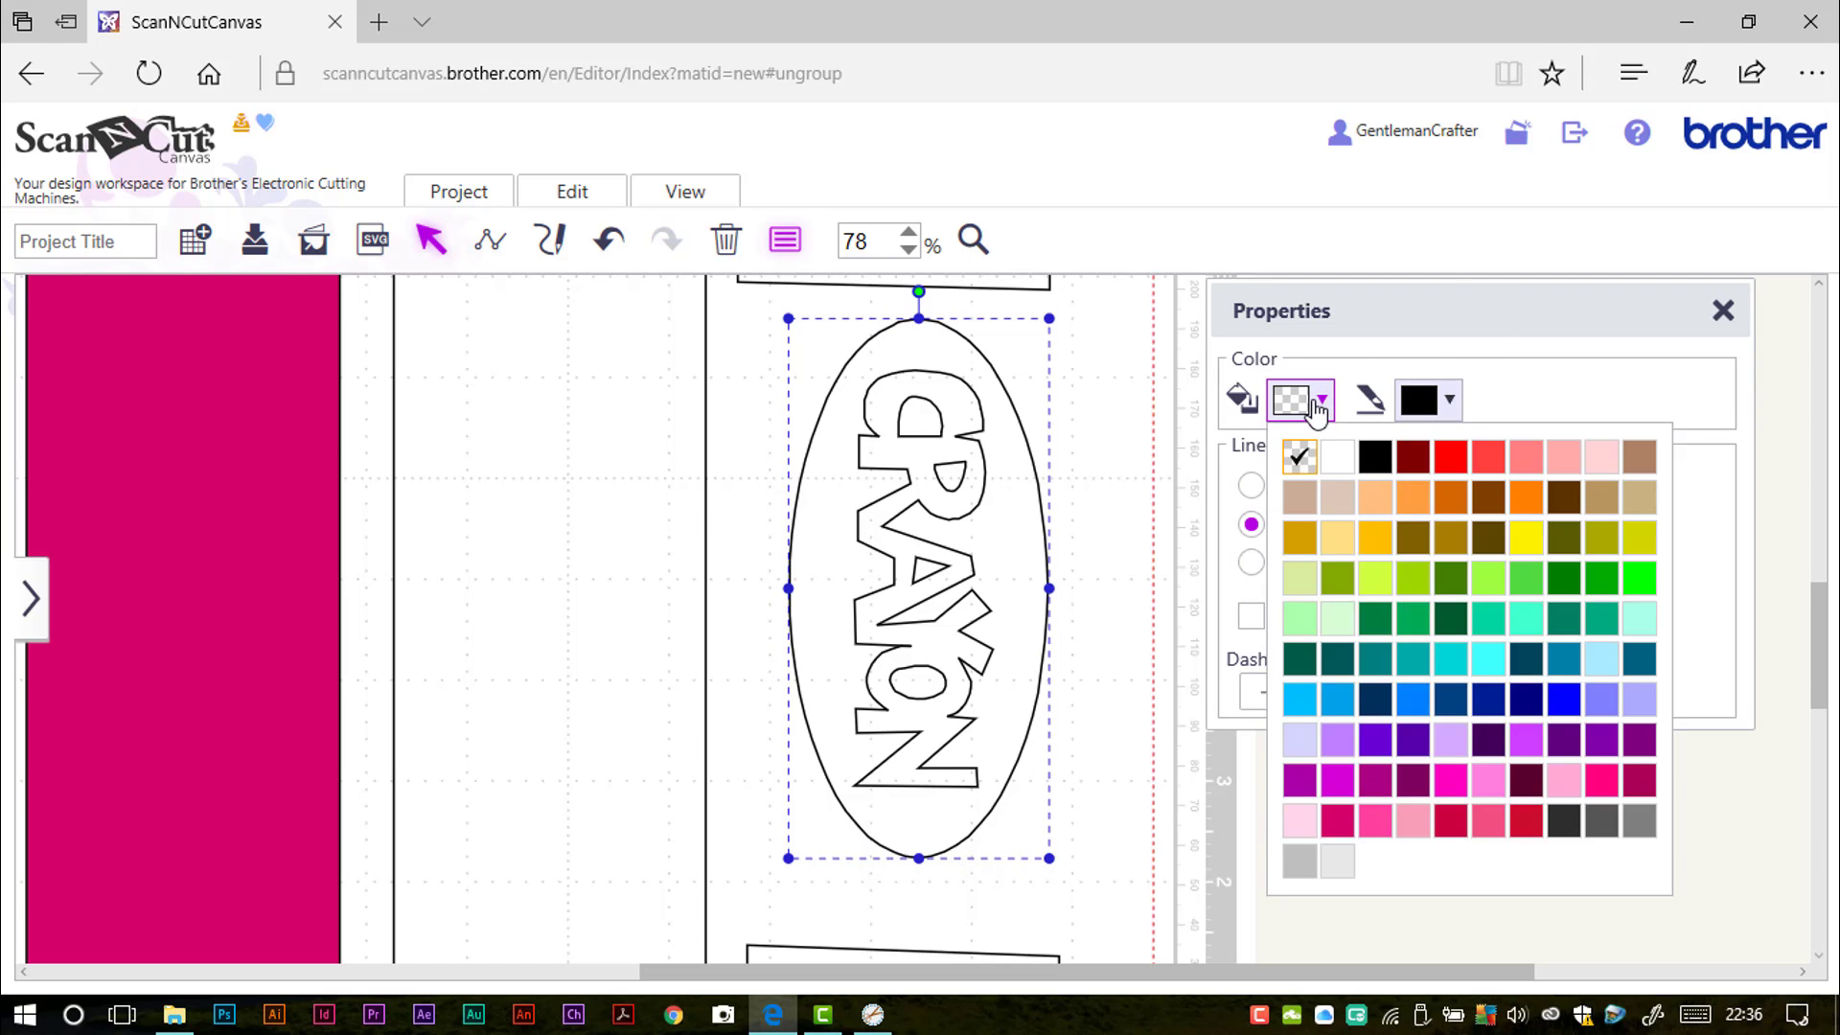
left_click(1449, 470)
left_click(1141, 451)
left_click(961, 403)
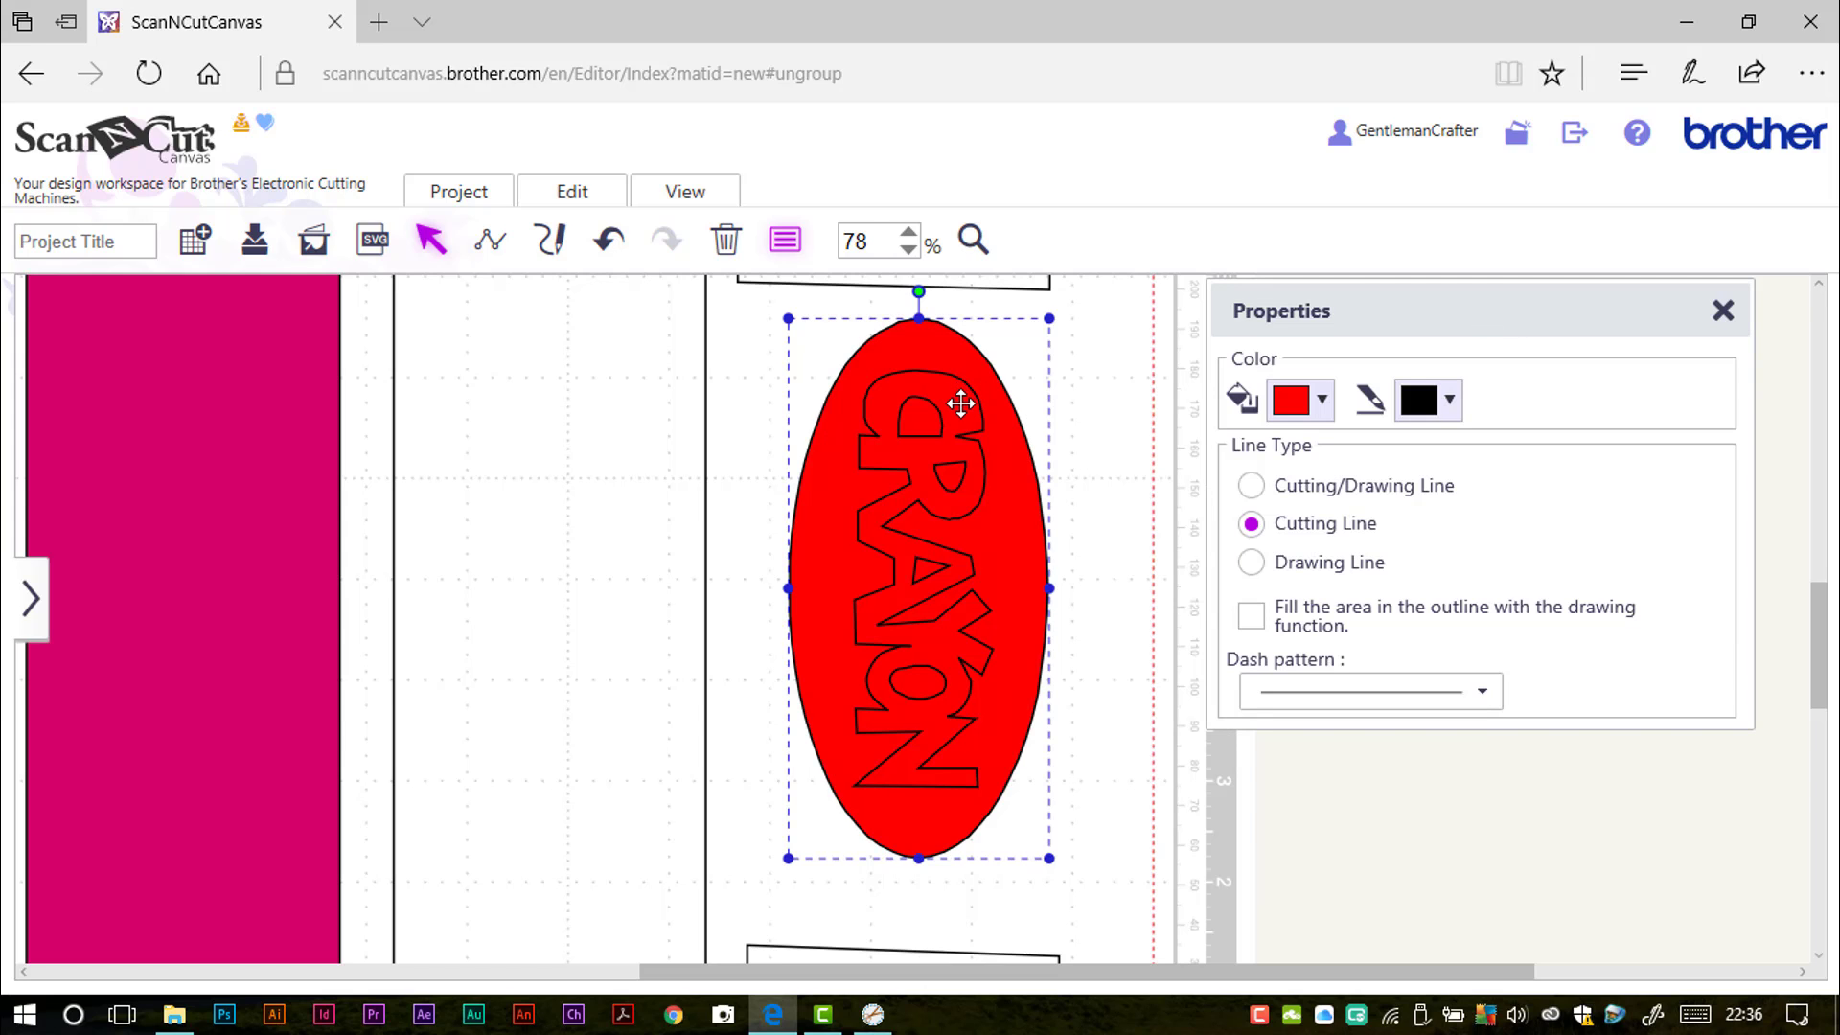
Undo and redo the recent edits, select the oval with its text, and close Properties
right_click(1008, 583)
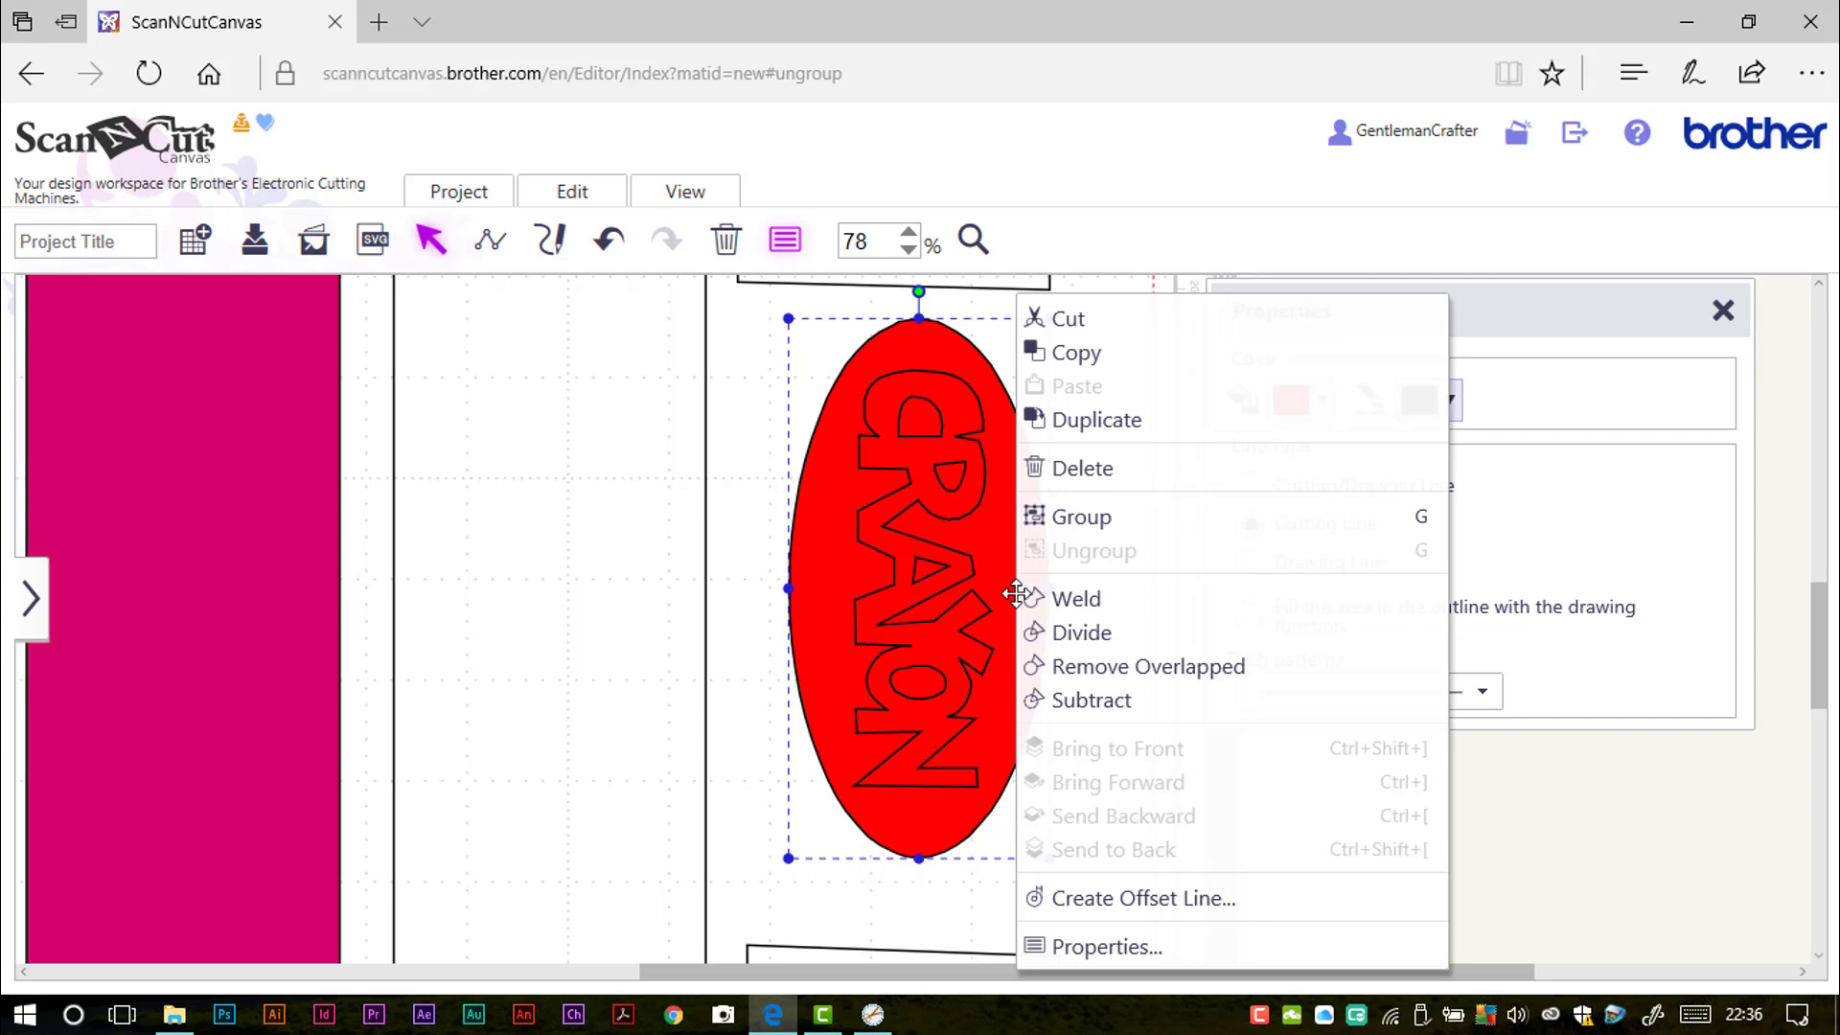
left_click(954, 581)
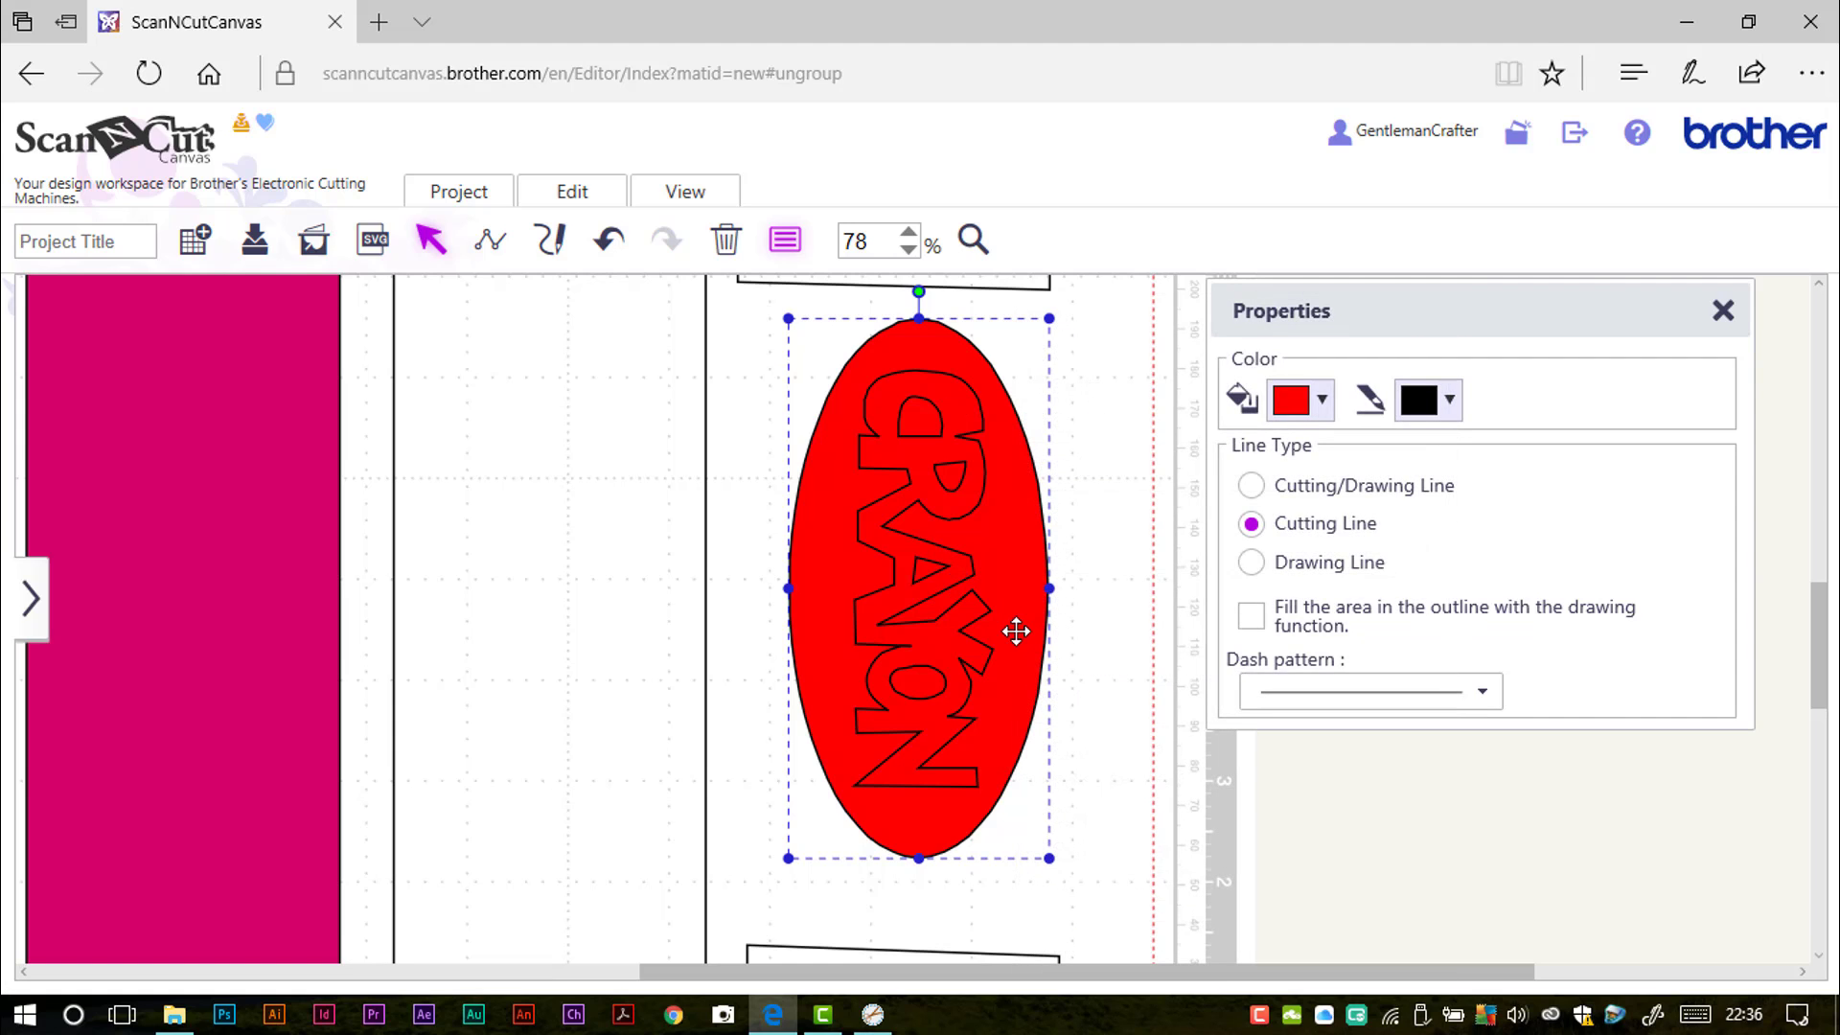
key("ctrl+z")
key("ctrl+z")
key("ctrl+z")
key("ctrl+z")
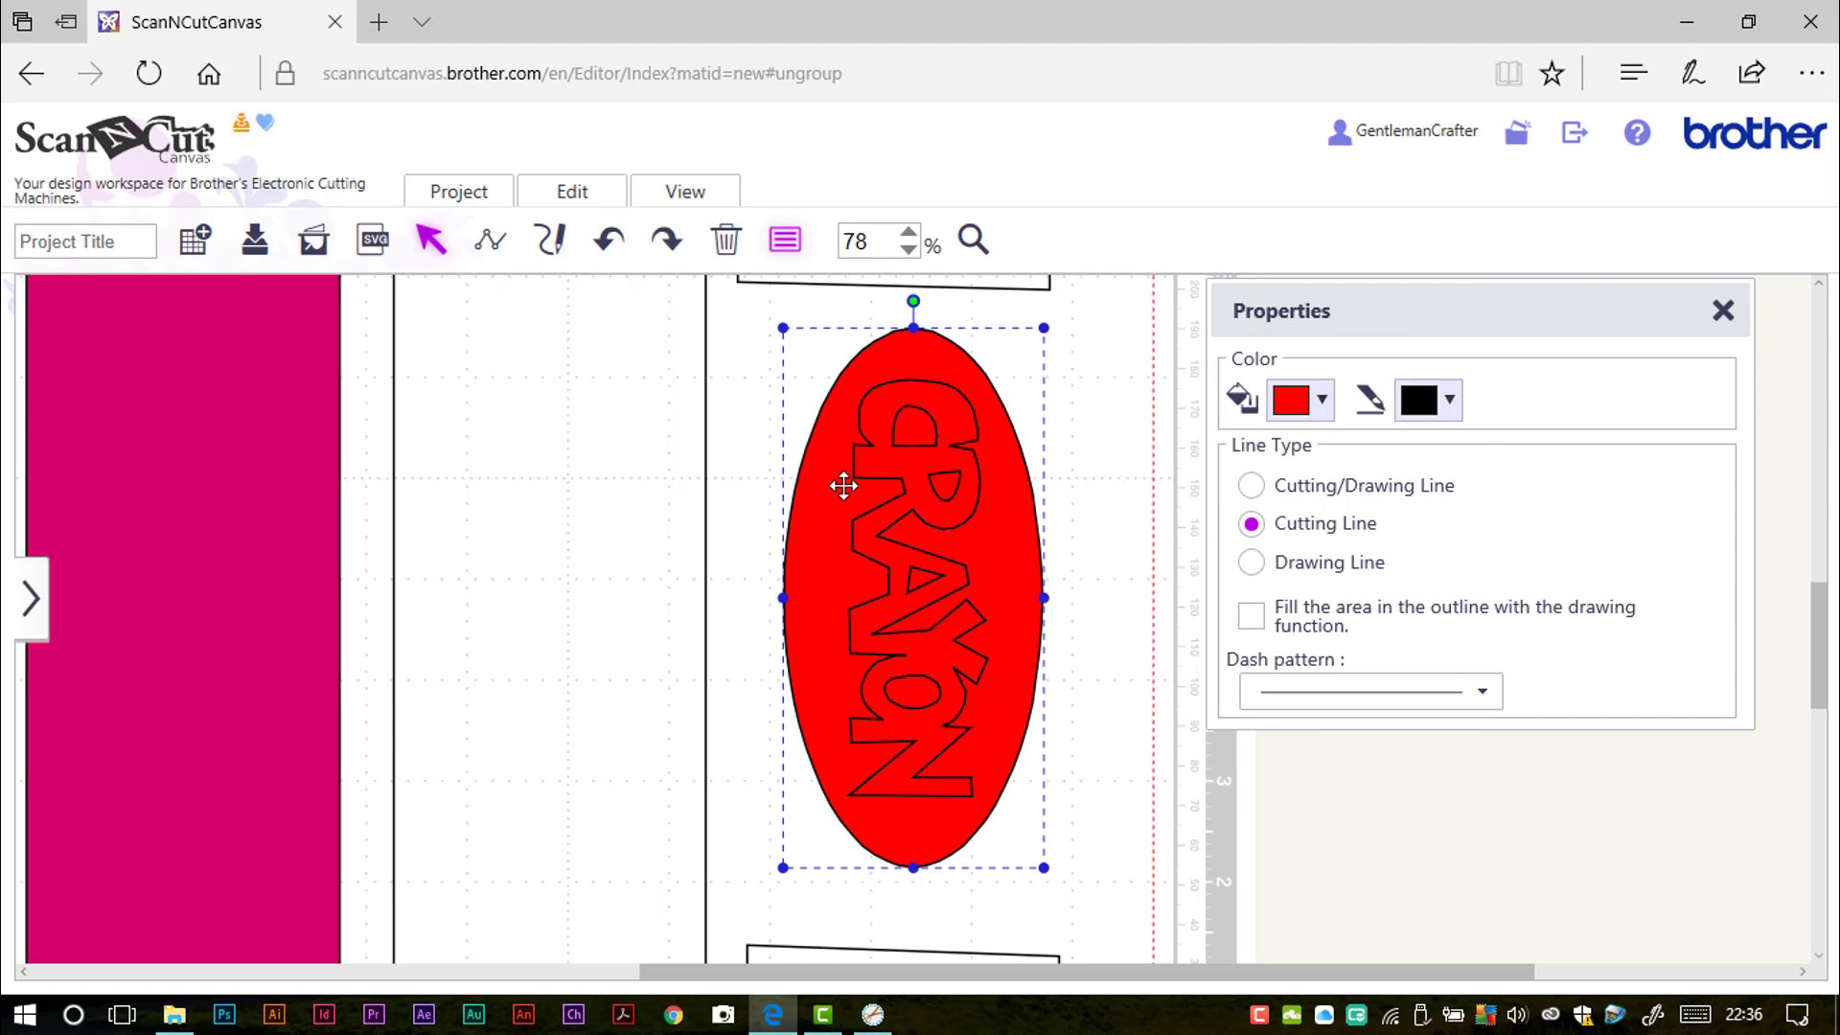
key("ctrl+y")
key("ctrl+y")
key("ctrl+y")
key("ctrl+y")
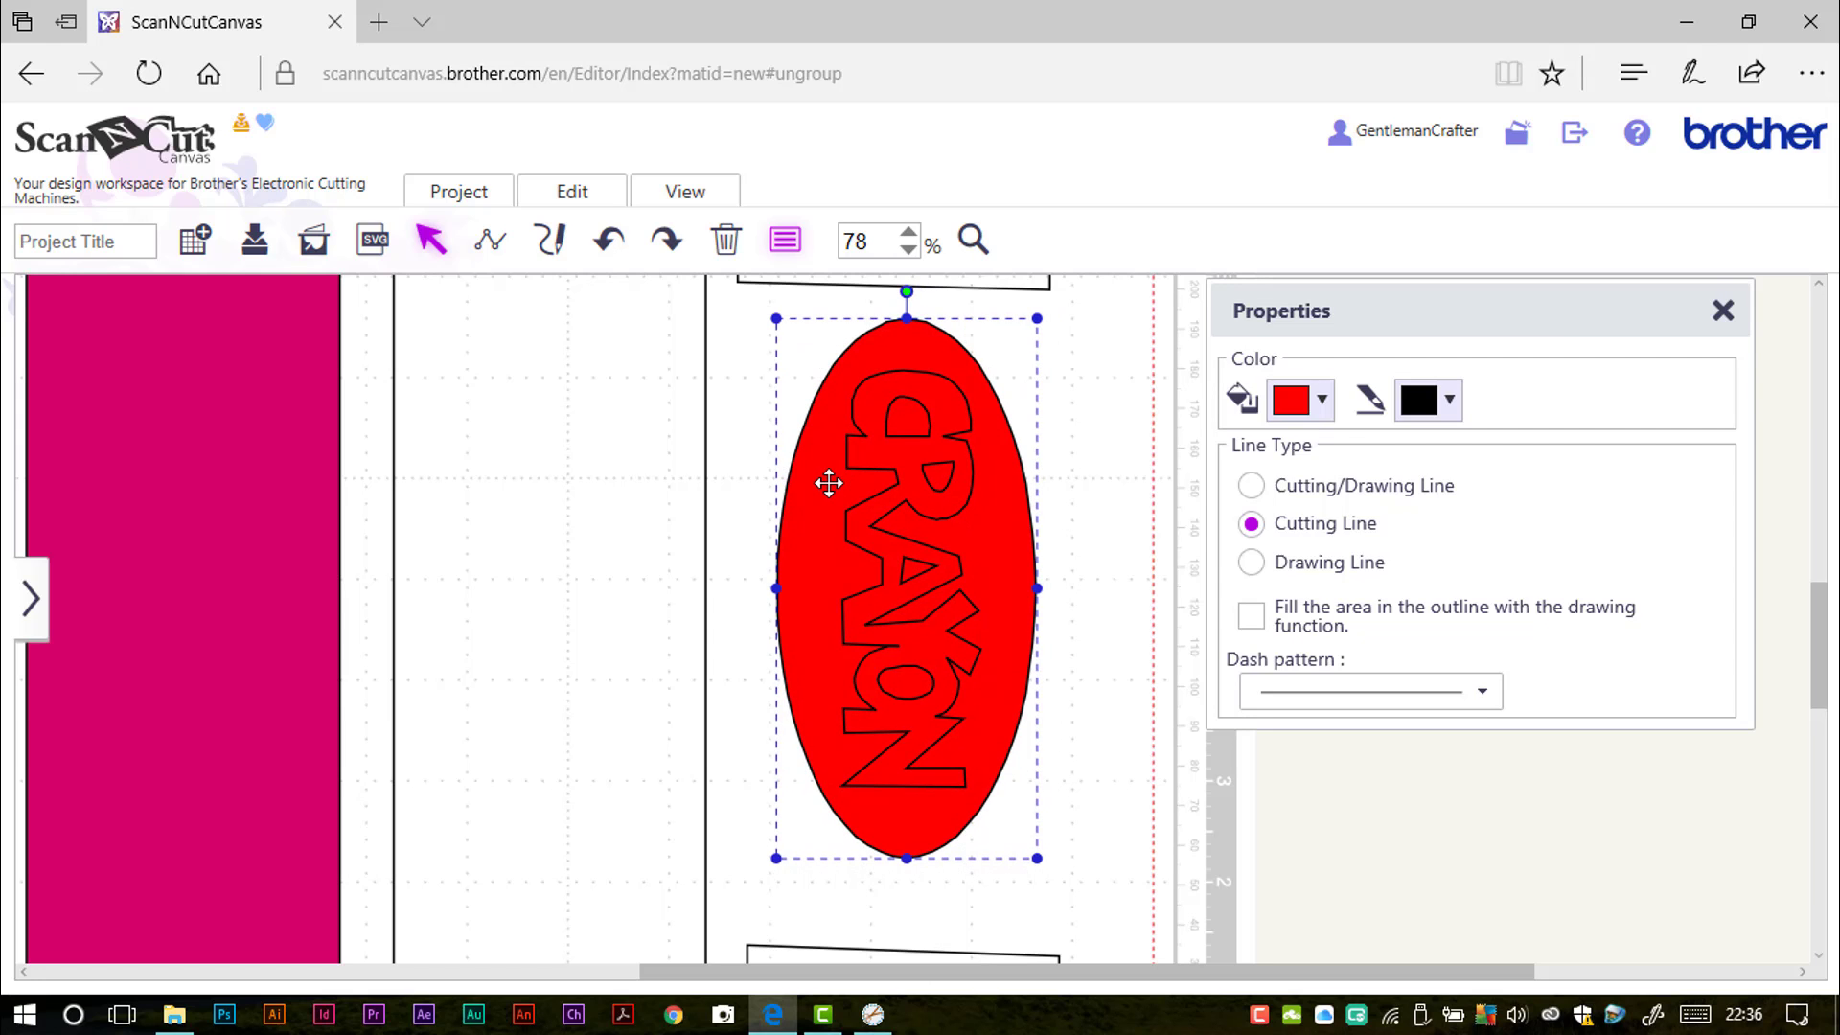
left_click_drag(1137, 862, 820, 376)
left_click(1723, 310)
left_click(1048, 463)
left_click(991, 420)
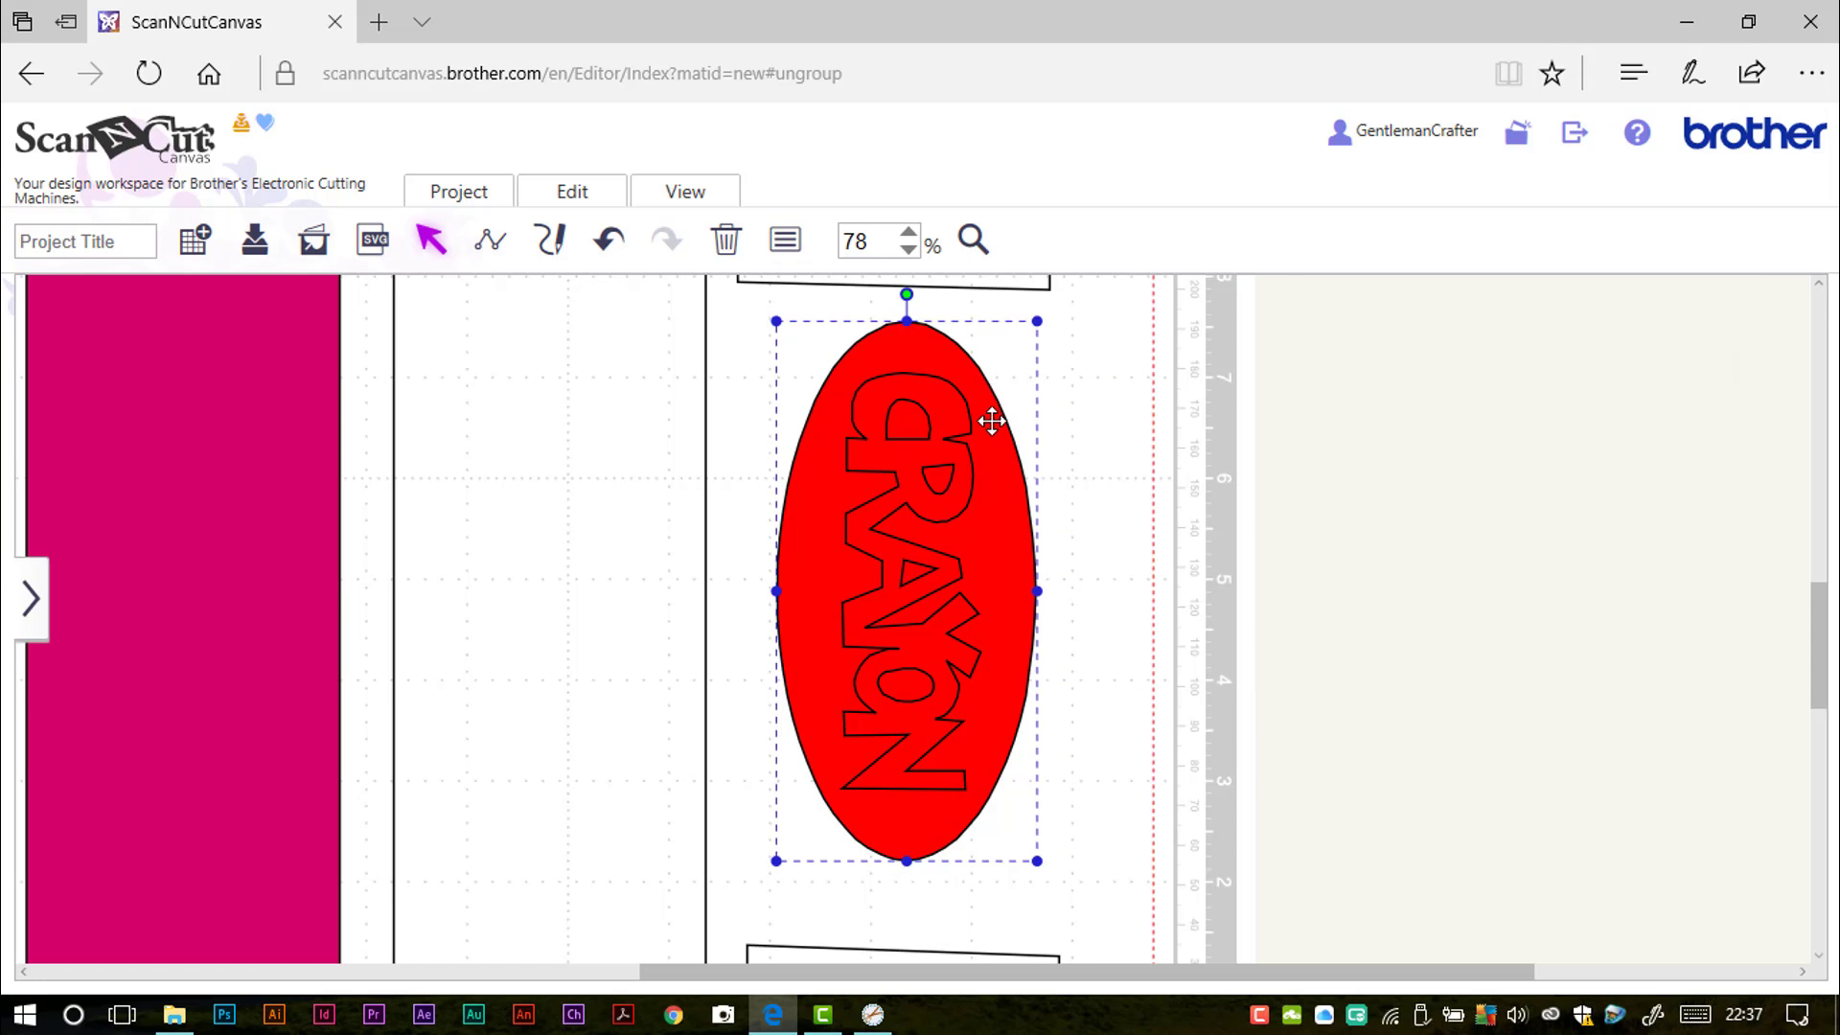
Apply Remove Overlapped so the CRAYON letters are cut out of the red oval
right_click(991, 421)
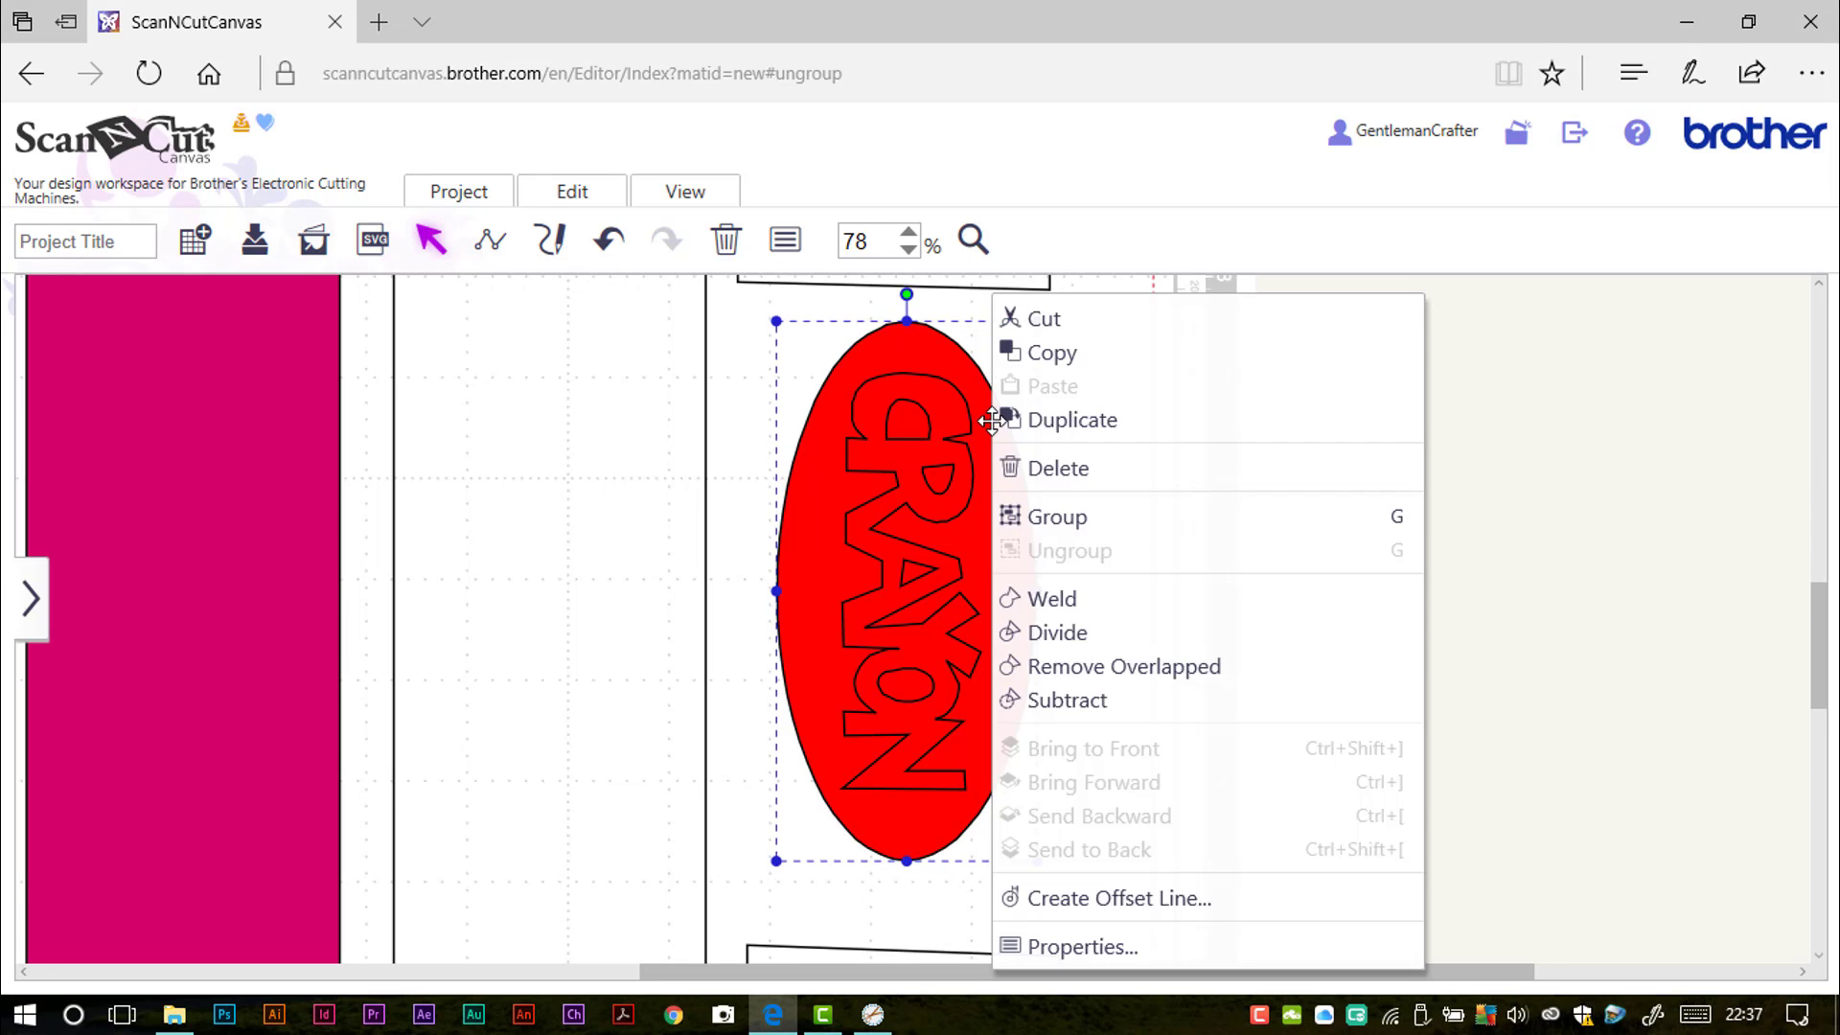
left_click(1080, 677)
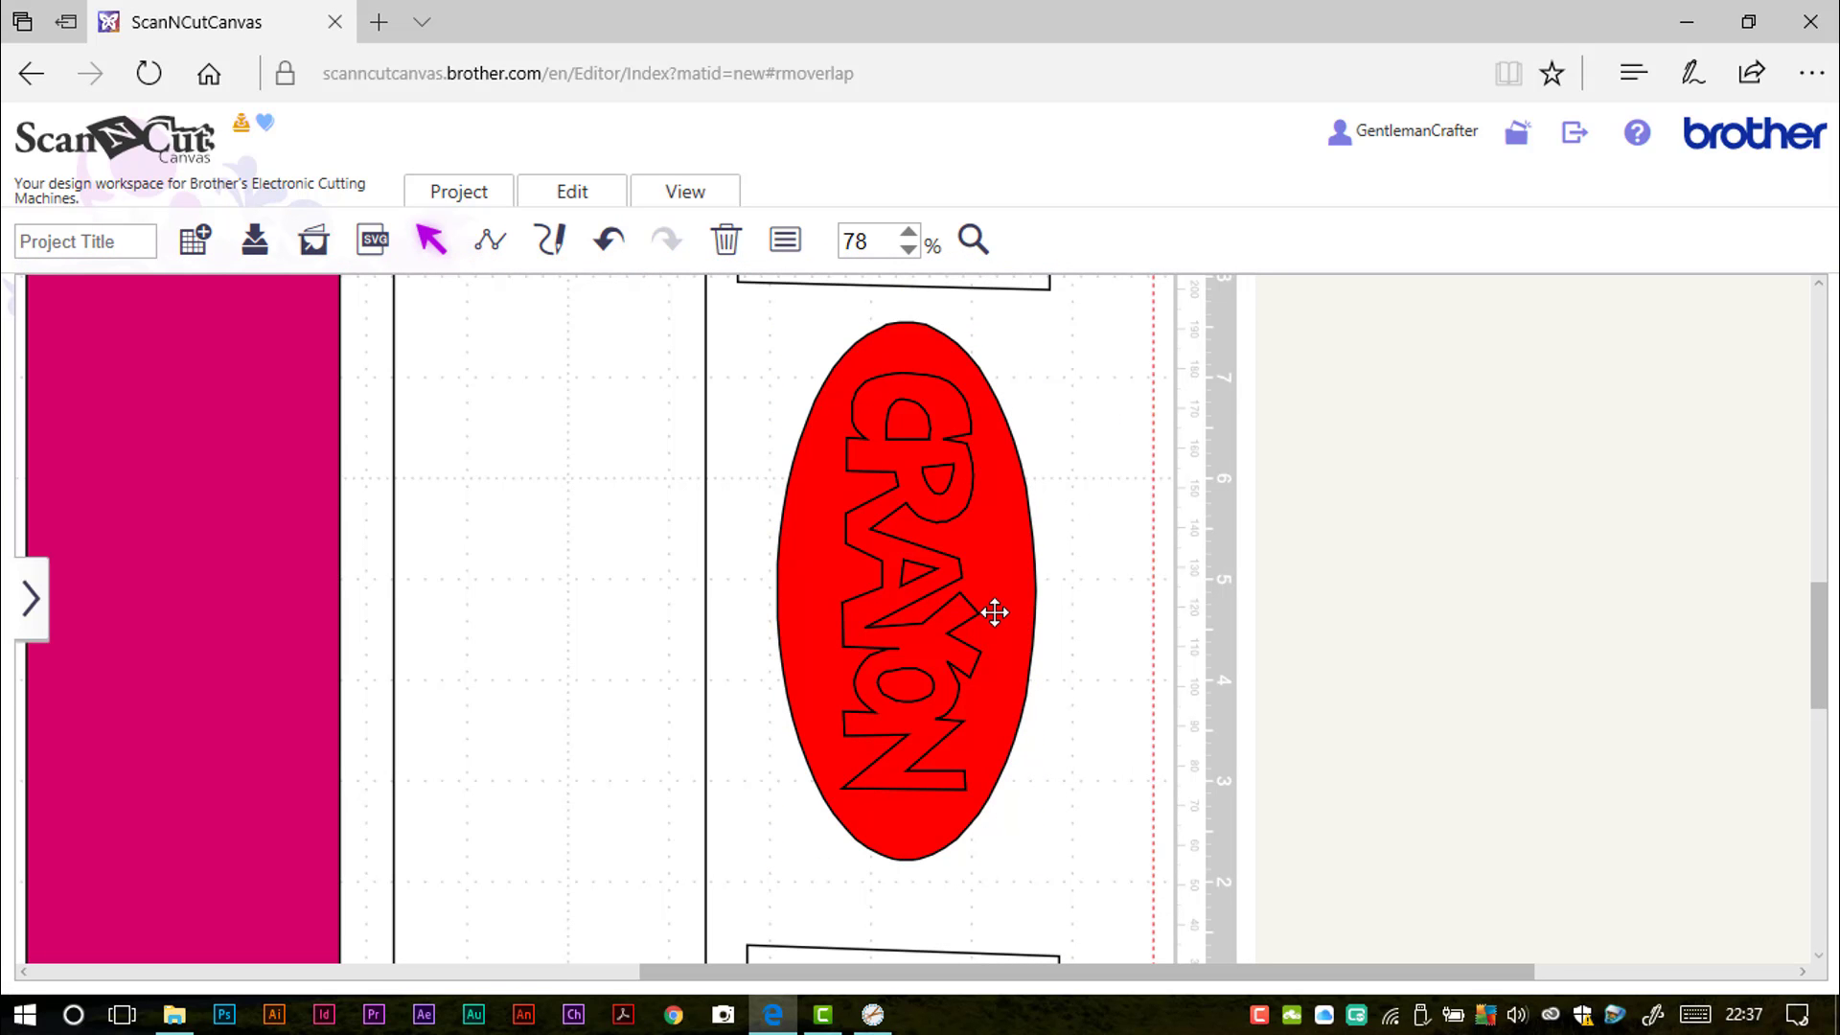
left_click(997, 555)
left_click_drag(997, 555, 1290, 554)
left_click_drag(900, 427, 1033, 364)
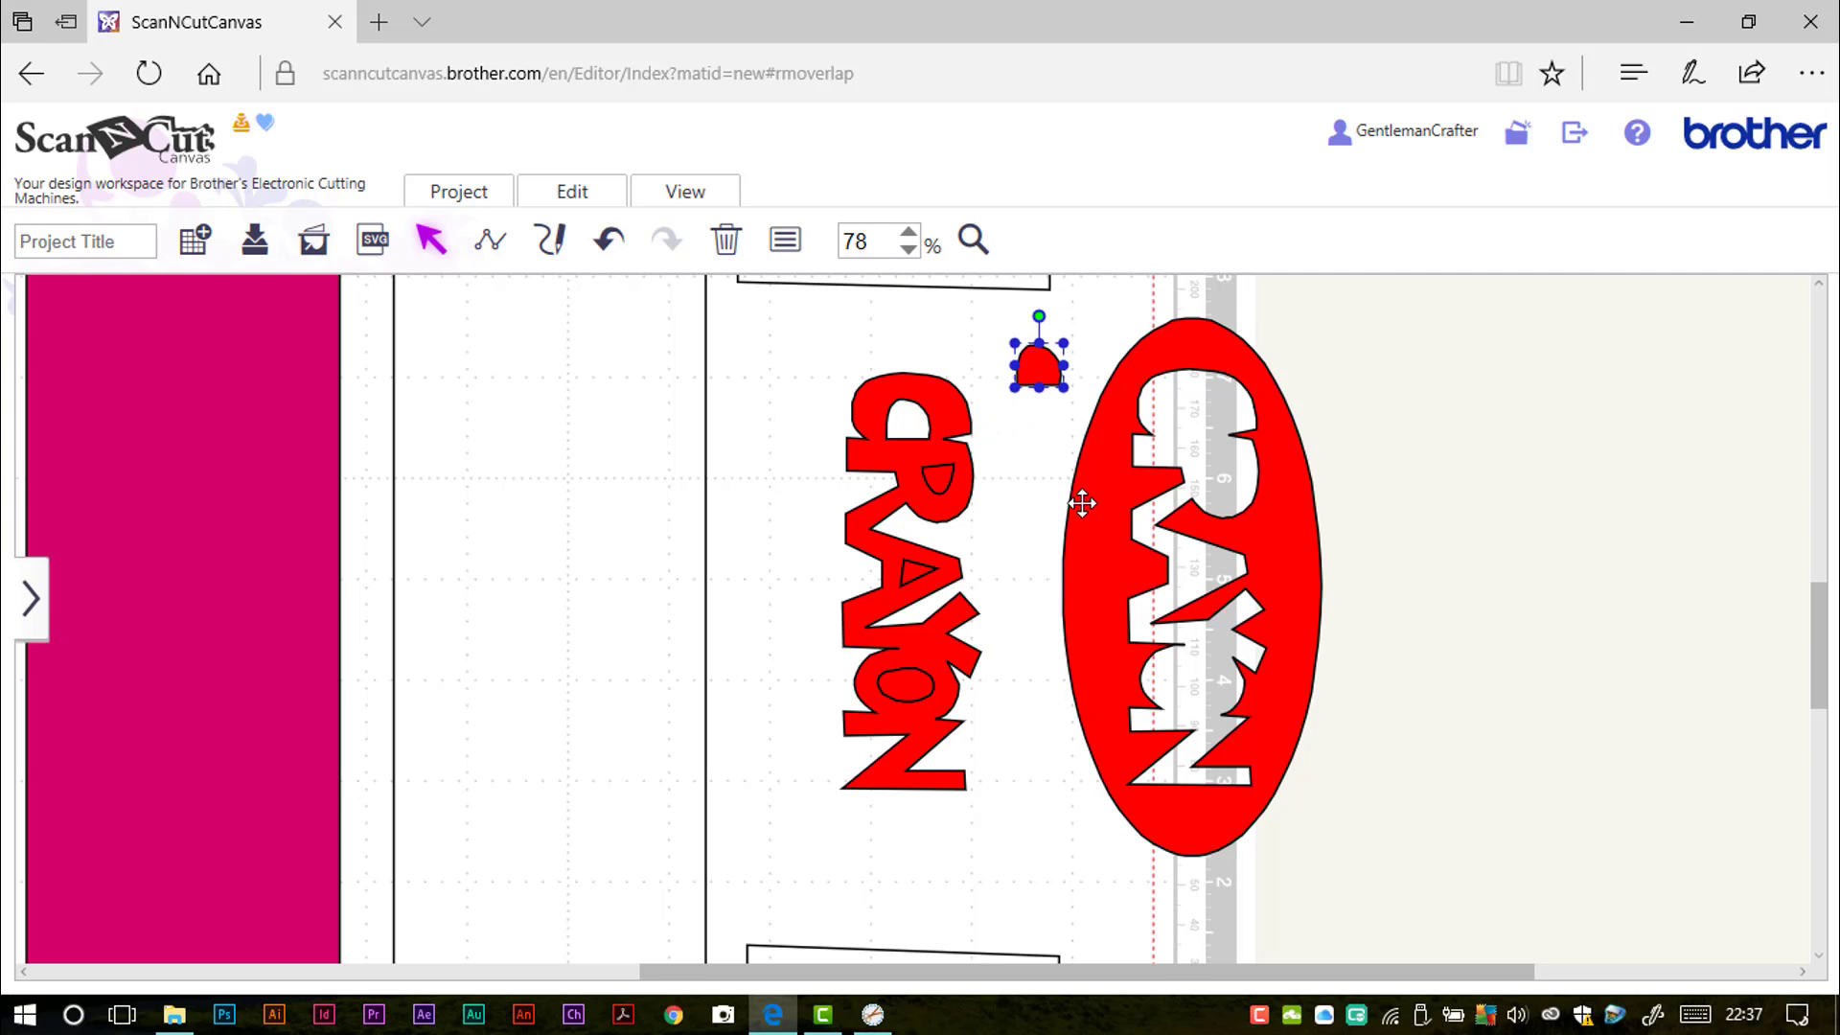
key("ctrl+z")
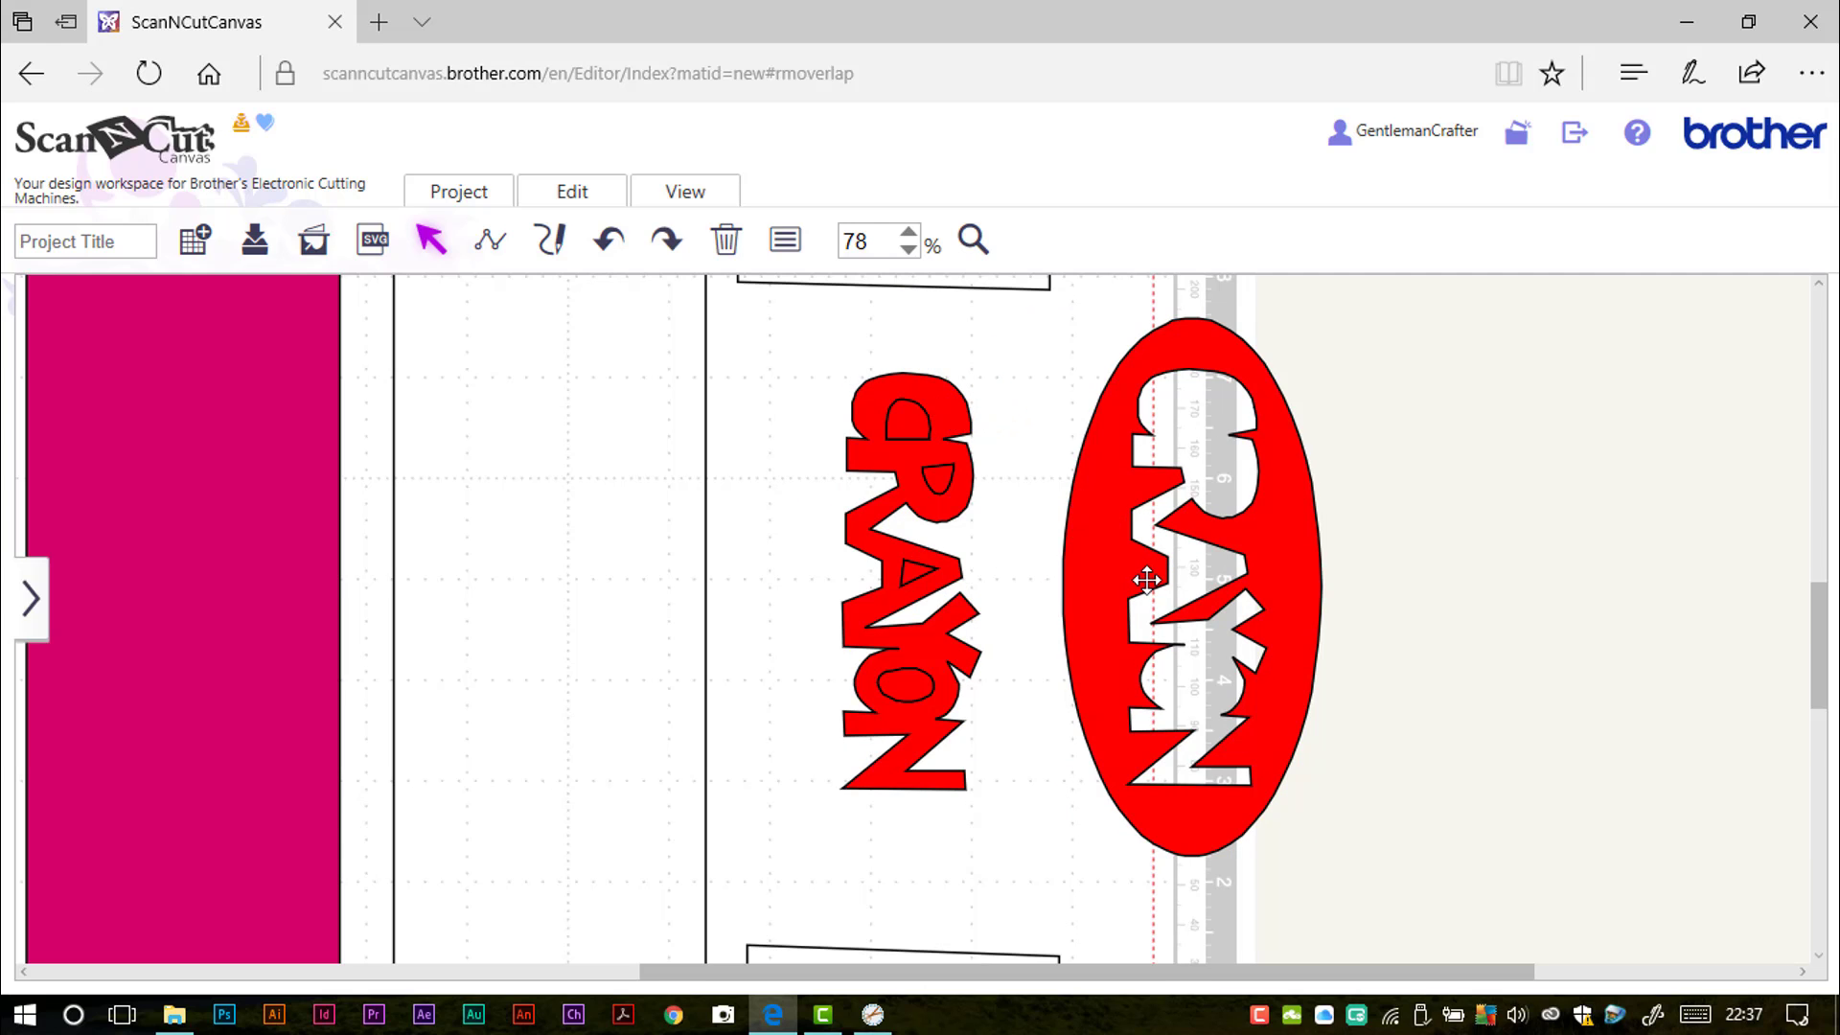
key("ctrl+z")
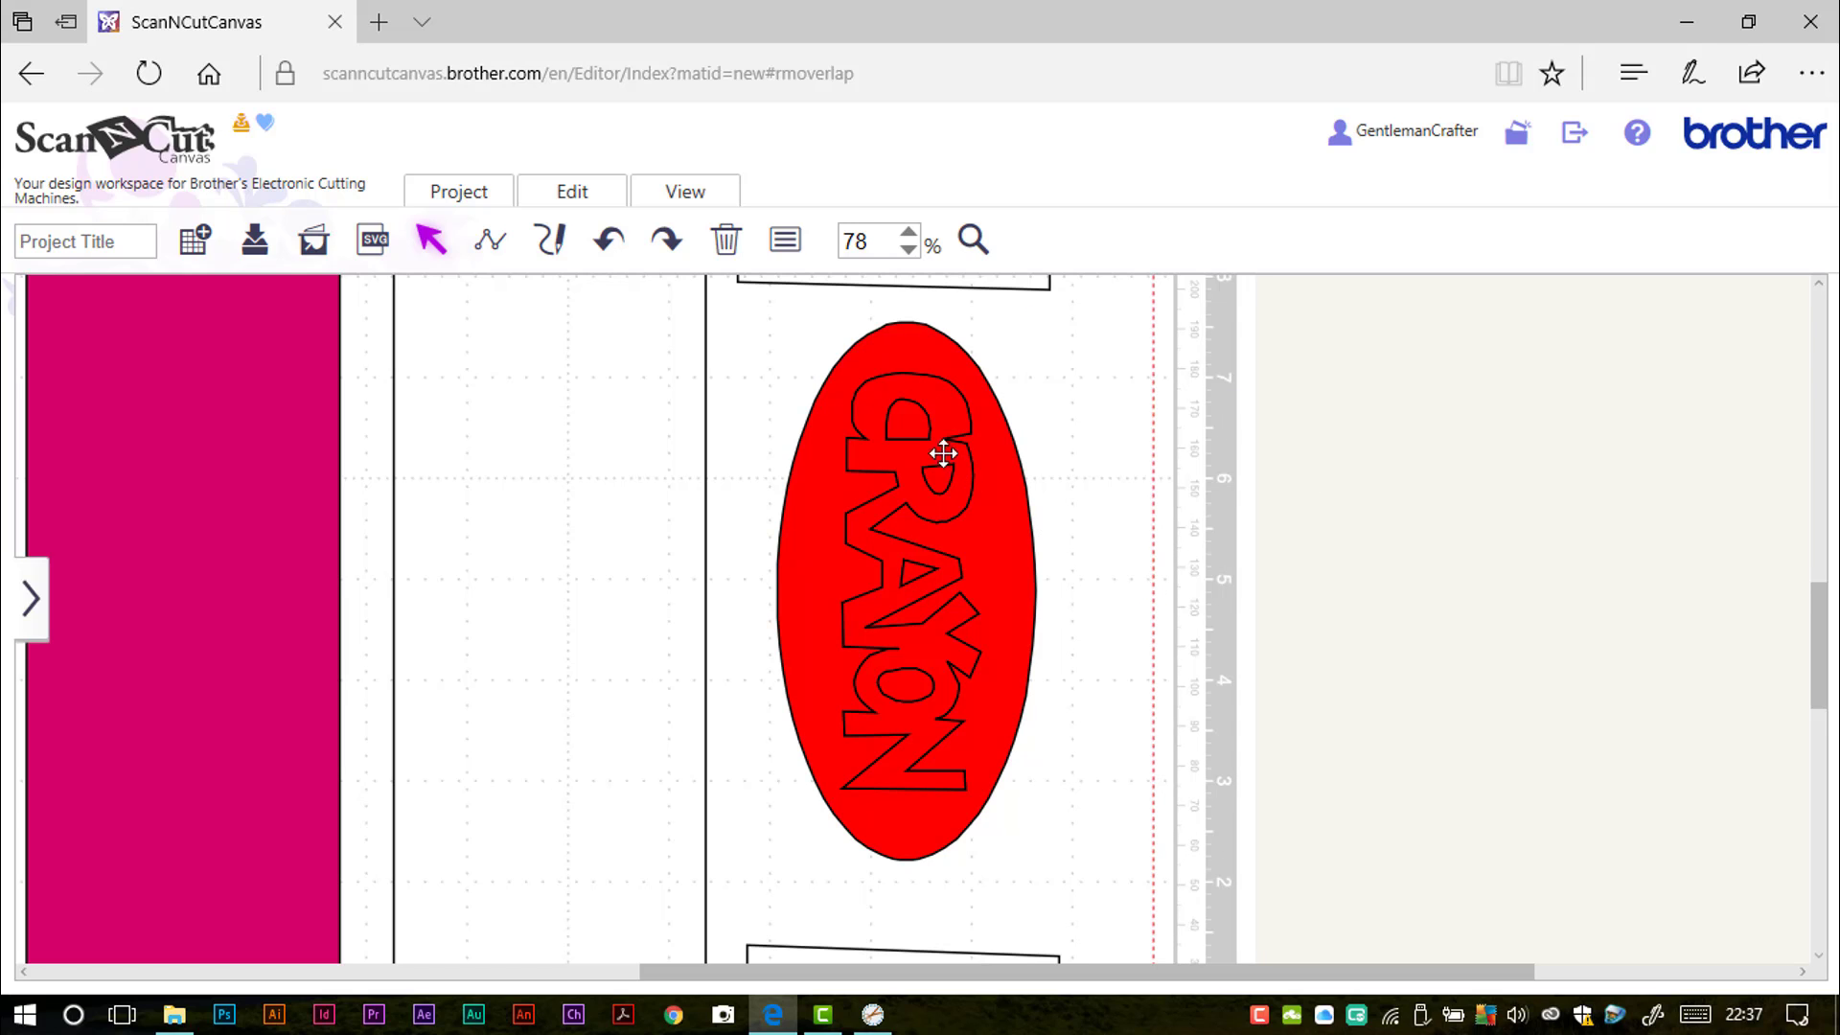
left_click_drag(942, 406, 956, 397)
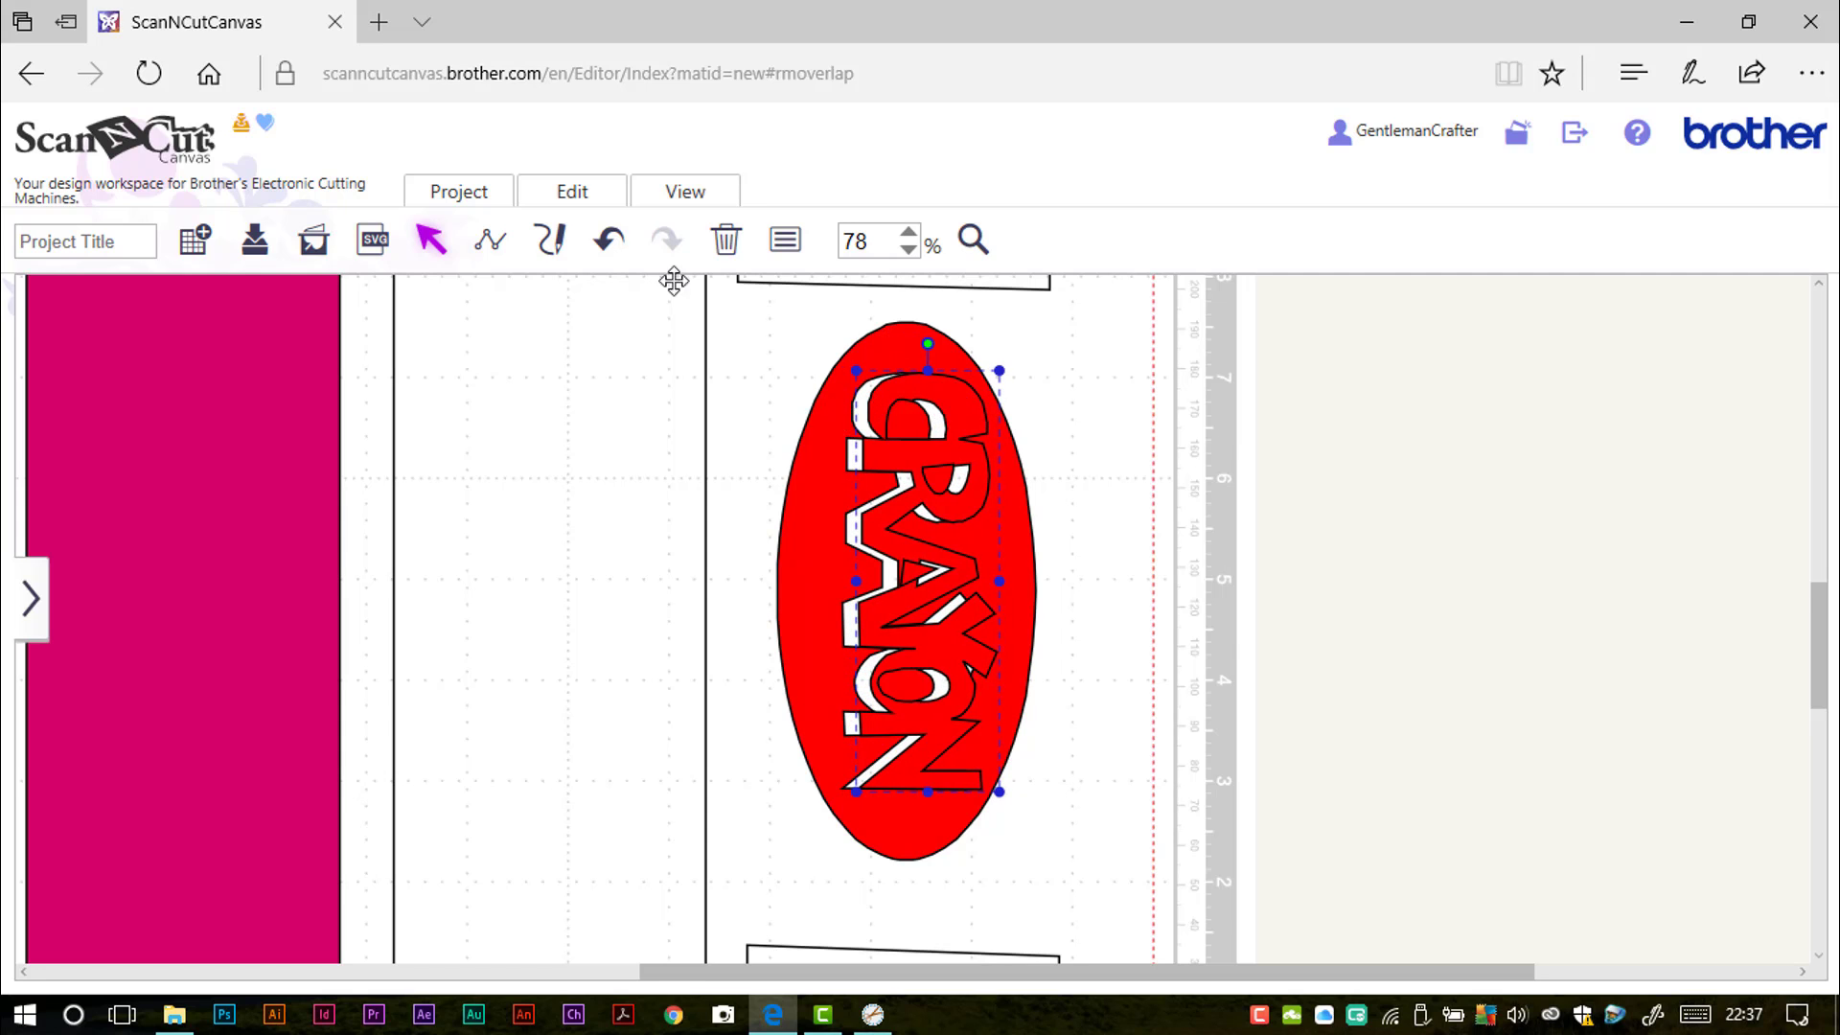
left_click(607, 240)
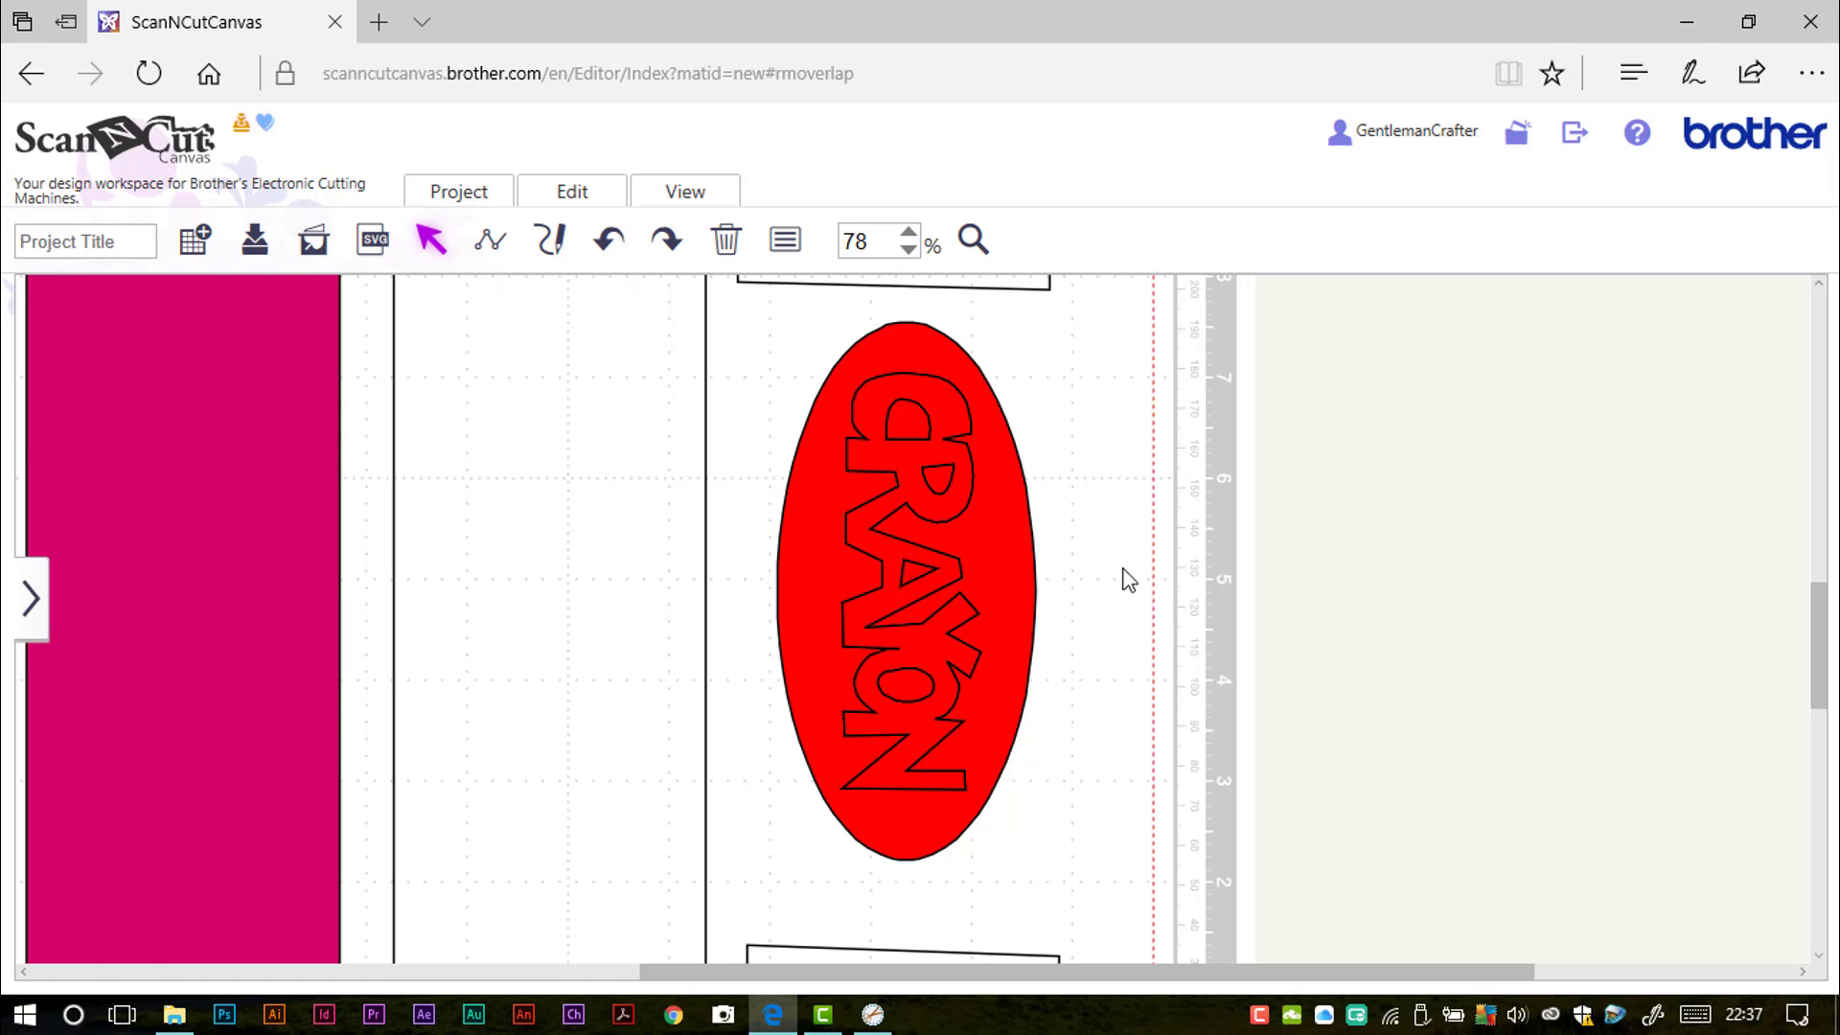
left_click(946, 403)
left_click(946, 403)
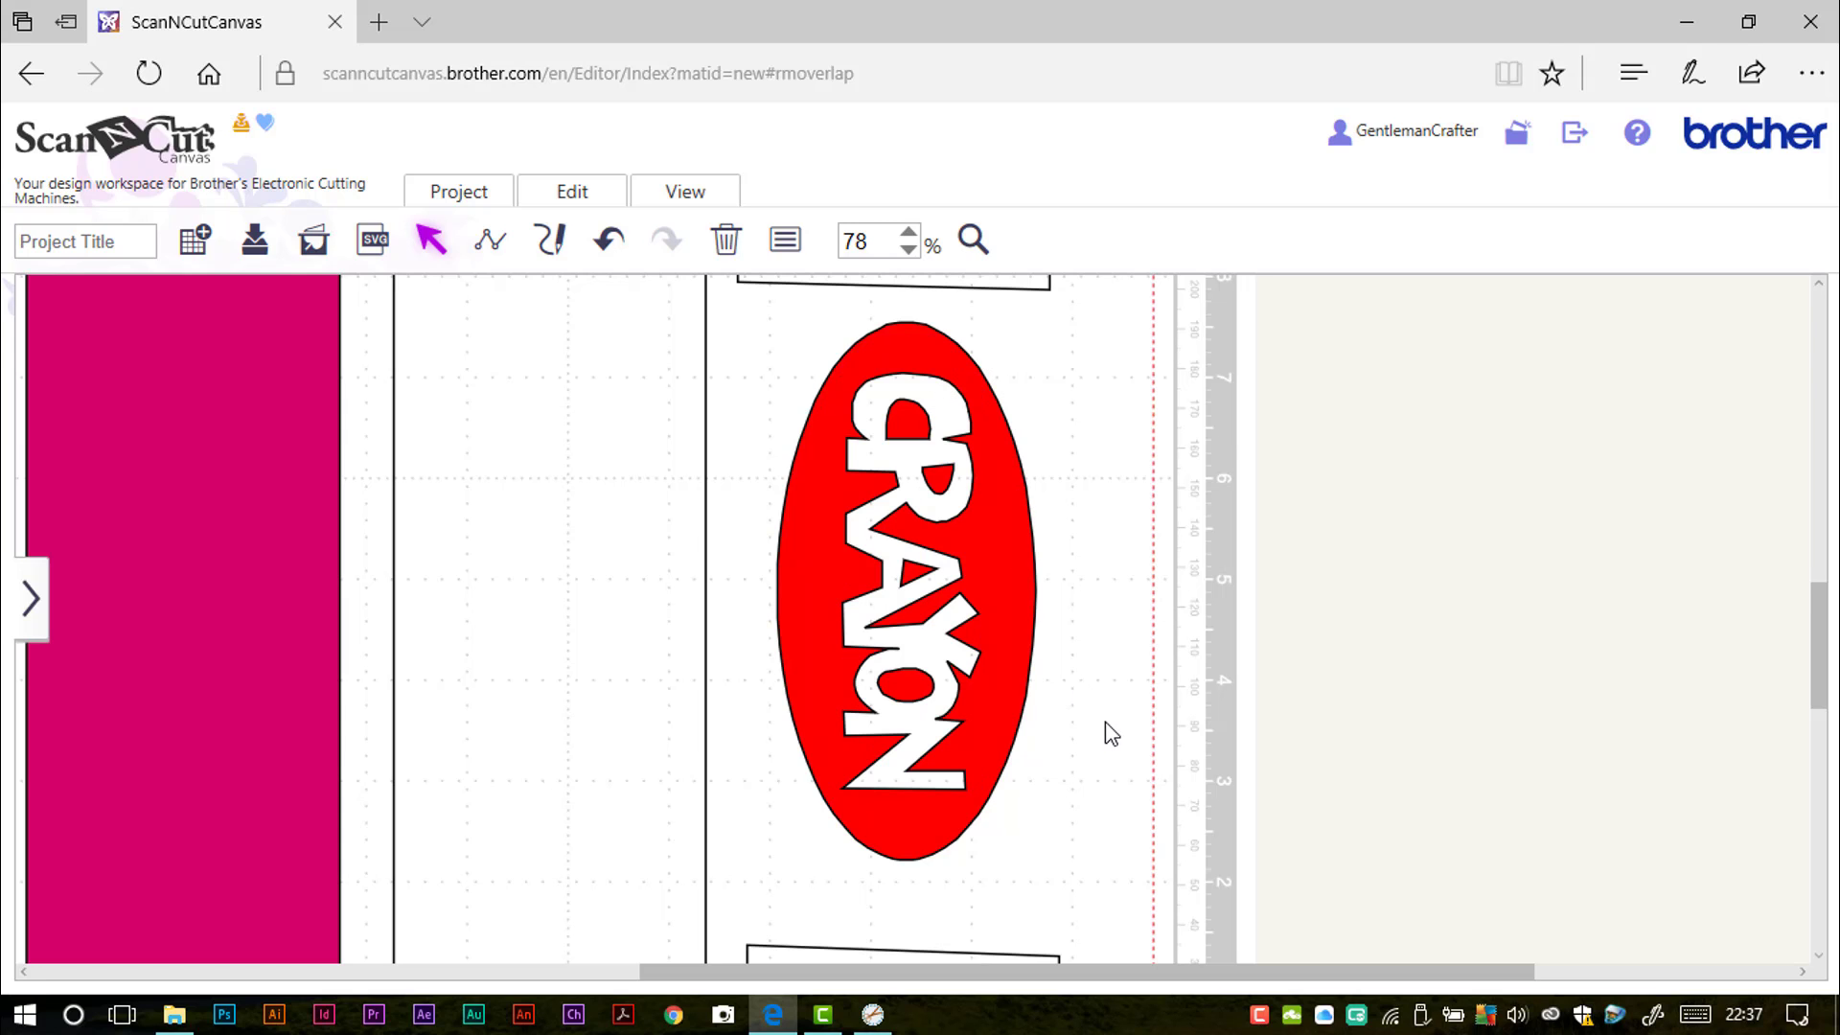
Group the oval with its white letters and enlarge it to 5.74" x 2.76"
left_click_drag(1186, 893, 790, 345)
right_click(1008, 490)
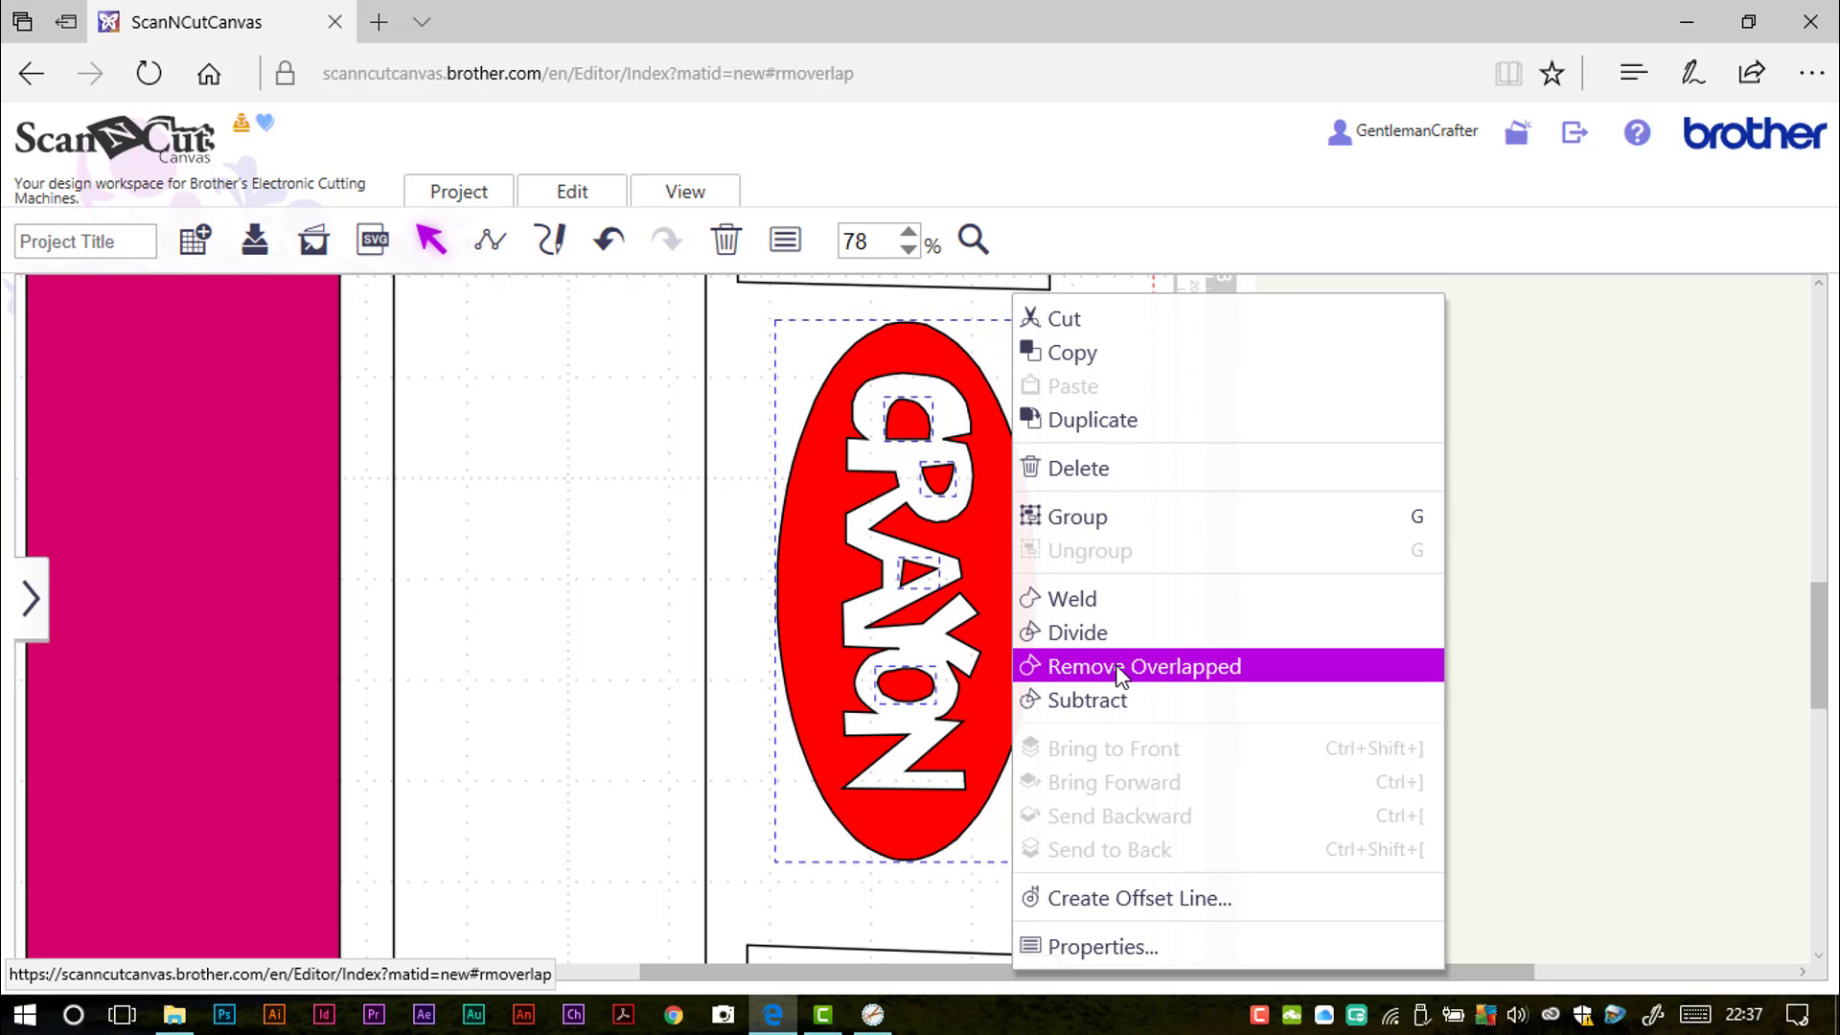
left_click(1080, 522)
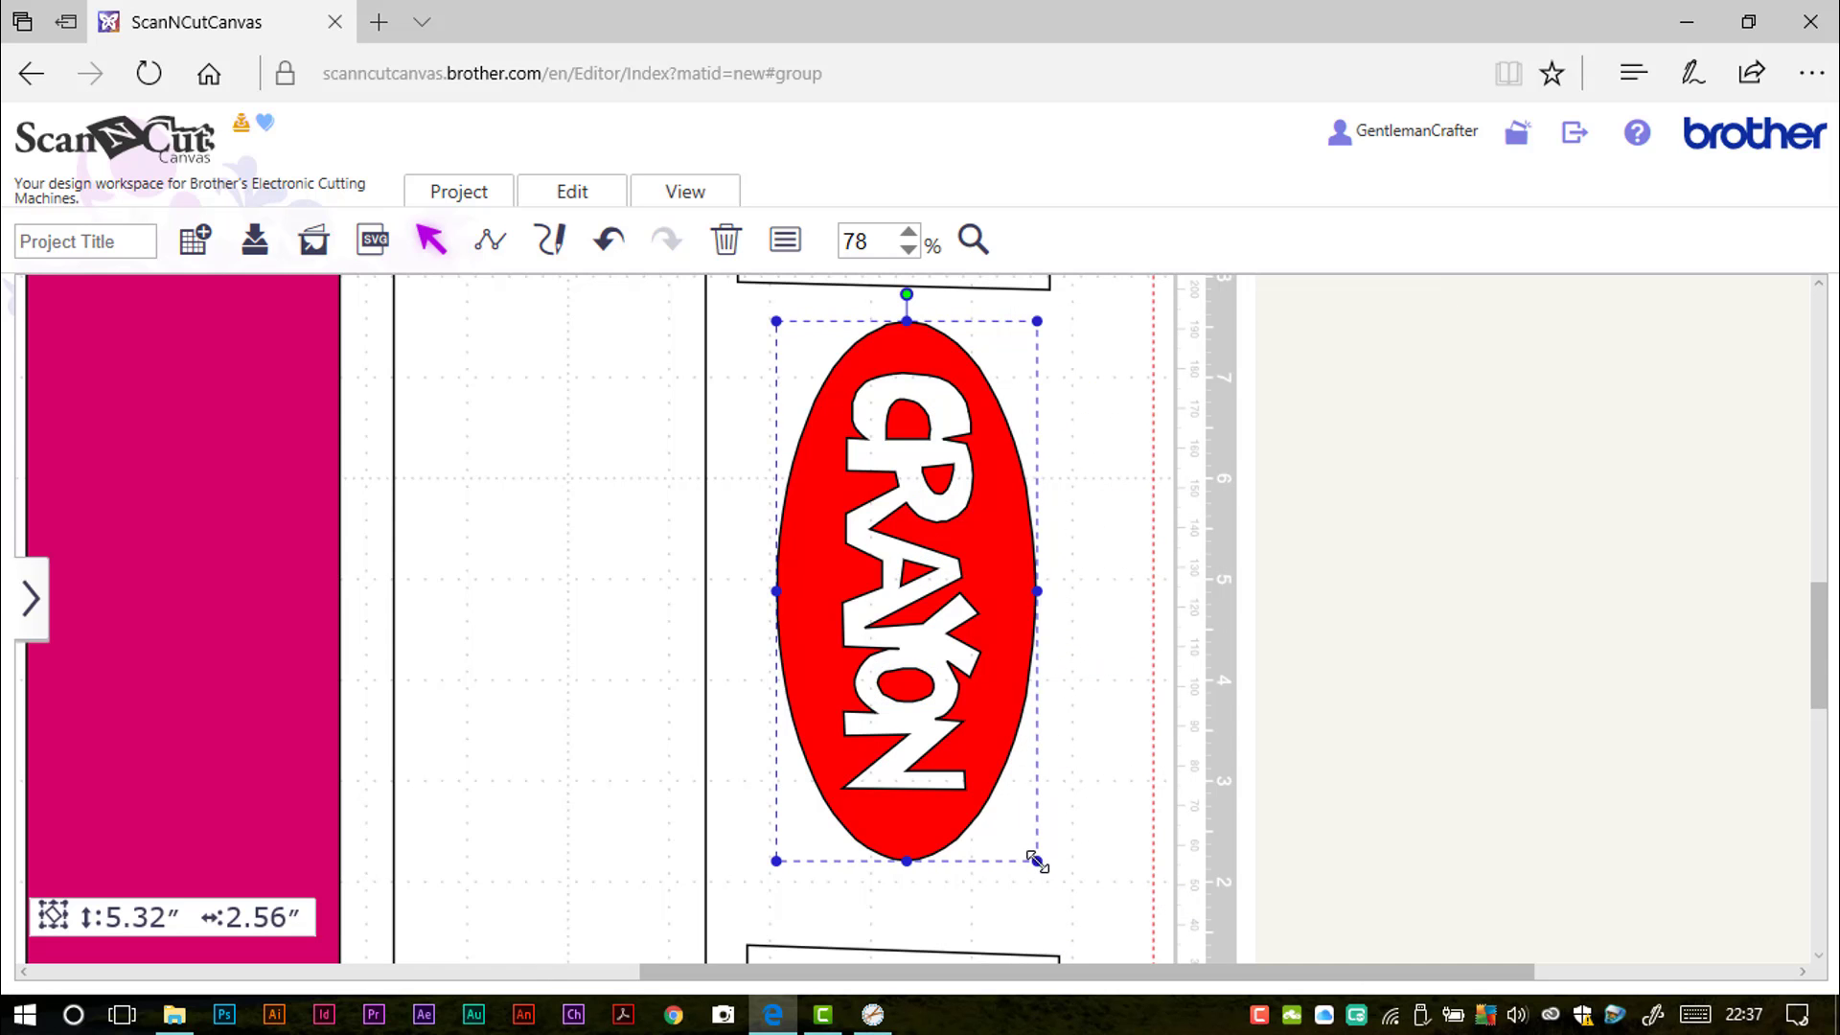
mouse_move(1037, 858)
left_mouse_down()
mouse_move(1010, 809)
mouse_move(1068, 875)
mouse_move(1059, 858)
left_mouse_up()
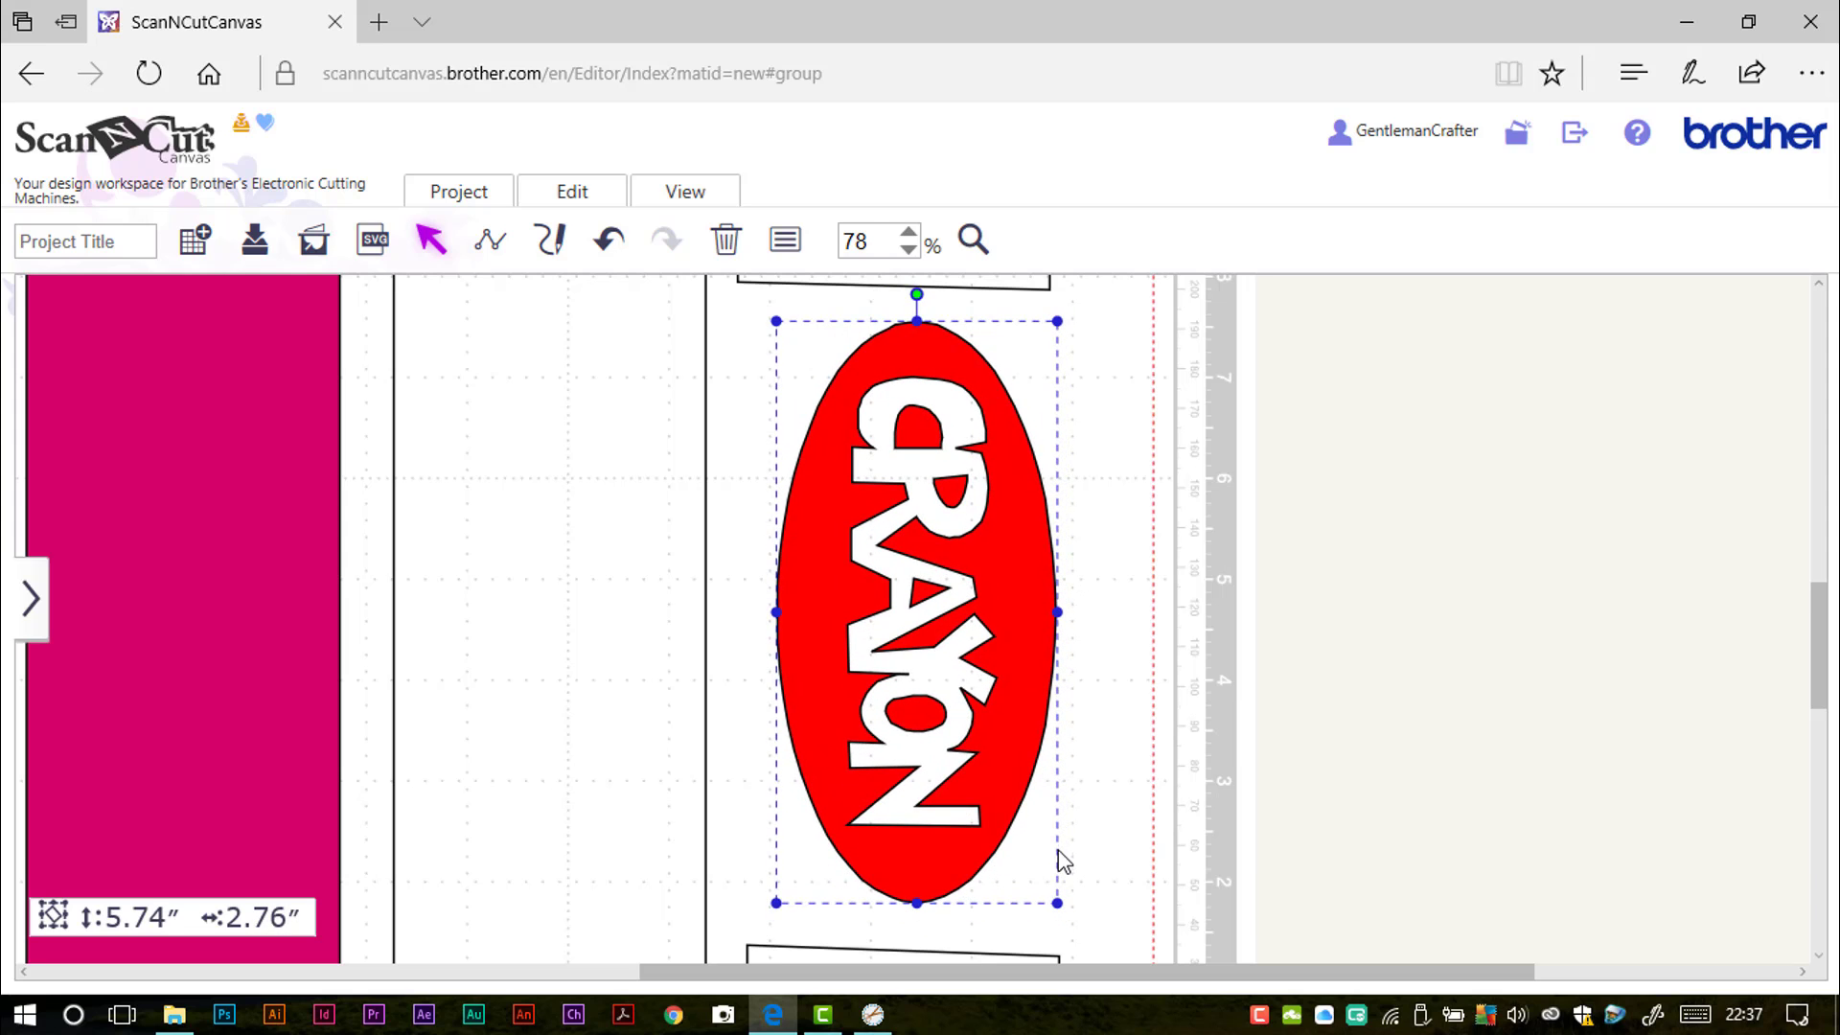
left_click(1186, 652)
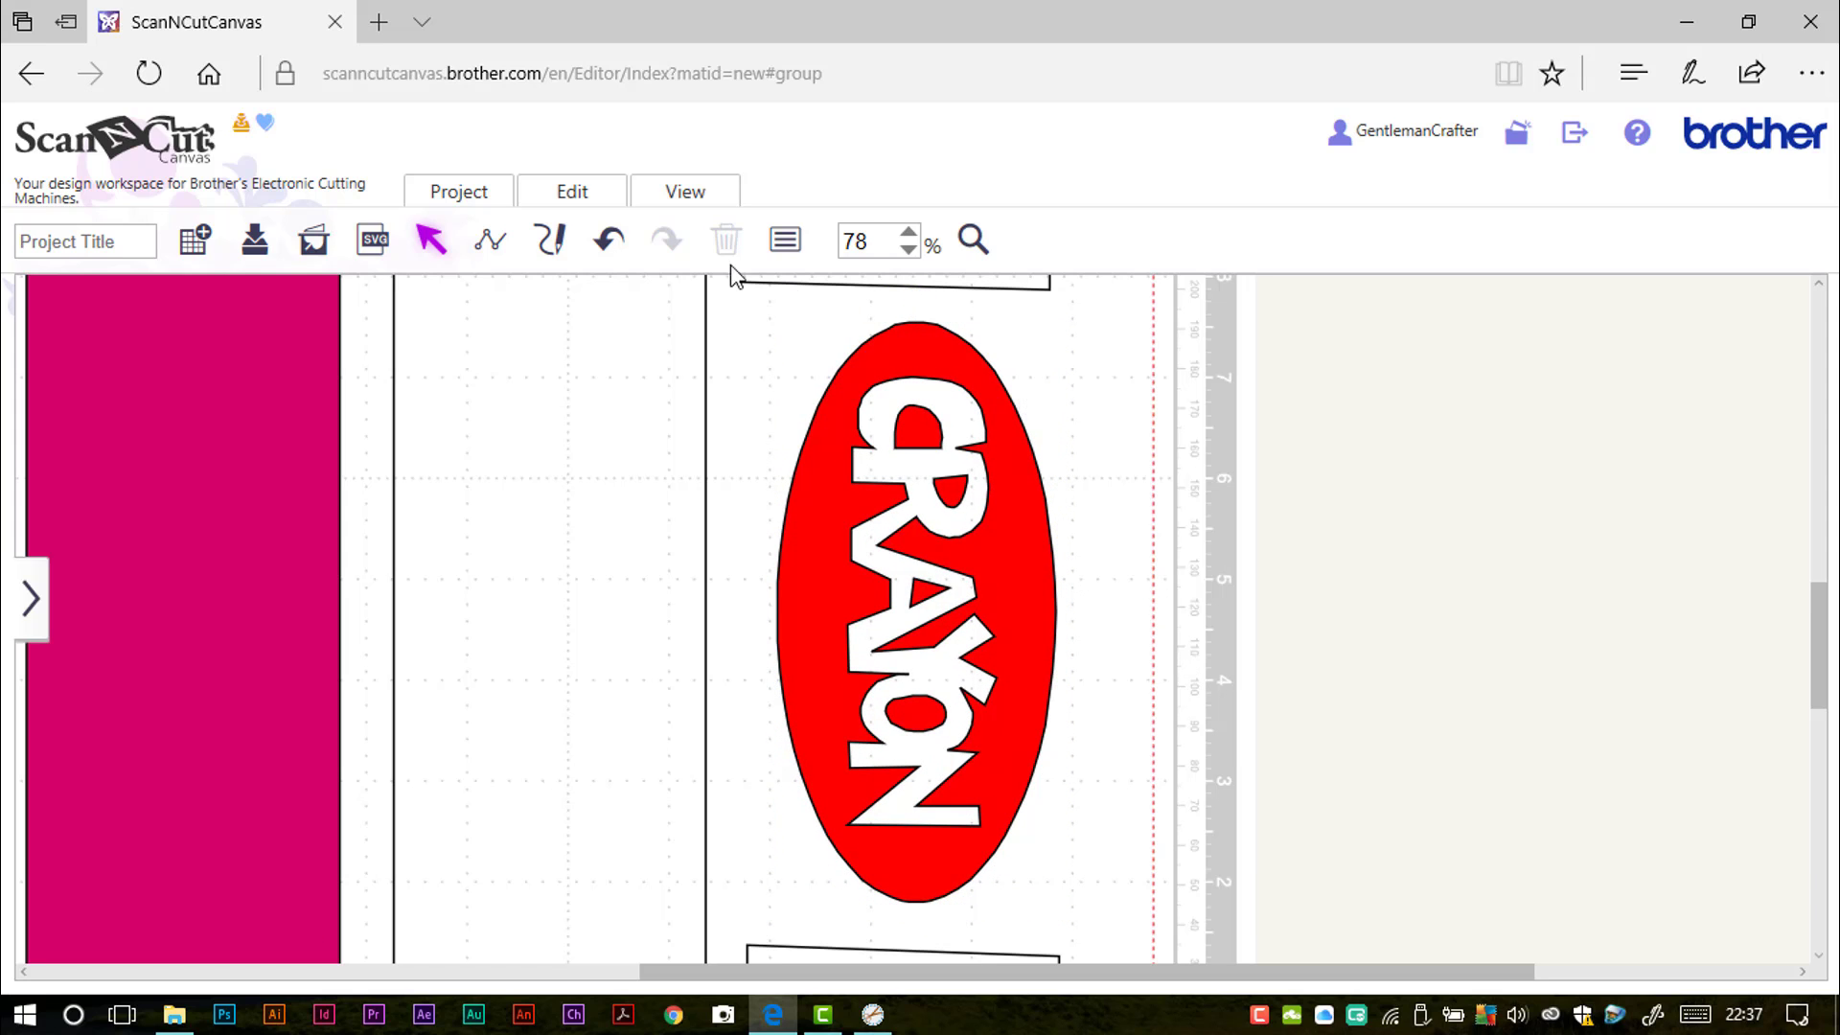
Fit all crayon pieces into view, enter 'Crayons' as the project title, and save the project
left_click(688, 194)
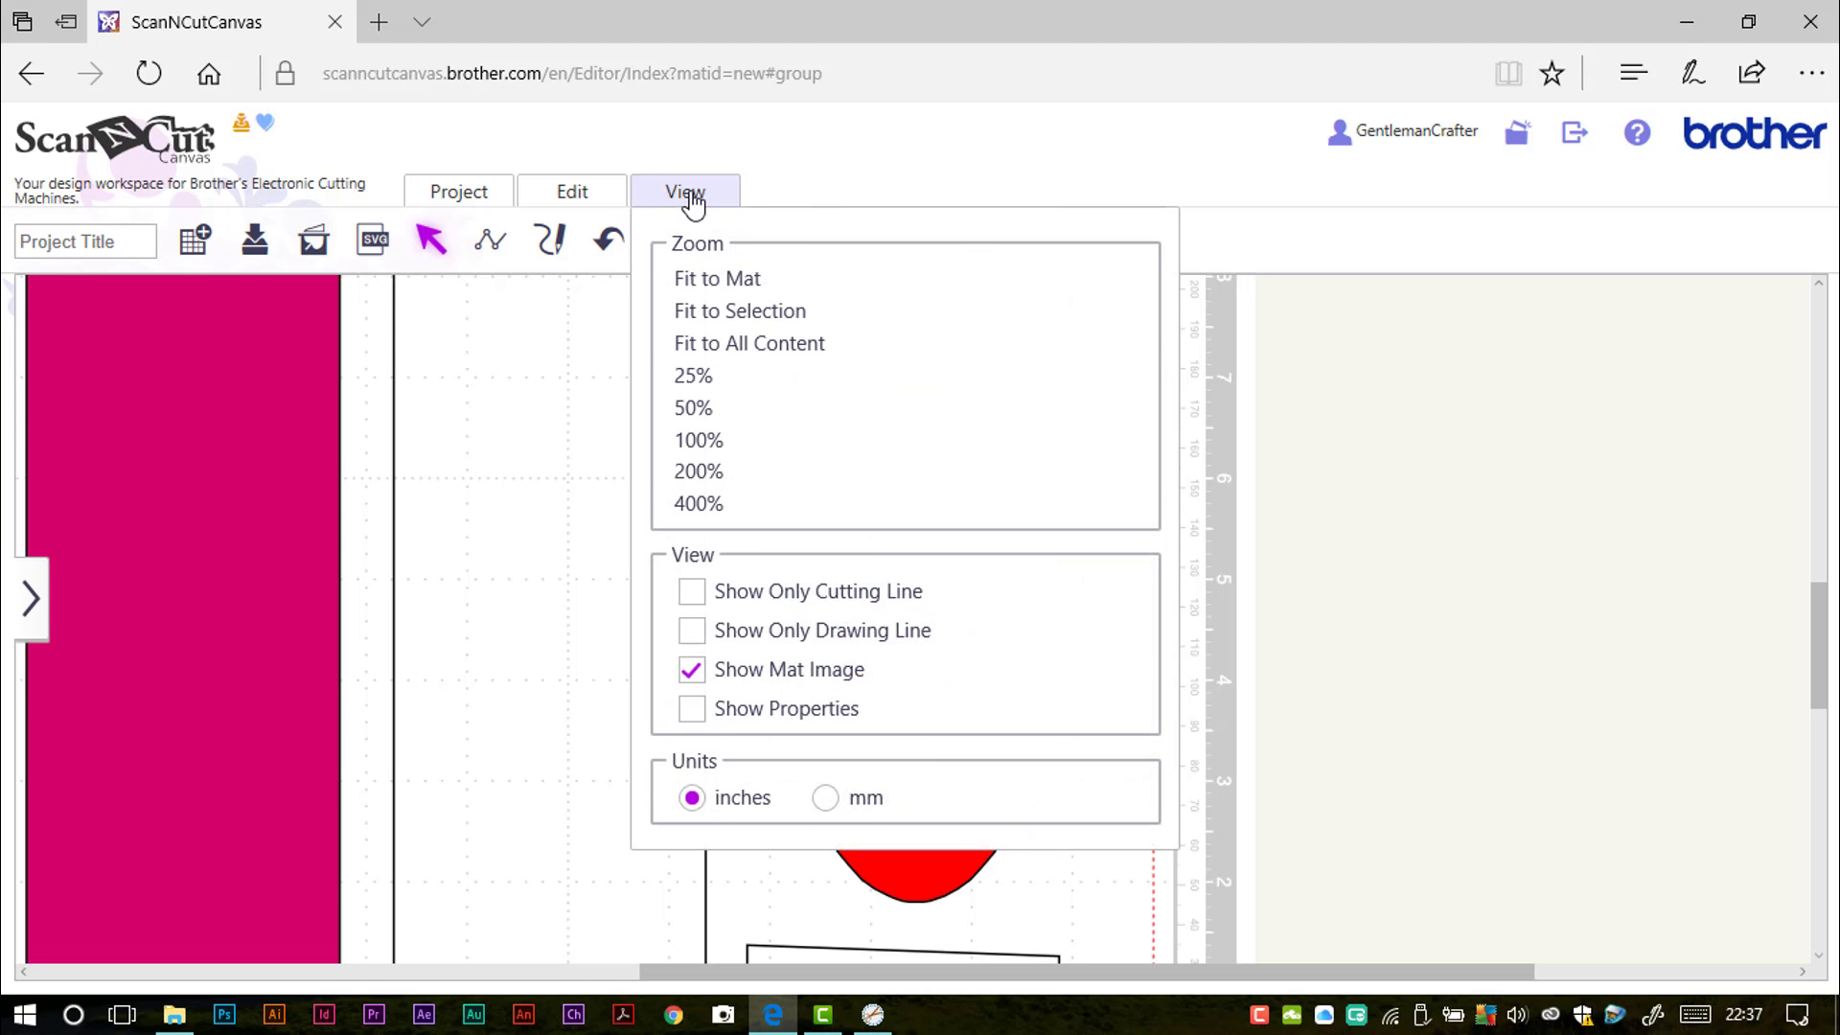
left_click(733, 347)
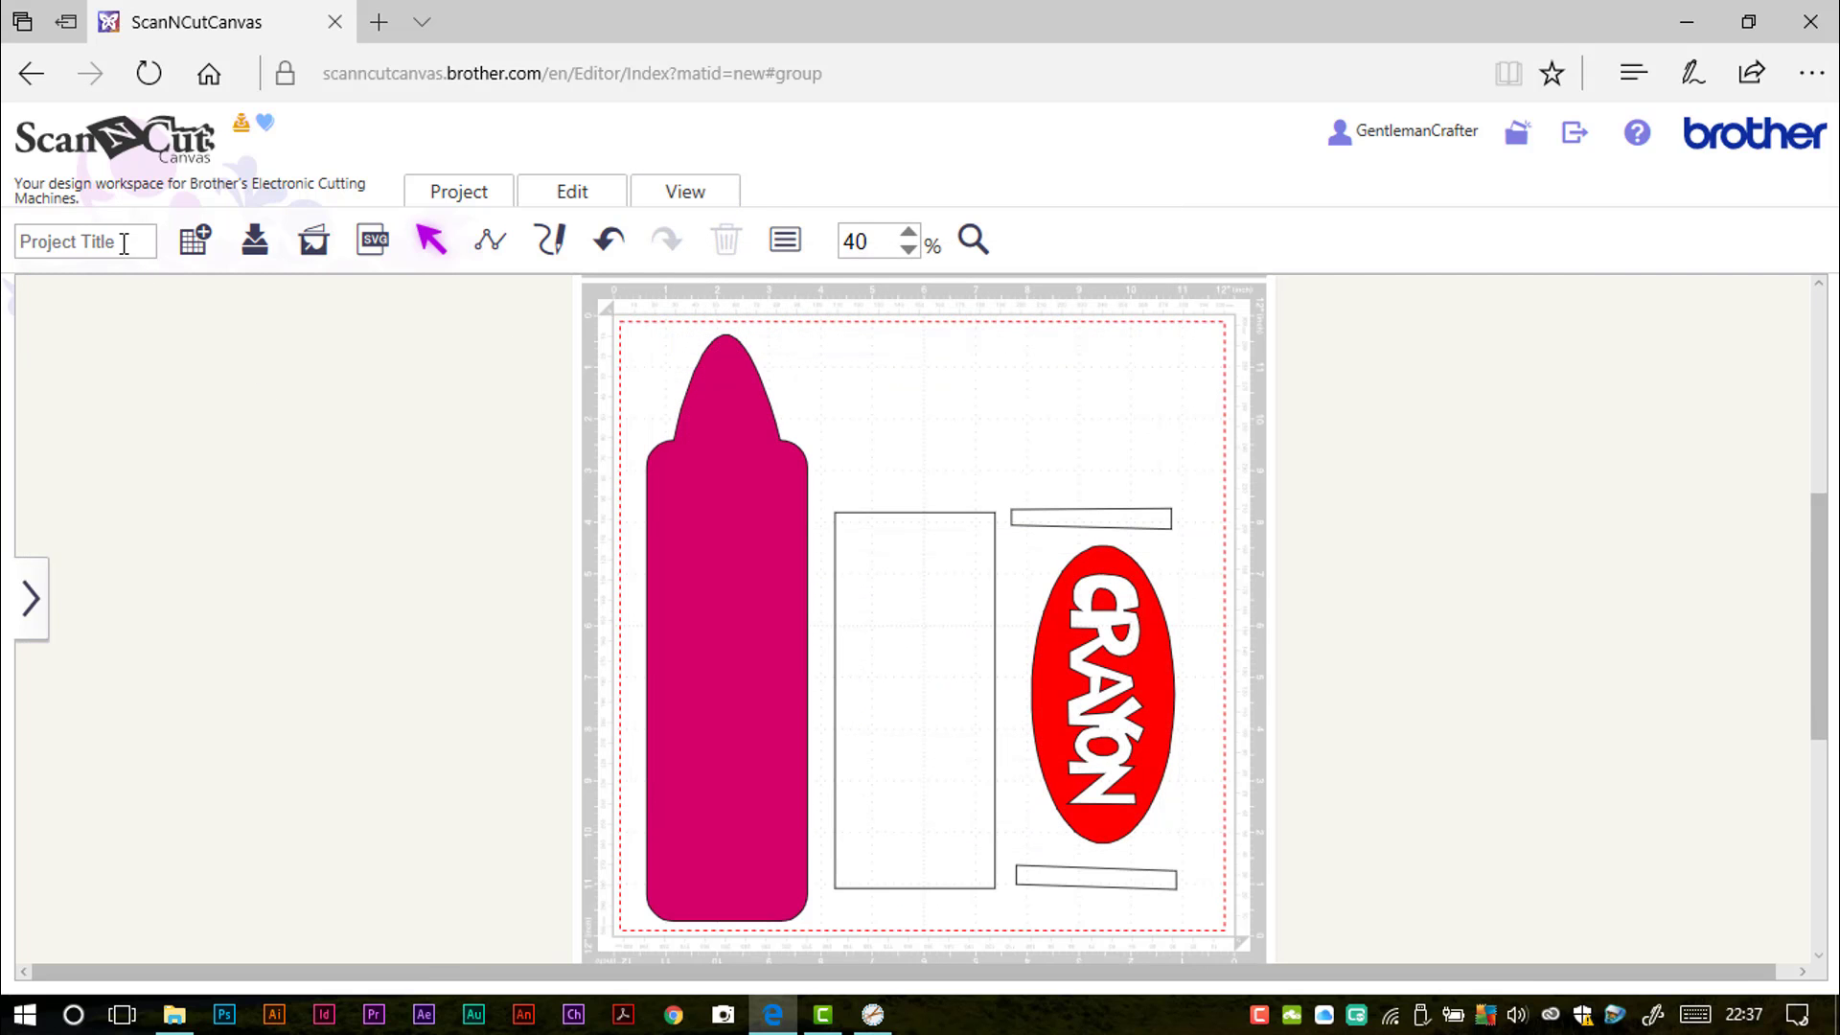
type("Crayons")
left_click(32, 613)
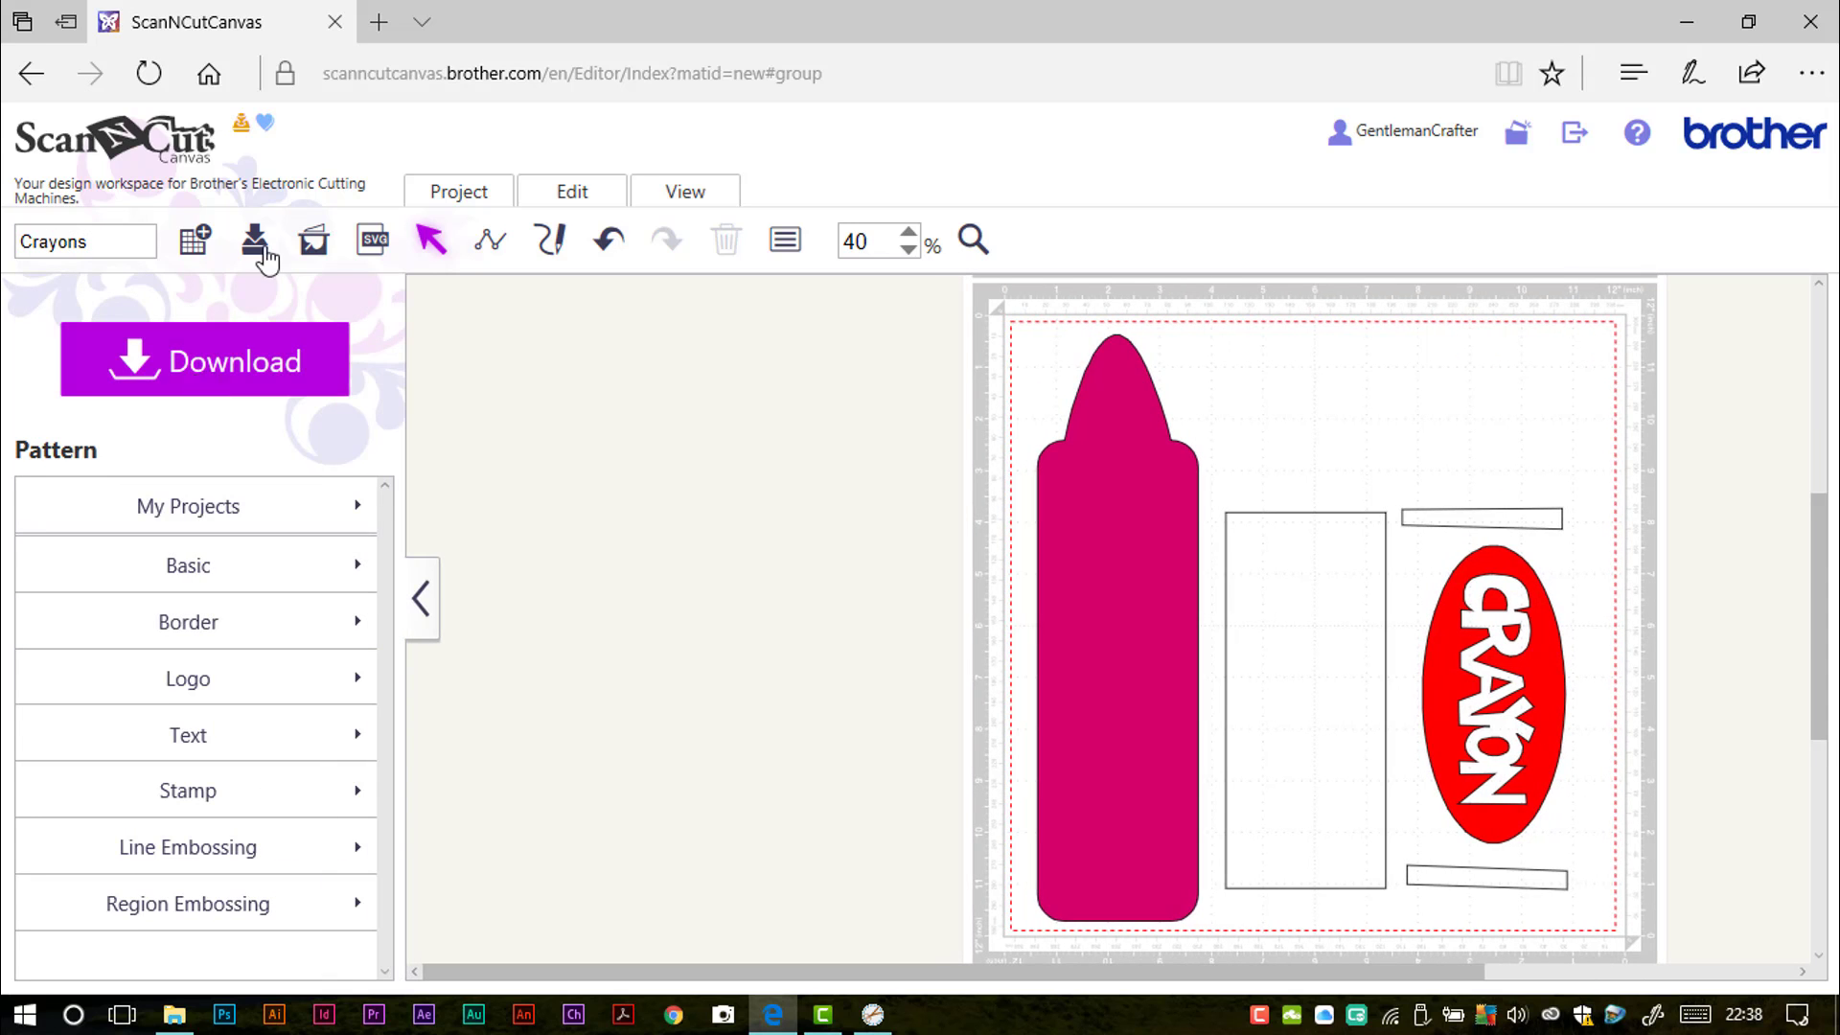
left_click(270, 247)
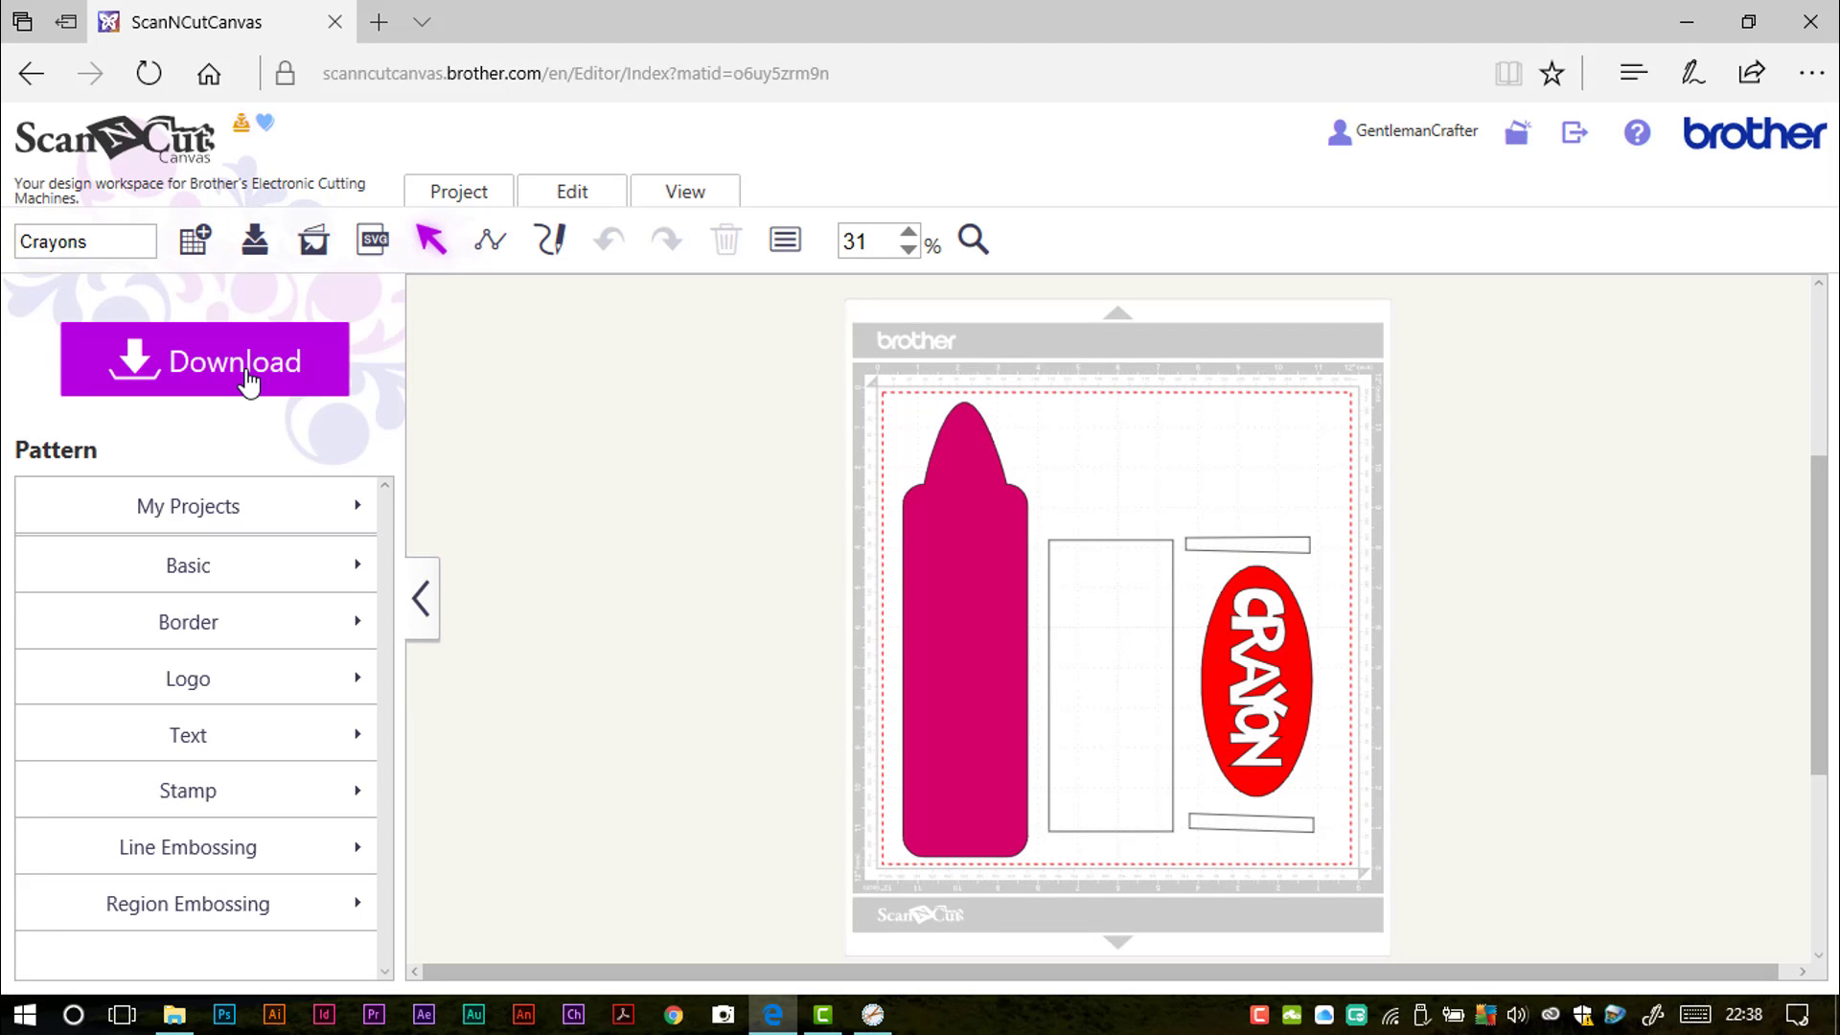
Save the 4.6 KB Crayons.fcm file to the PC with Save target as, then close the send dialog
left_click(247, 381)
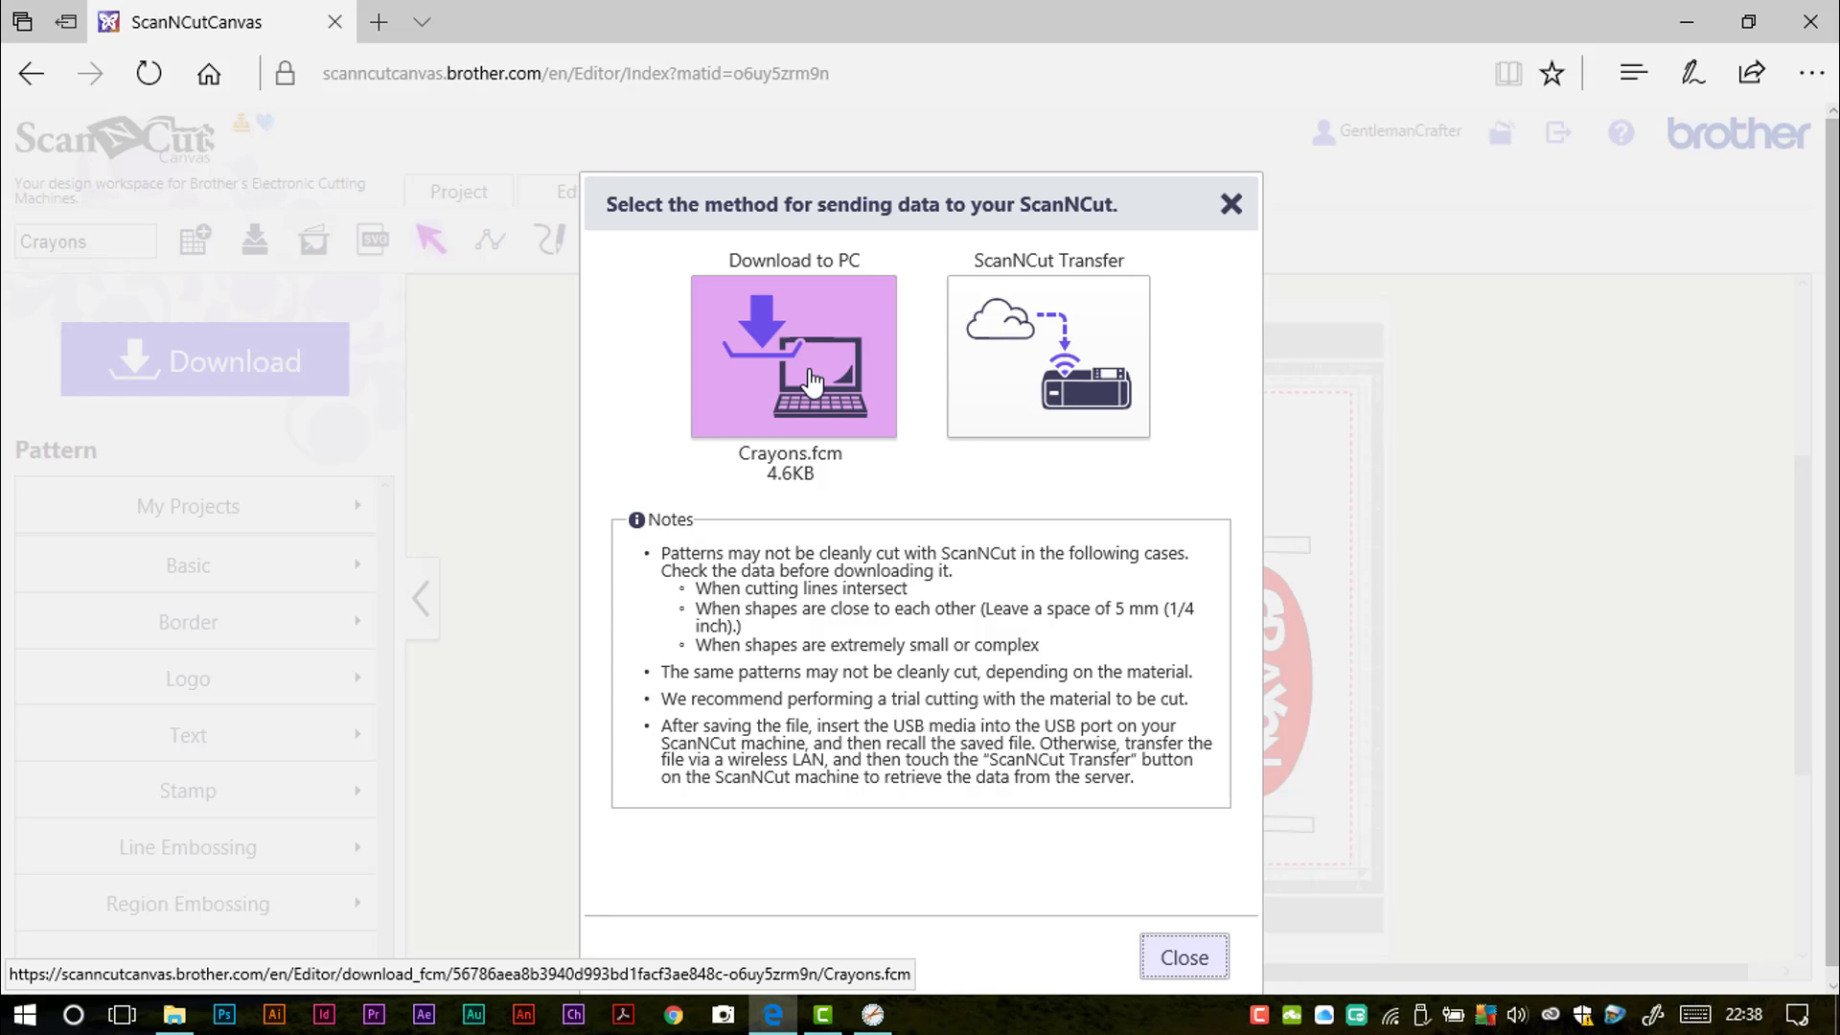
right_click(811, 376)
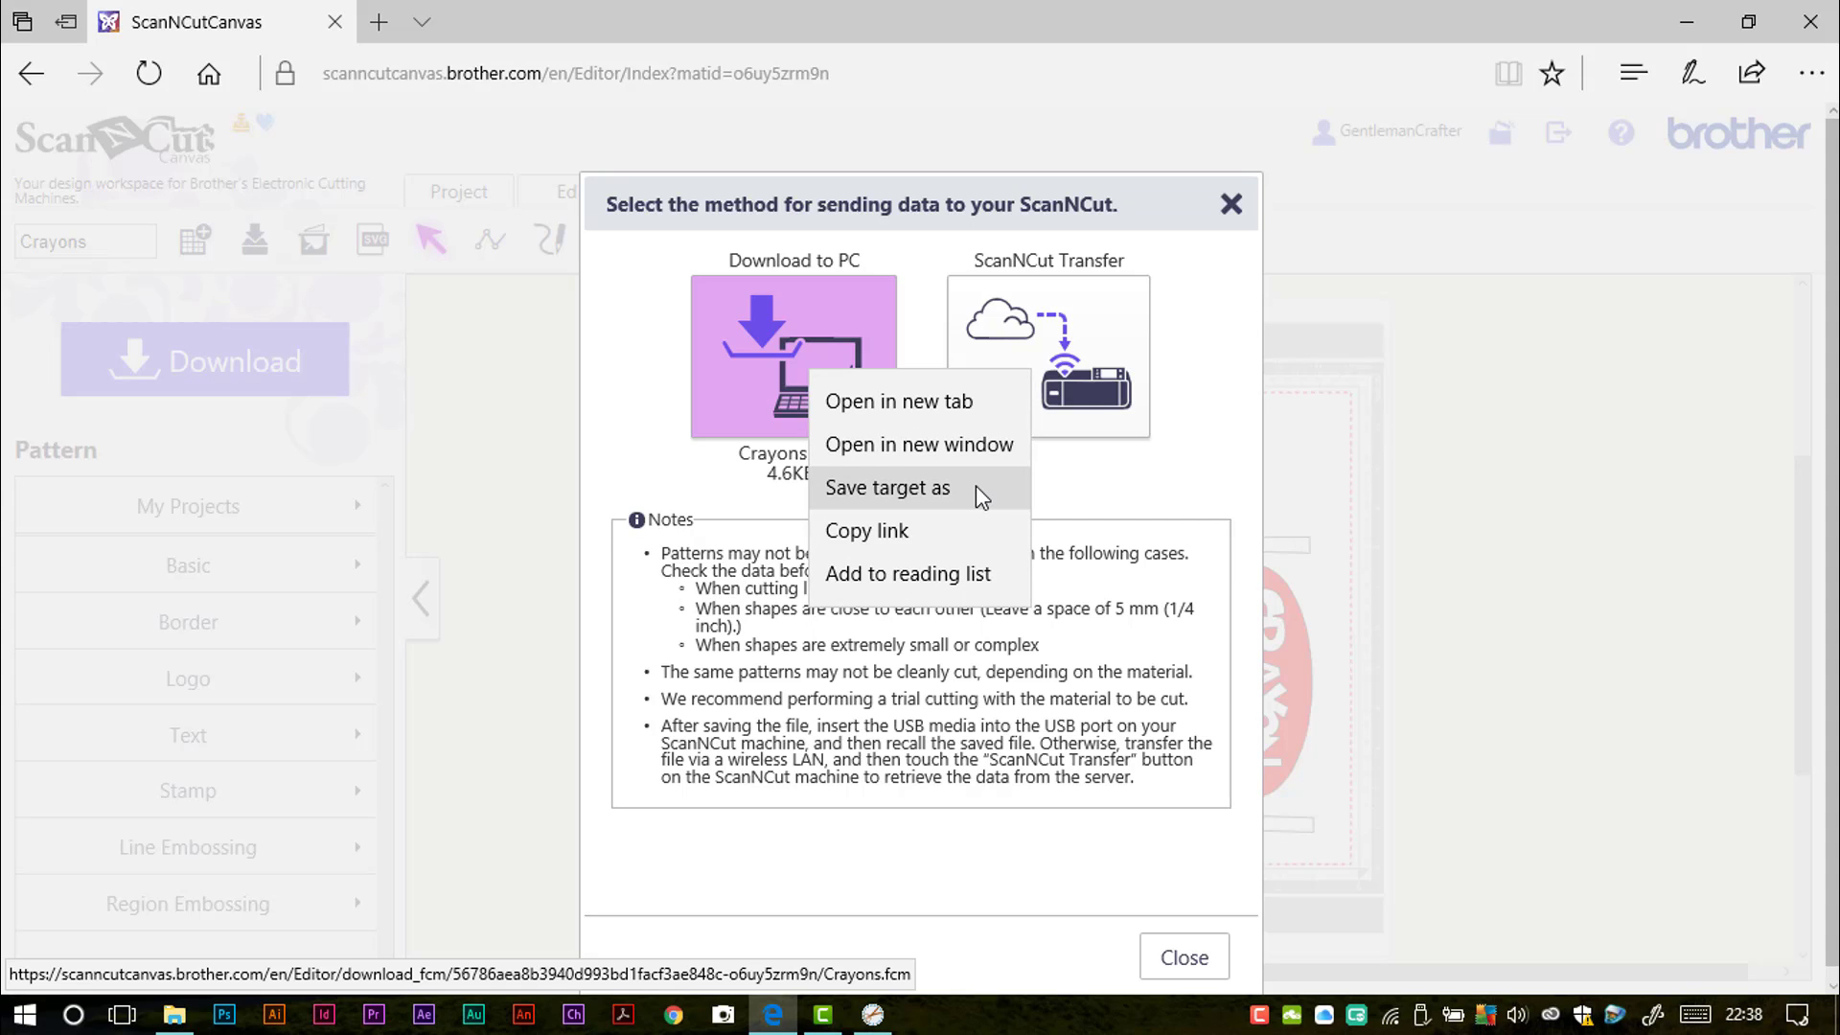
left_click(1118, 497)
left_click(1204, 957)
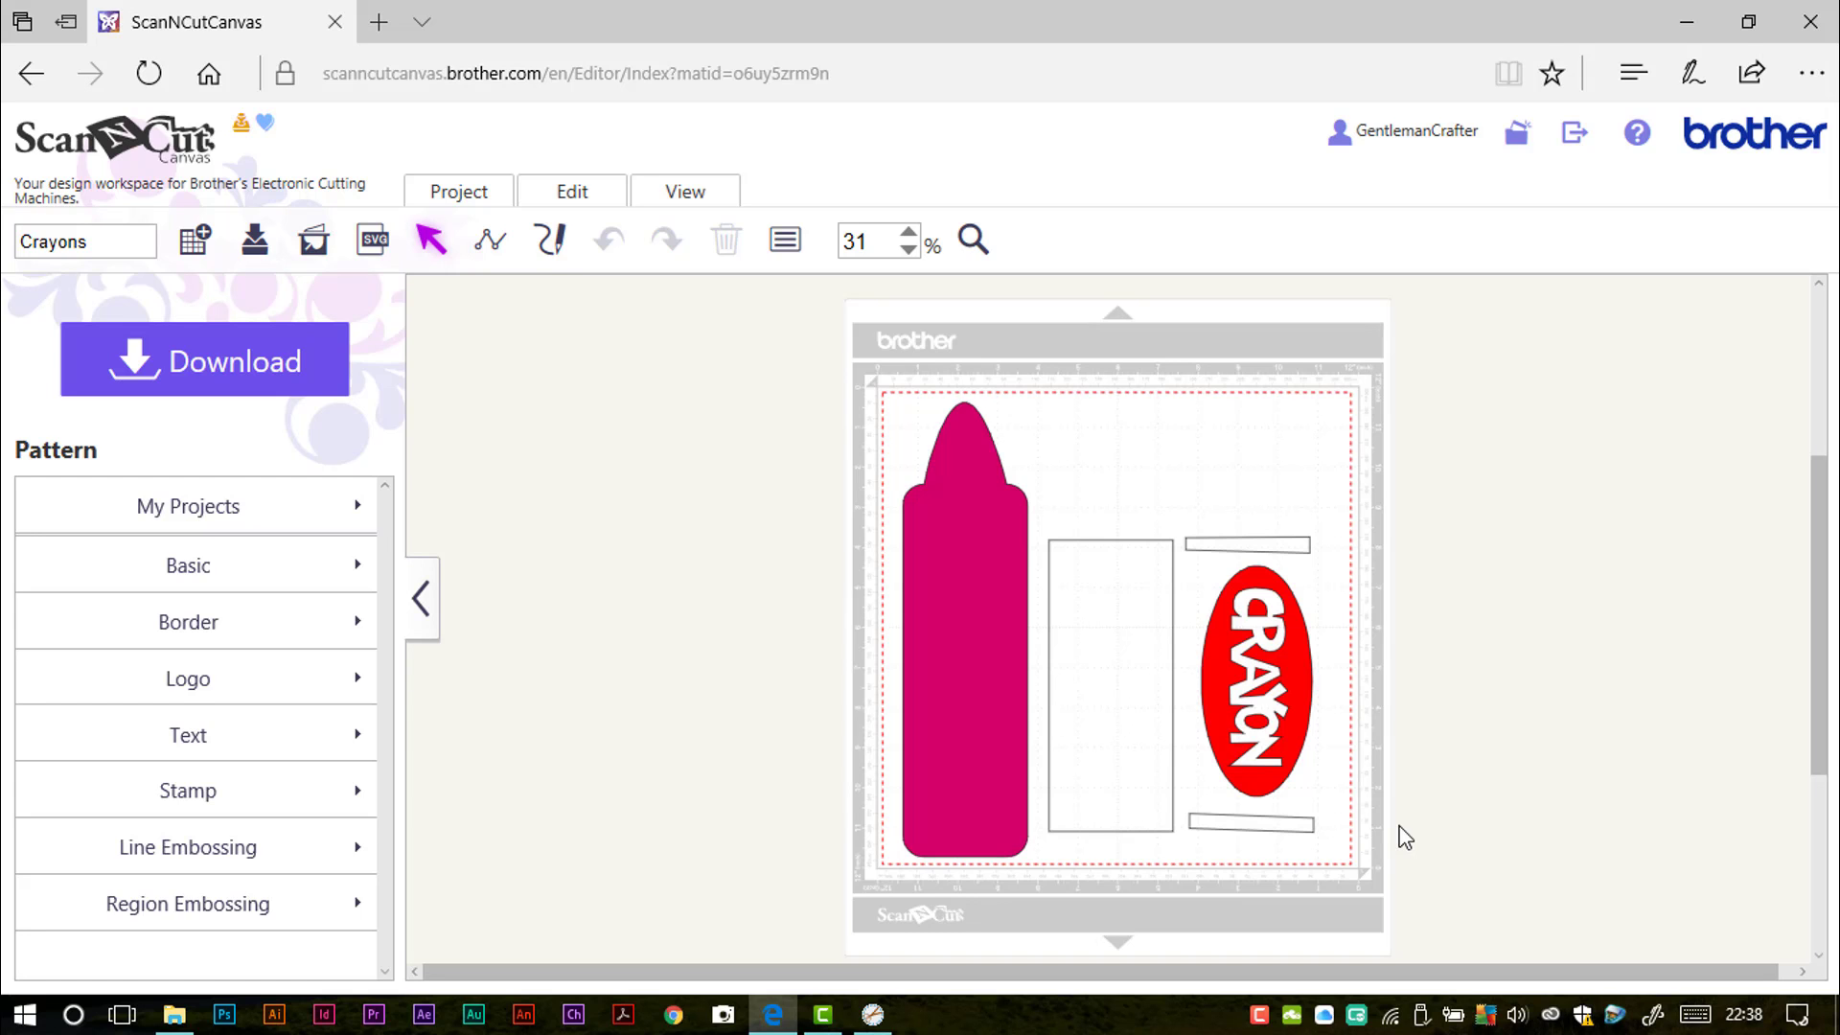
Switch to Sure Cuts A Lot 4 showing the 3.271 x 3.611 in crayons.GSD design
left_click(872, 1013)
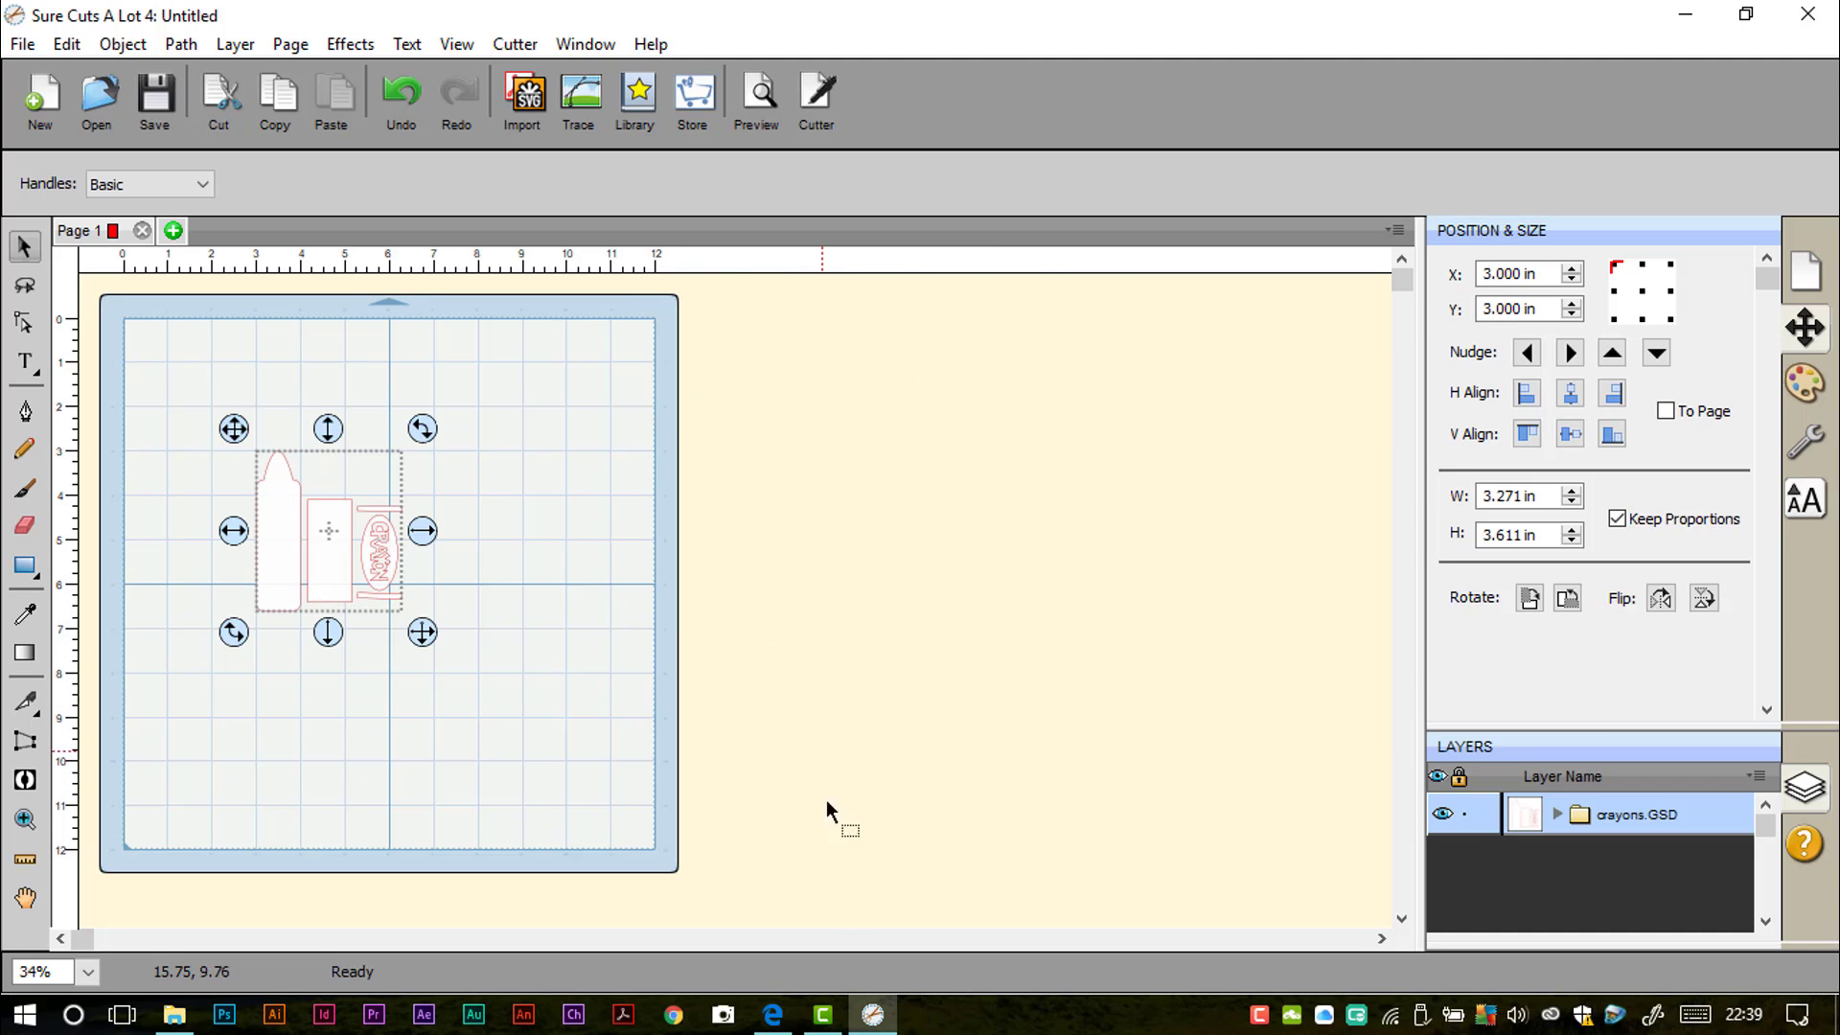
mouse_move(874, 1021)
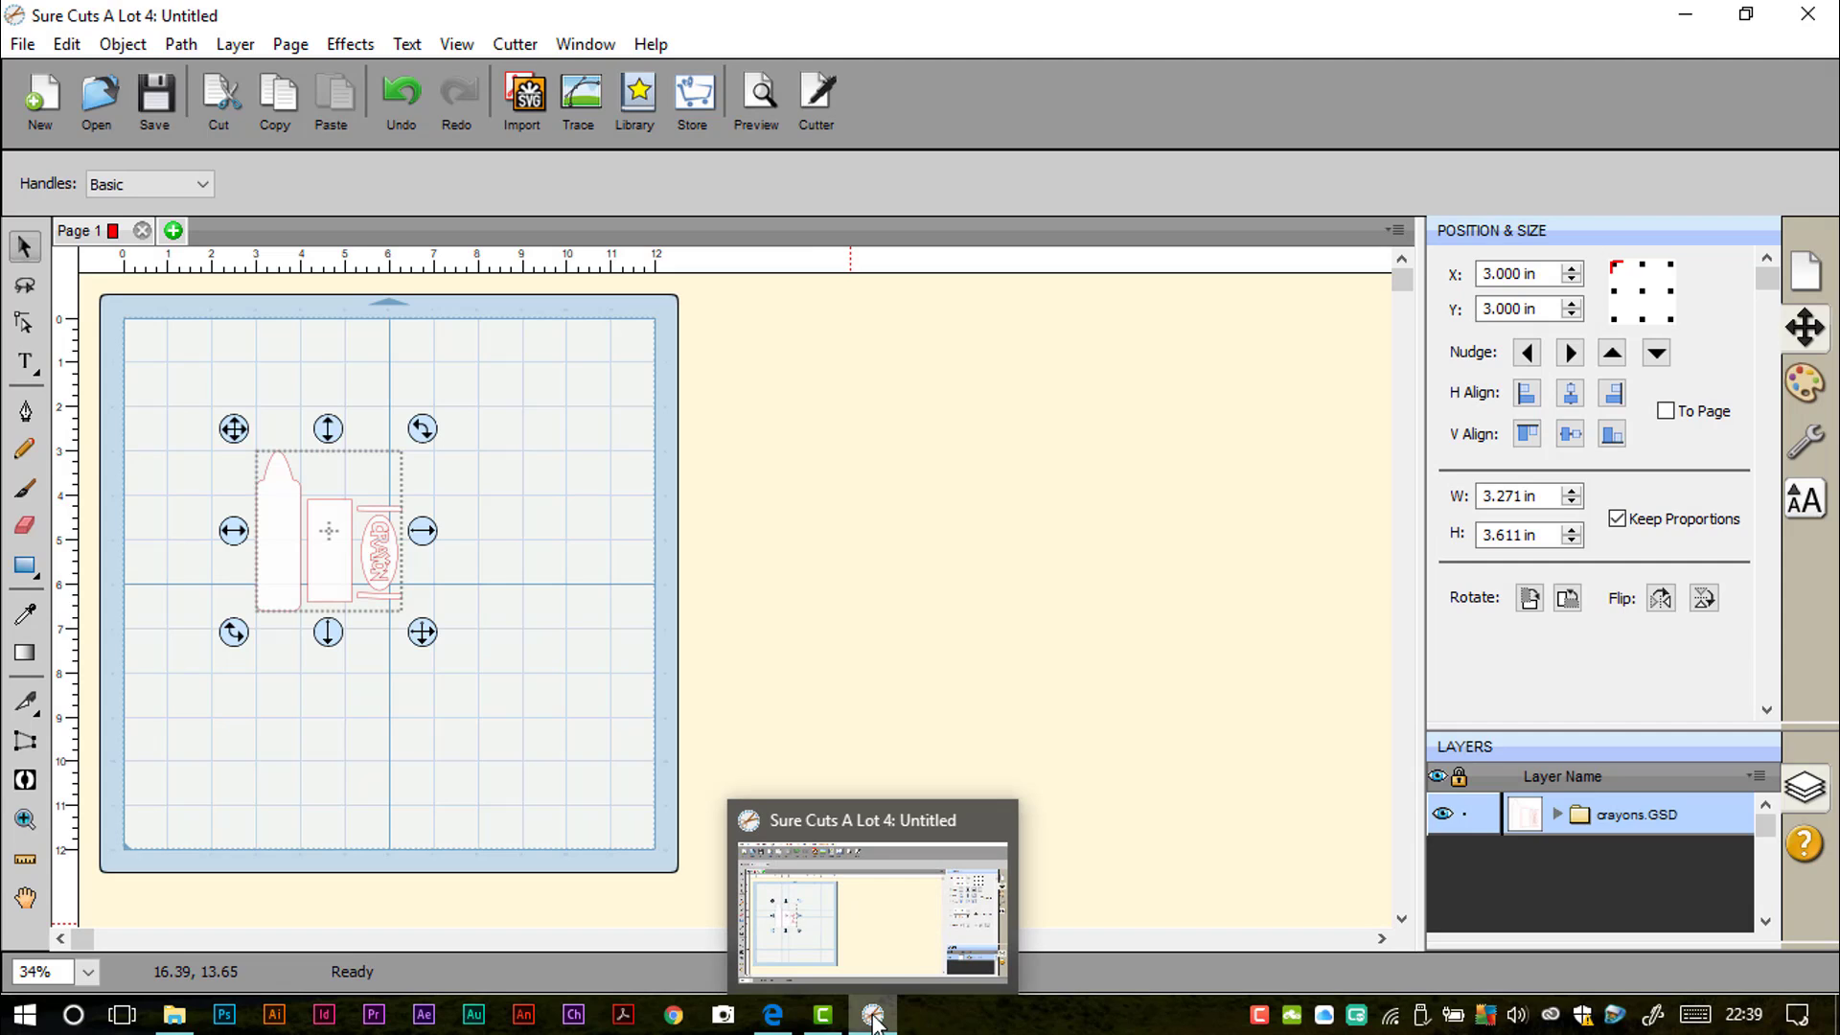